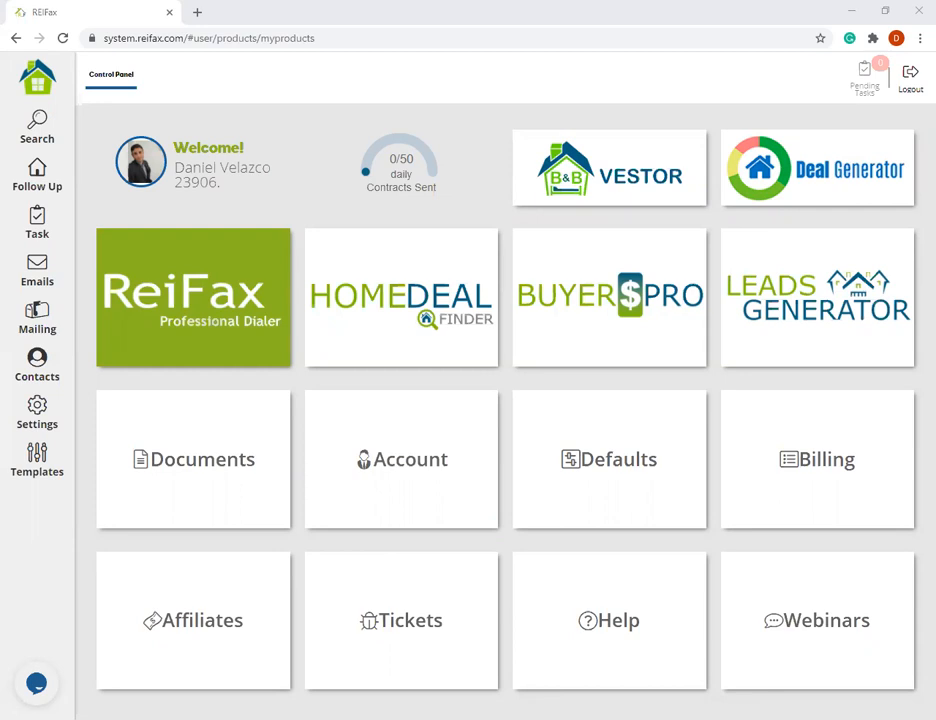
left_click(389, 610)
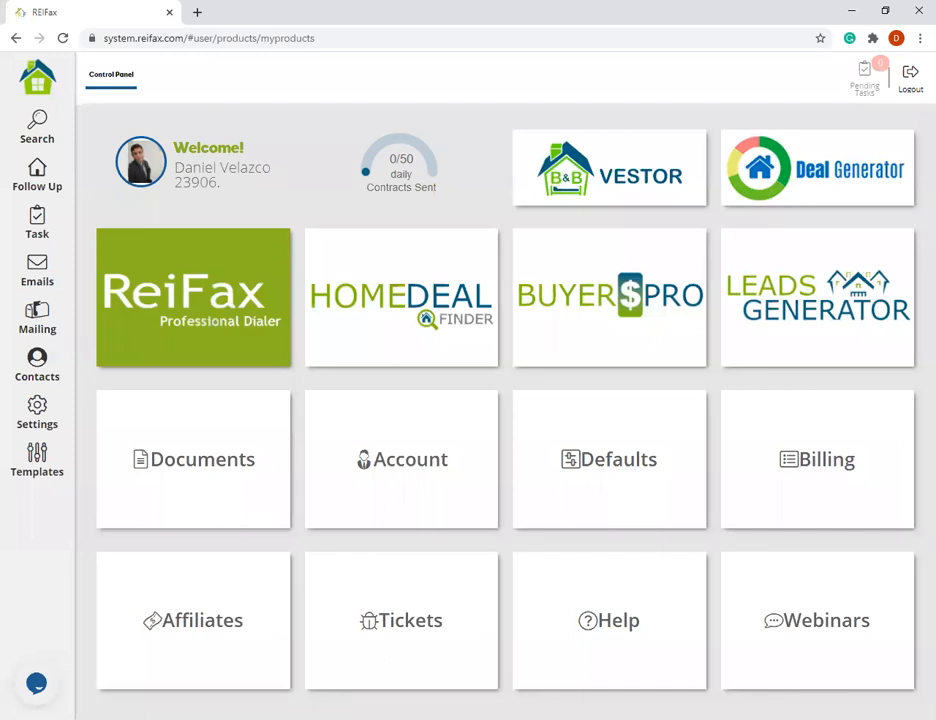
left_click(601, 605)
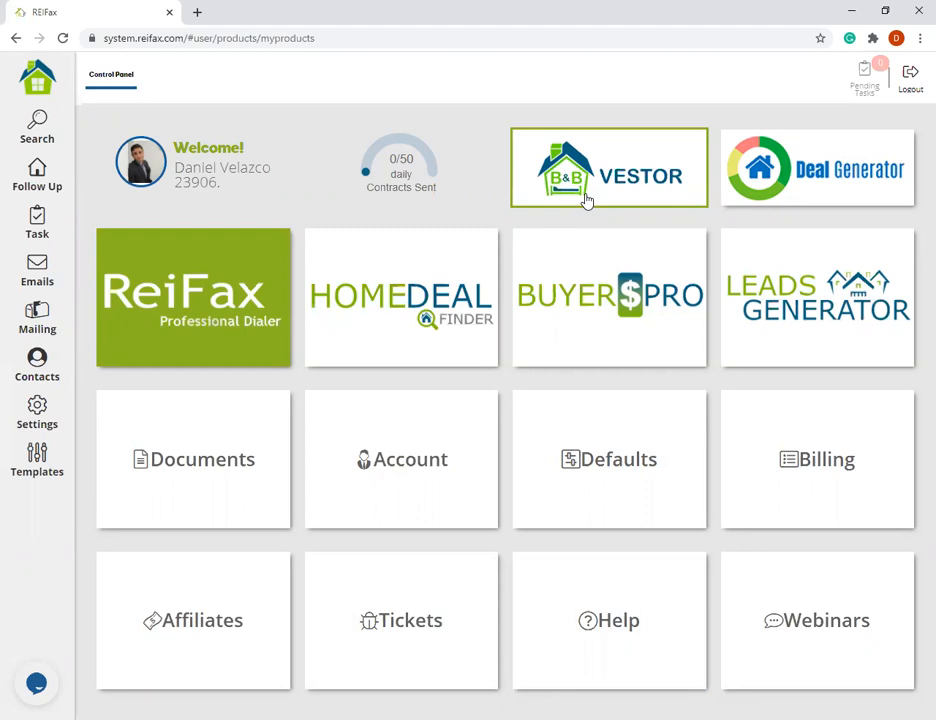
Open the Follow Up property list and select its first three properties
left_click(44, 182)
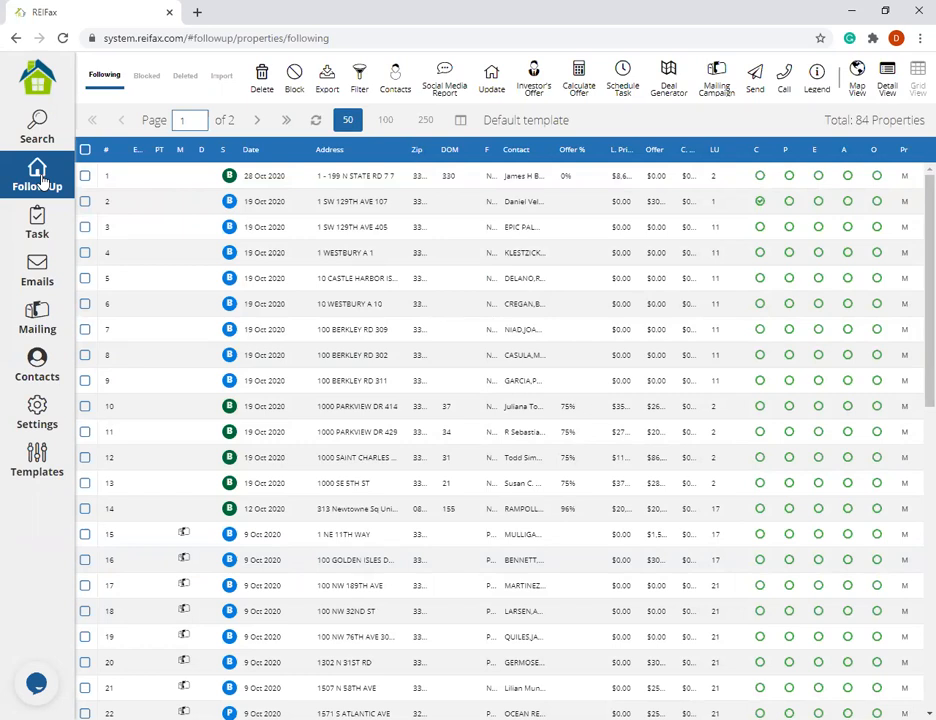
left_click(535, 227)
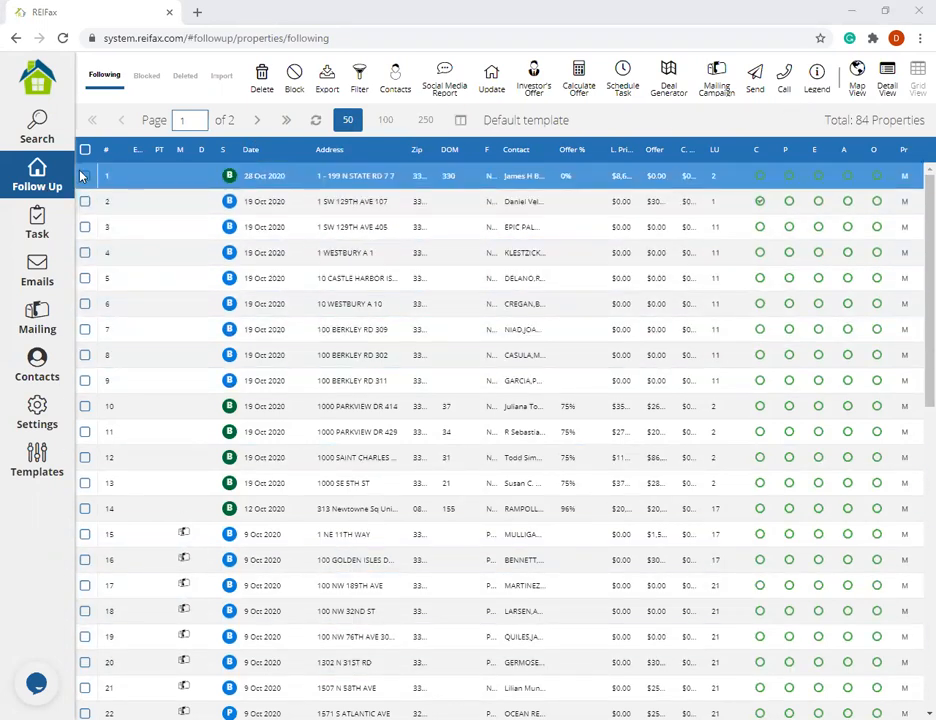
left_click(85, 176)
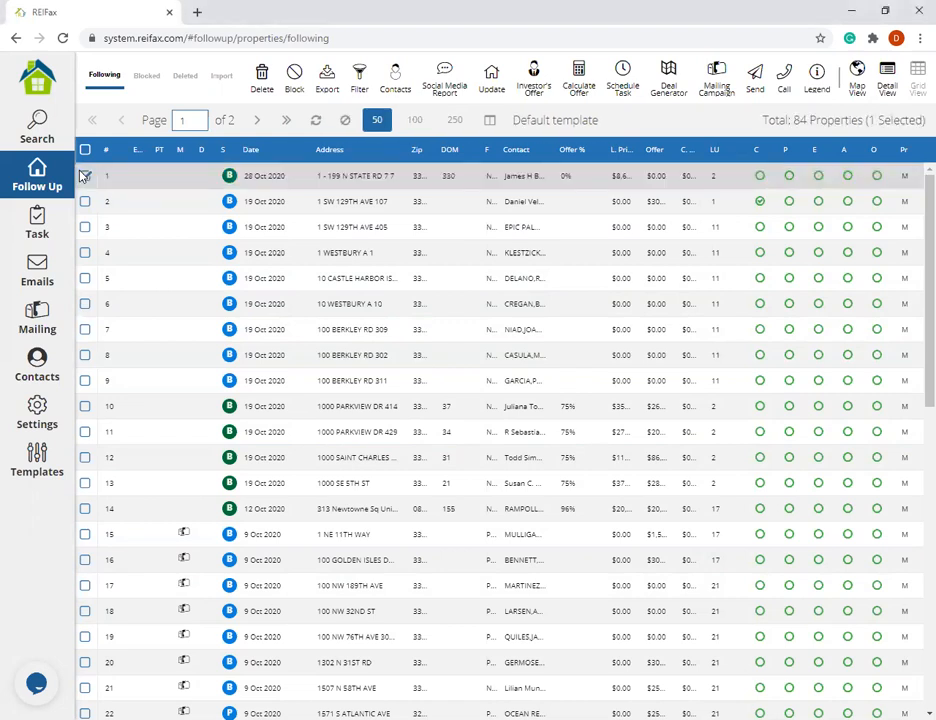
left_click(86, 203)
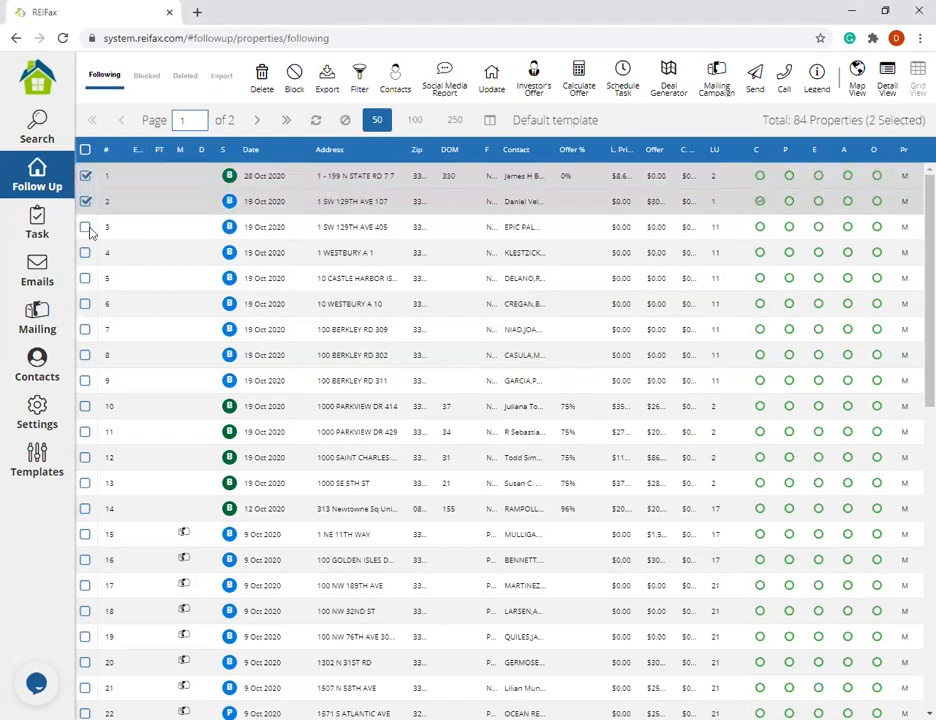
left_click(86, 228)
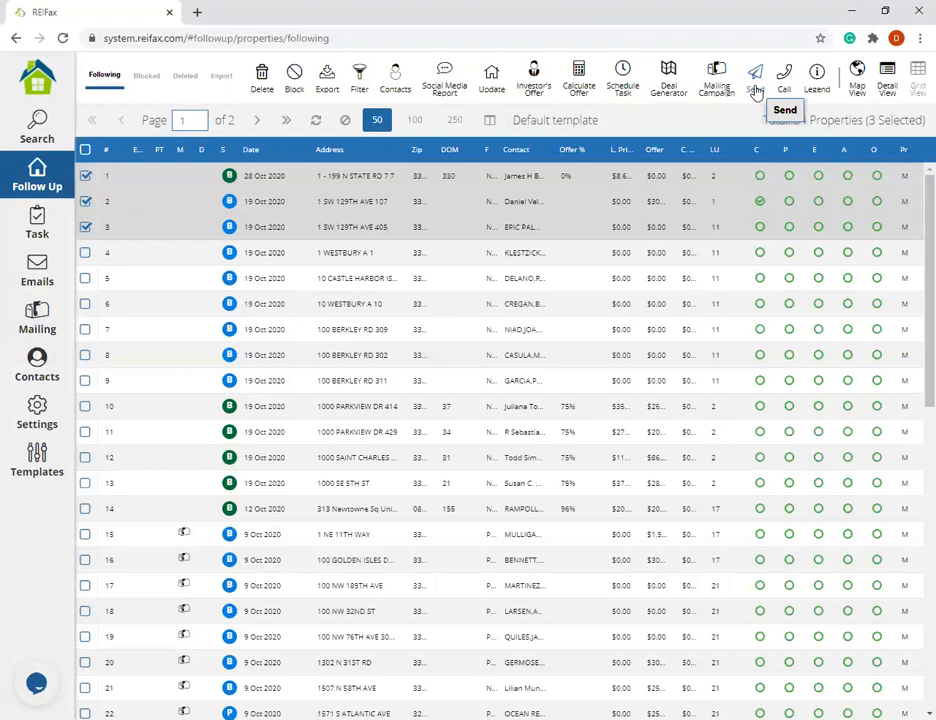
Check which sending options are available for the selected properties, without choosing one
left_click(757, 92)
mouse_move(751, 91)
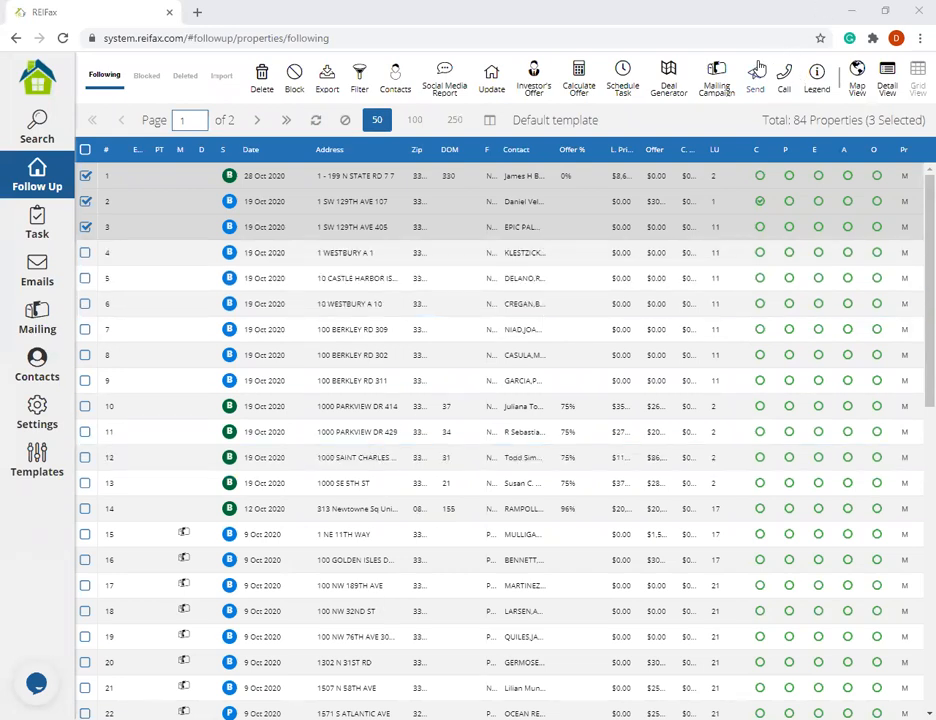
left_click(759, 70)
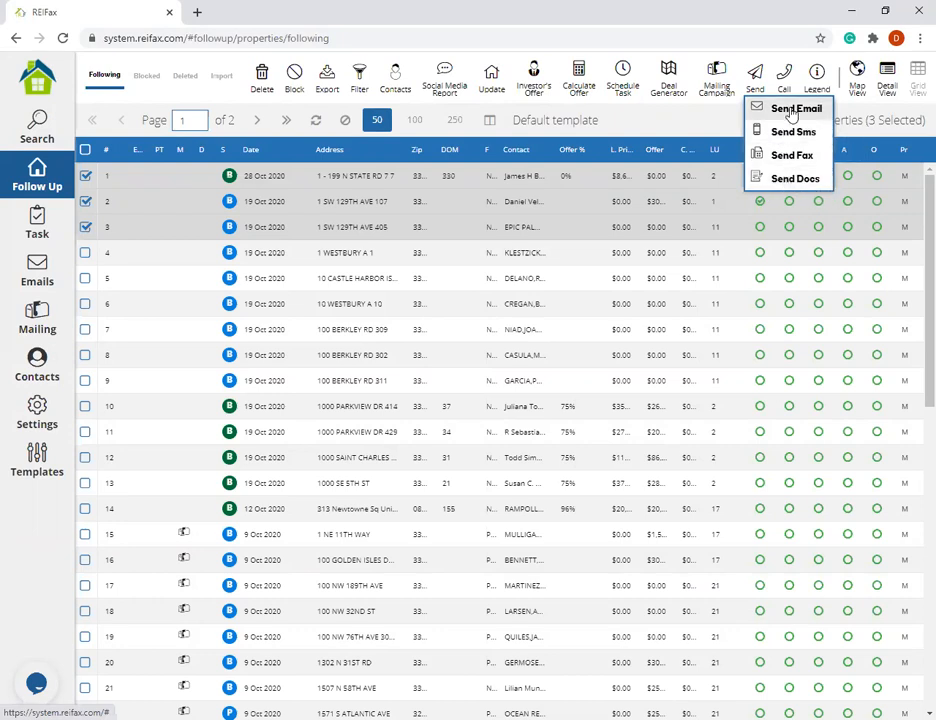
left_click(659, 121)
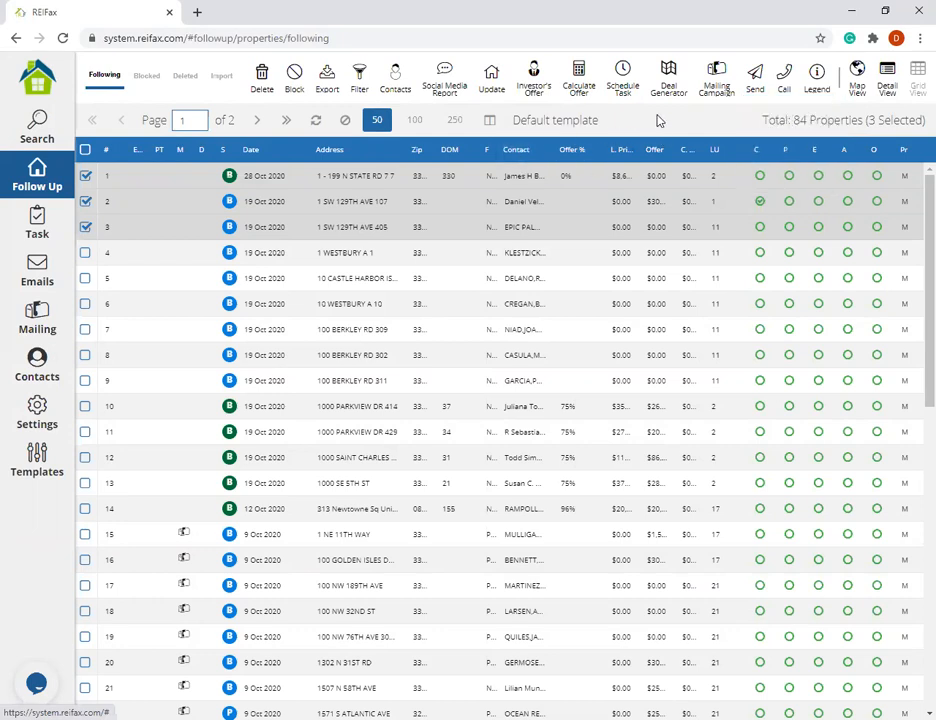
Open the first property's assigned contacts and review the owner's and the agent's contact details
right_click(309, 180)
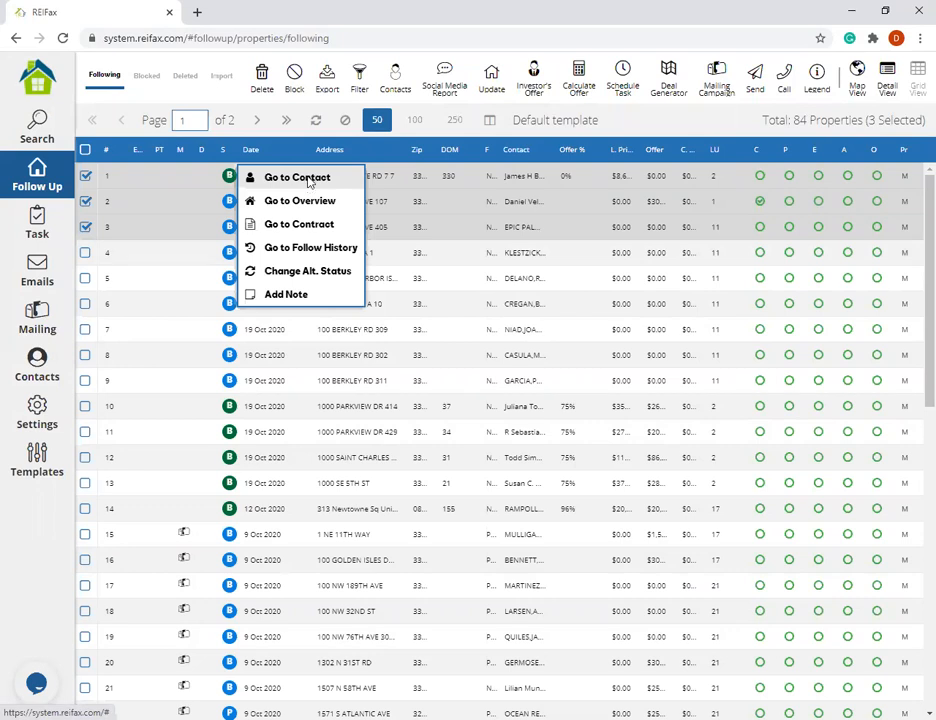
left_click(309, 180)
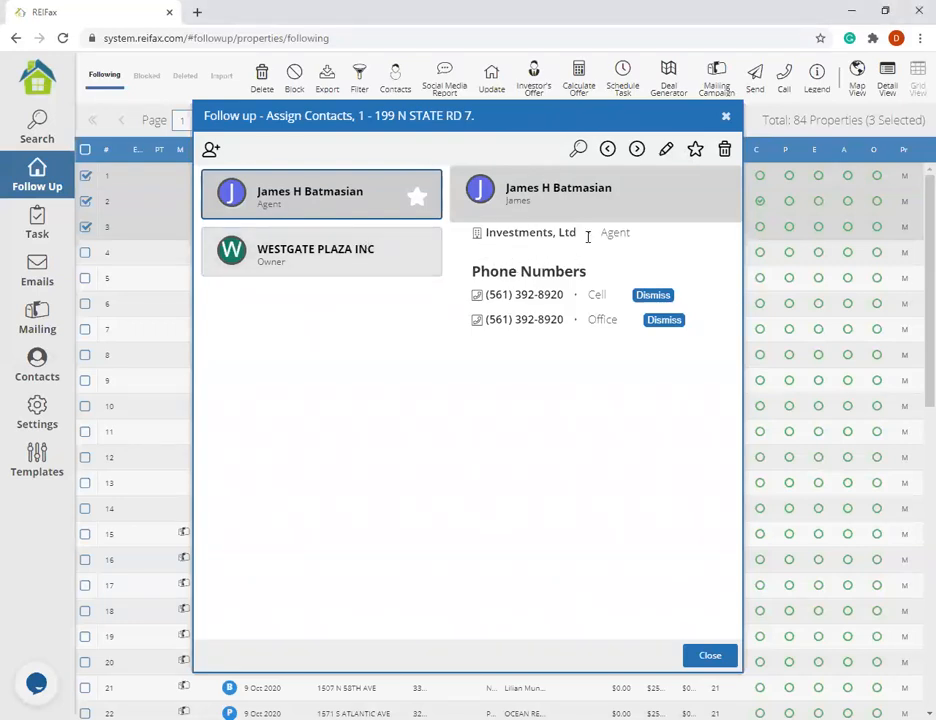
left_click(366, 258)
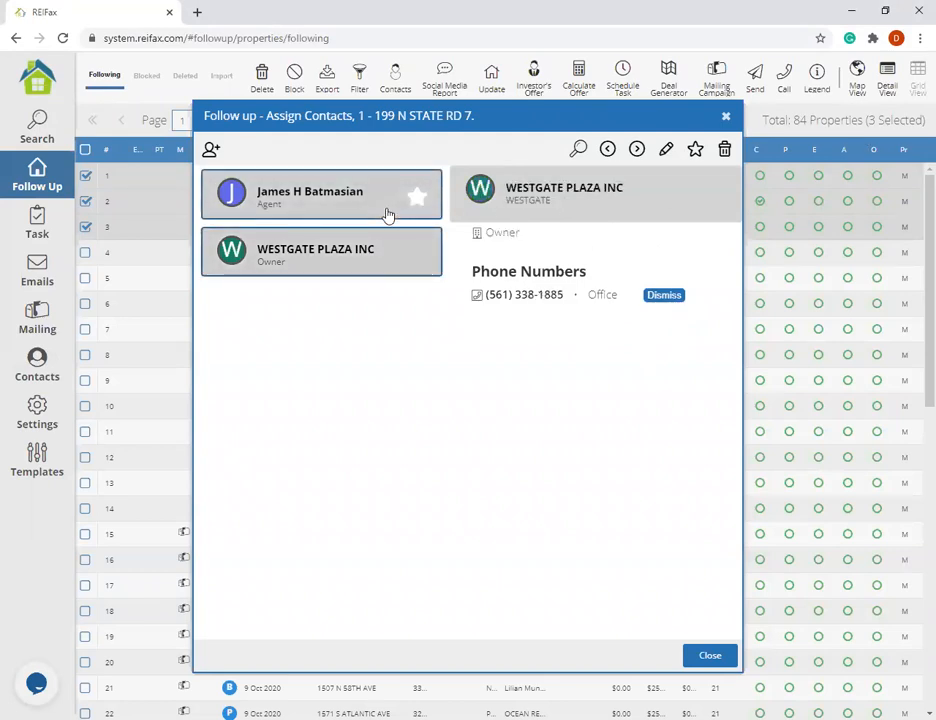
left_click(320, 196)
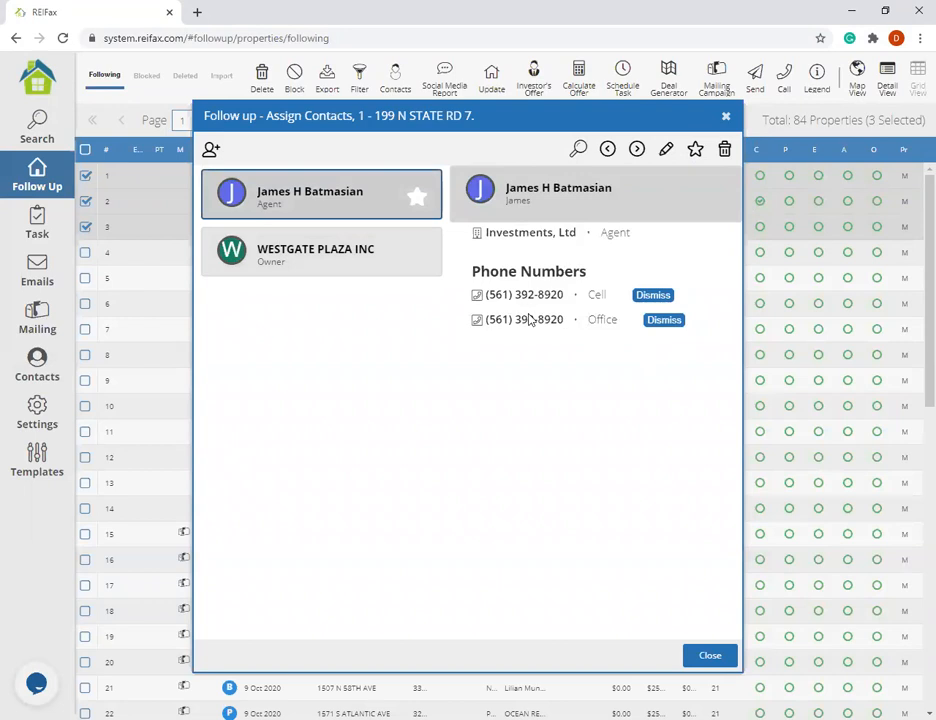
triple_click(556, 290)
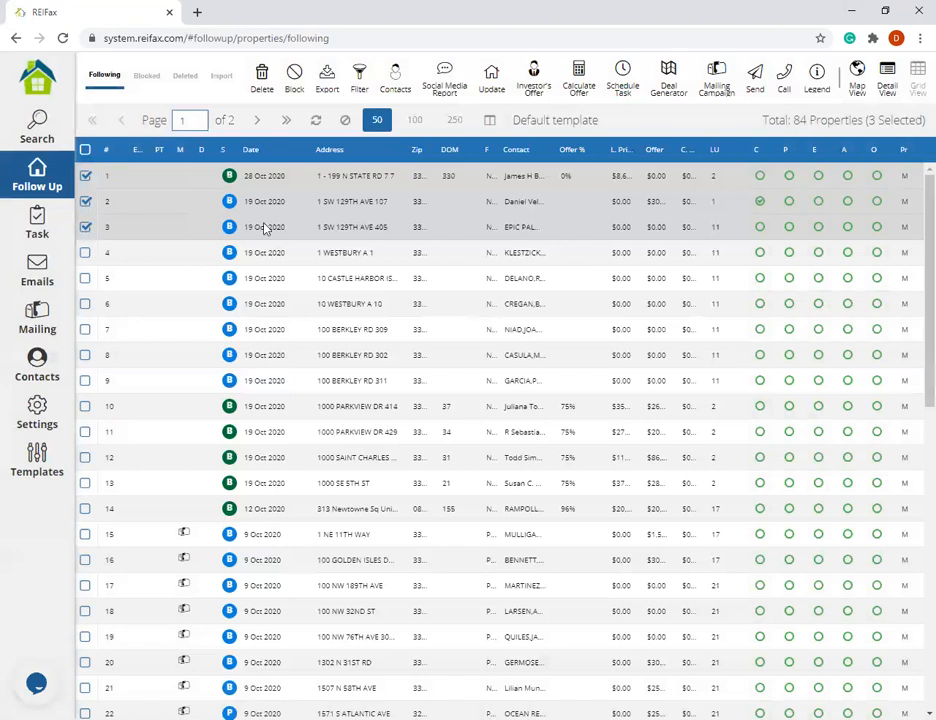
Open the eleventh property's assigned contacts, examine the agent's phone numbers and their types, and close the contact details
scroll(265, 229, "down", 3)
scroll(265, 229, "down", 5)
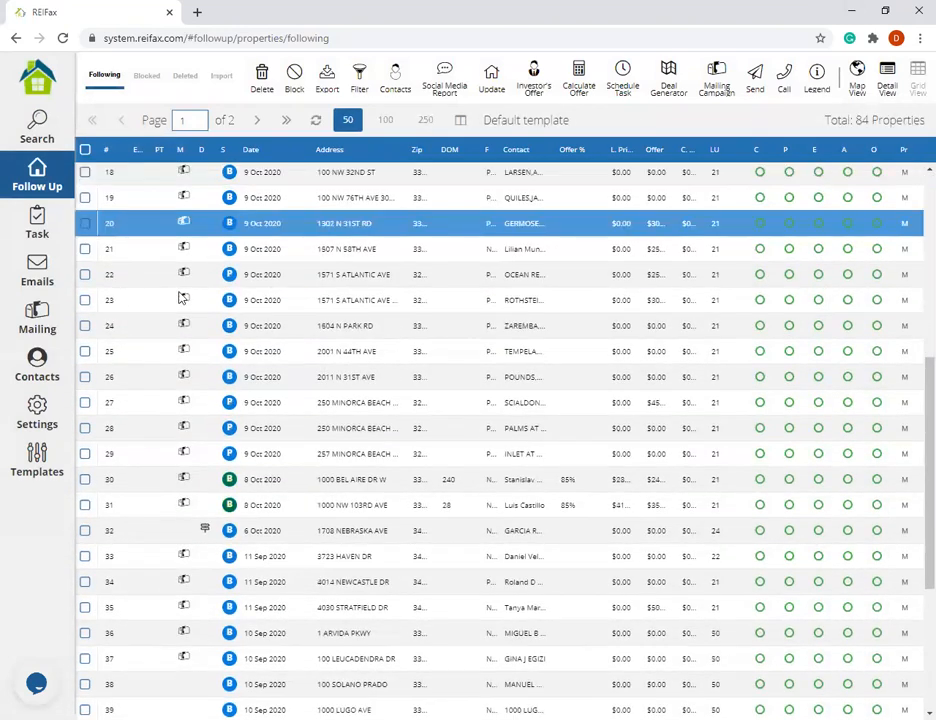
scroll(190, 295, "up", 4)
scroll(235, 297, "up", 2)
right_click(240, 295)
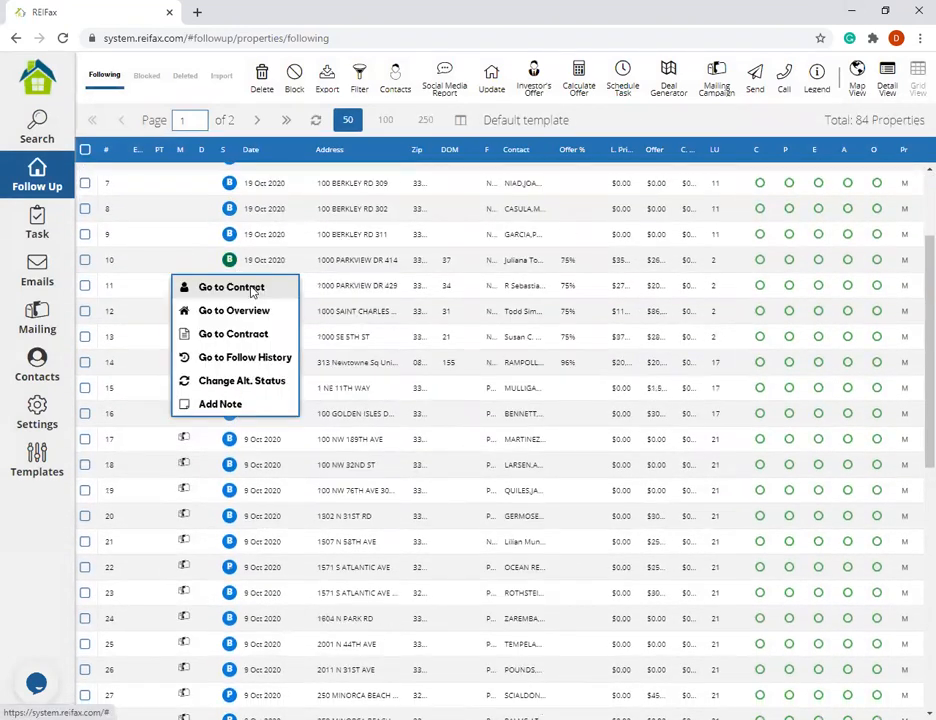
left_click(231, 287)
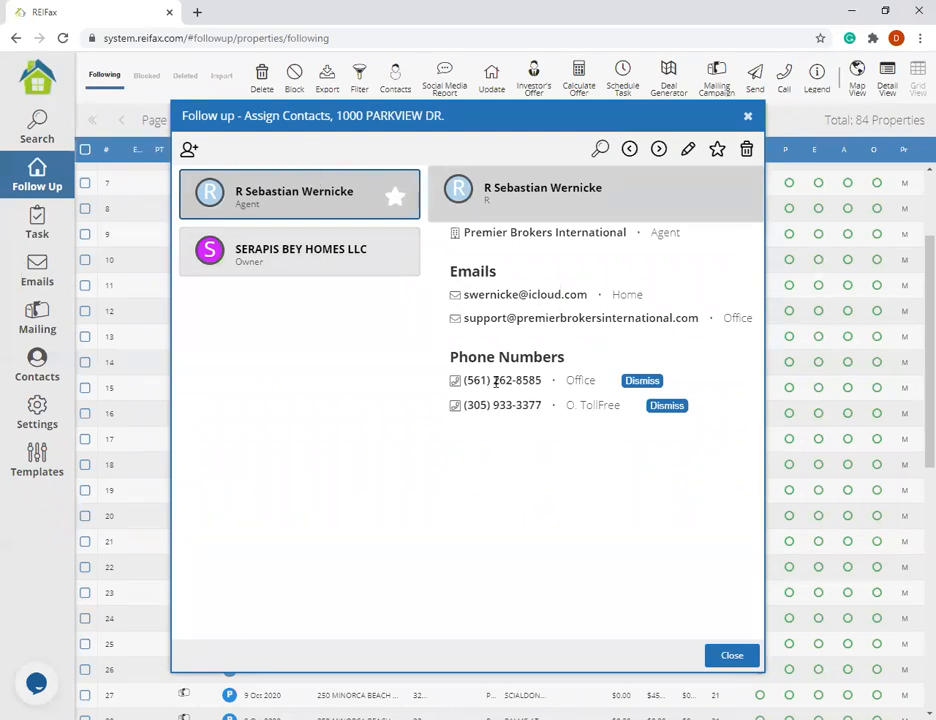
left_click_drag(598, 385, 560, 382)
left_click_drag(621, 405, 561, 413)
left_click_drag(599, 384, 446, 388)
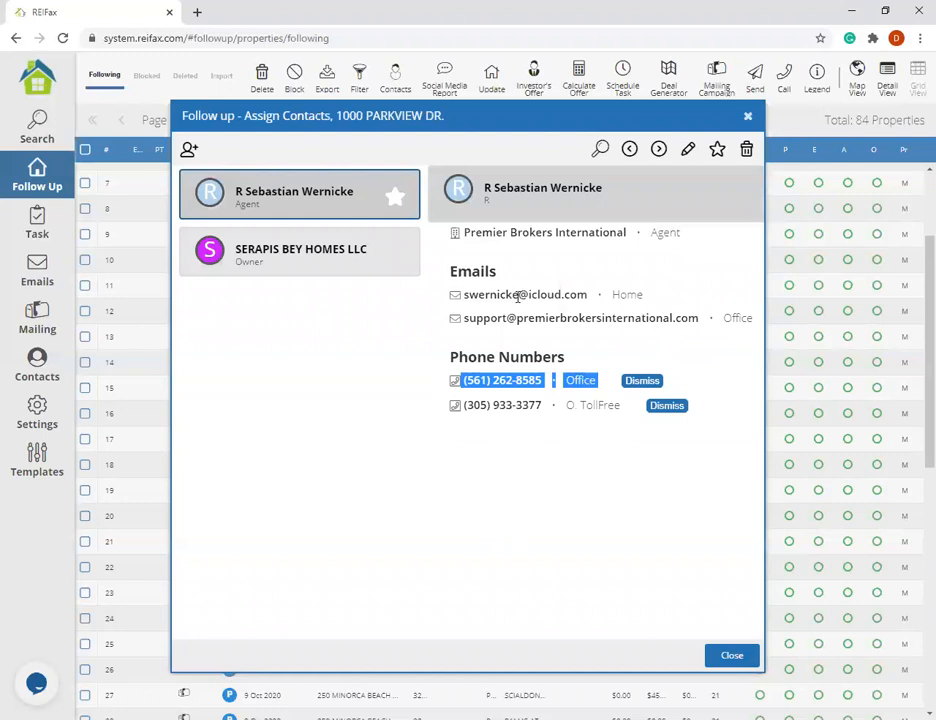
left_click(747, 120)
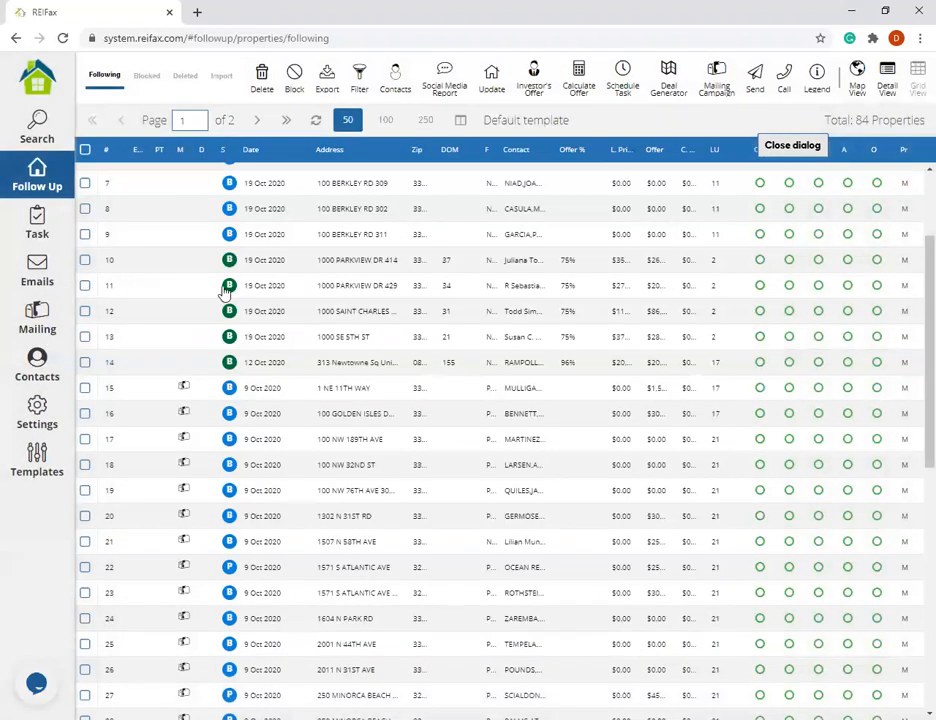
View the eleventh property's contacts once more, close them, and clear that property's selection
right_click(176, 280)
left_click(225, 286)
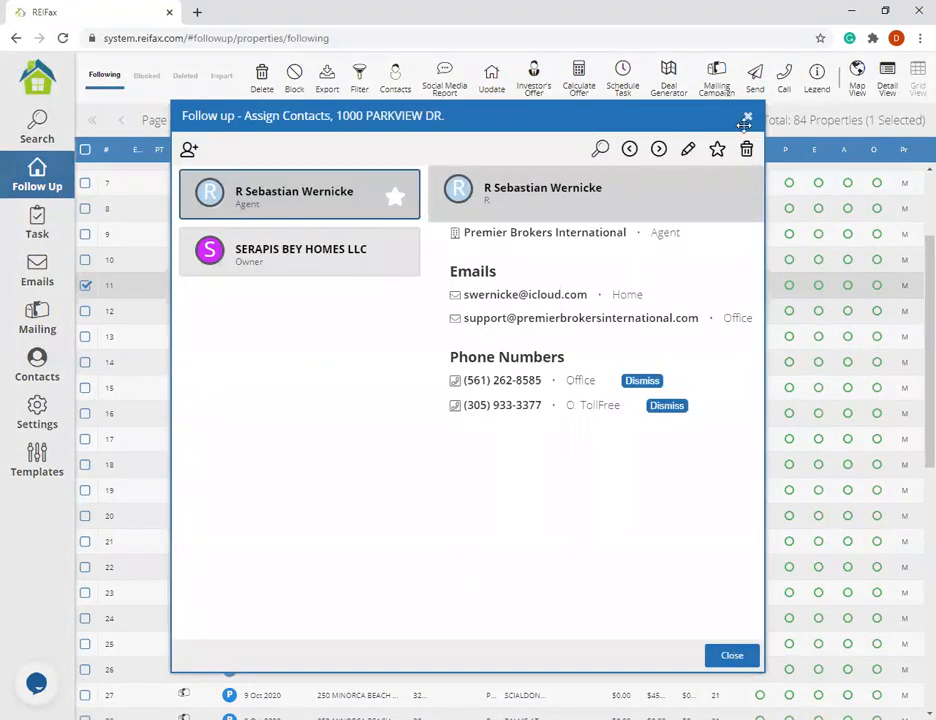
left_click(89, 286)
left_click(547, 238)
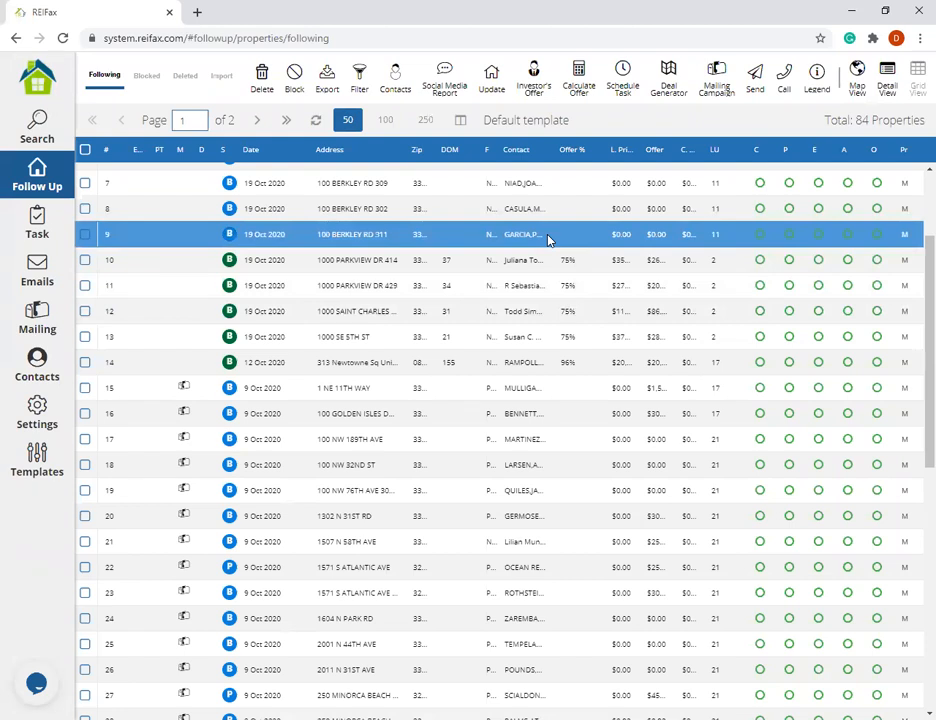
Select the twelfth property in the list and check its agent's e-mail addresses in the assigned contacts
left_click(143, 318)
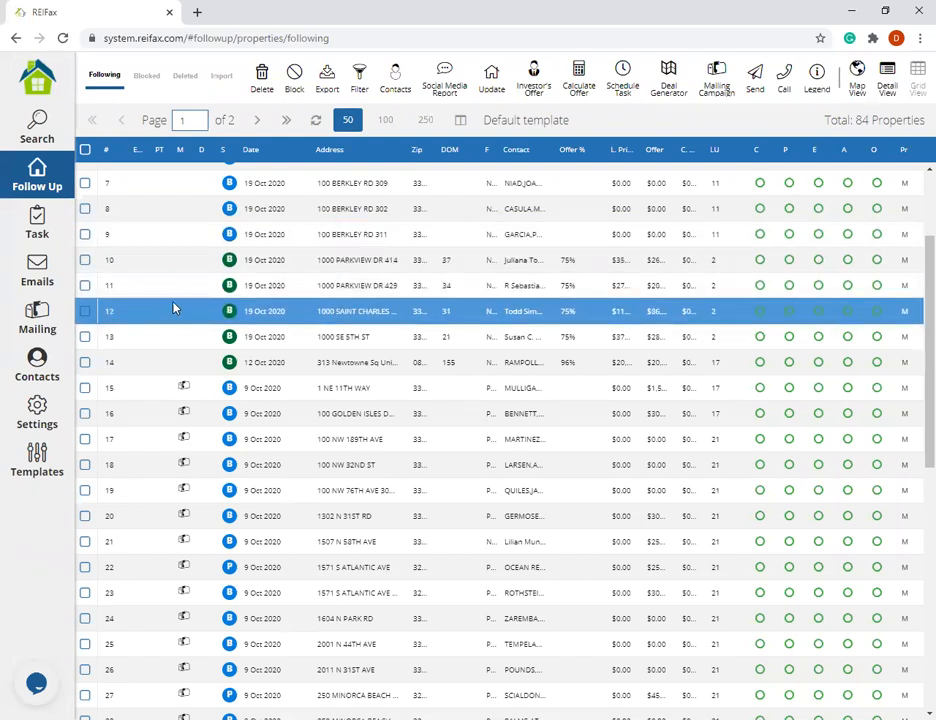
left_click(85, 311)
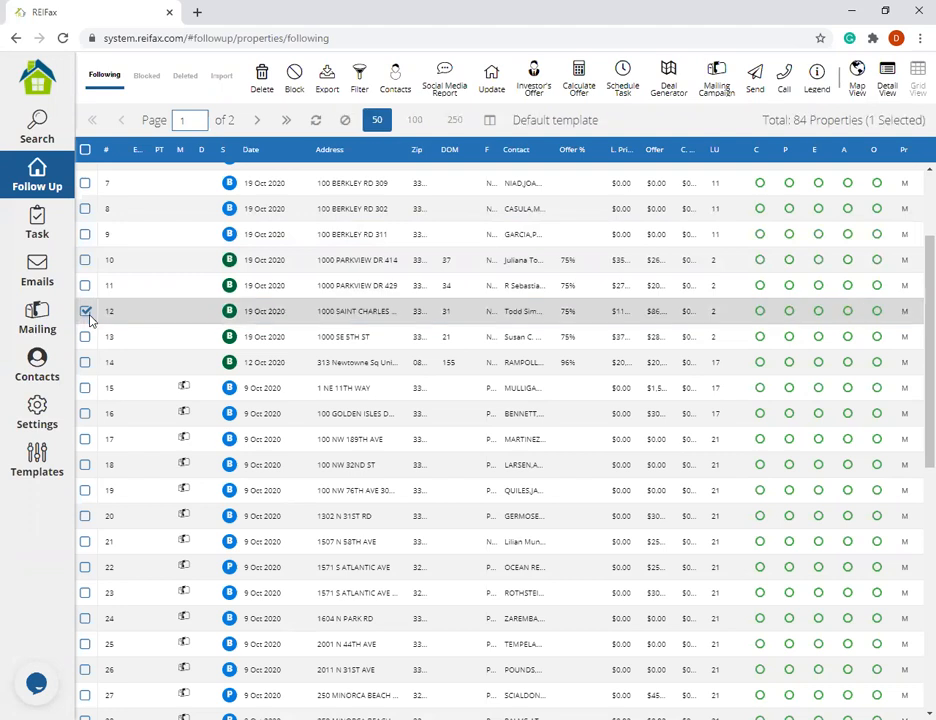
right_click(195, 313)
left_click(215, 313)
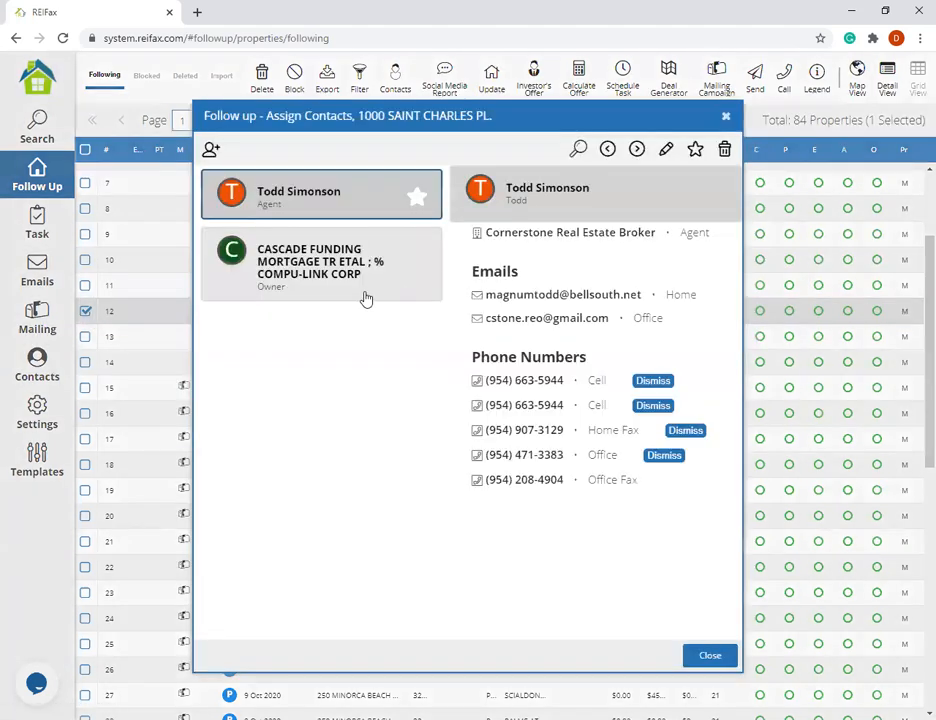
left_click_drag(503, 295, 569, 253)
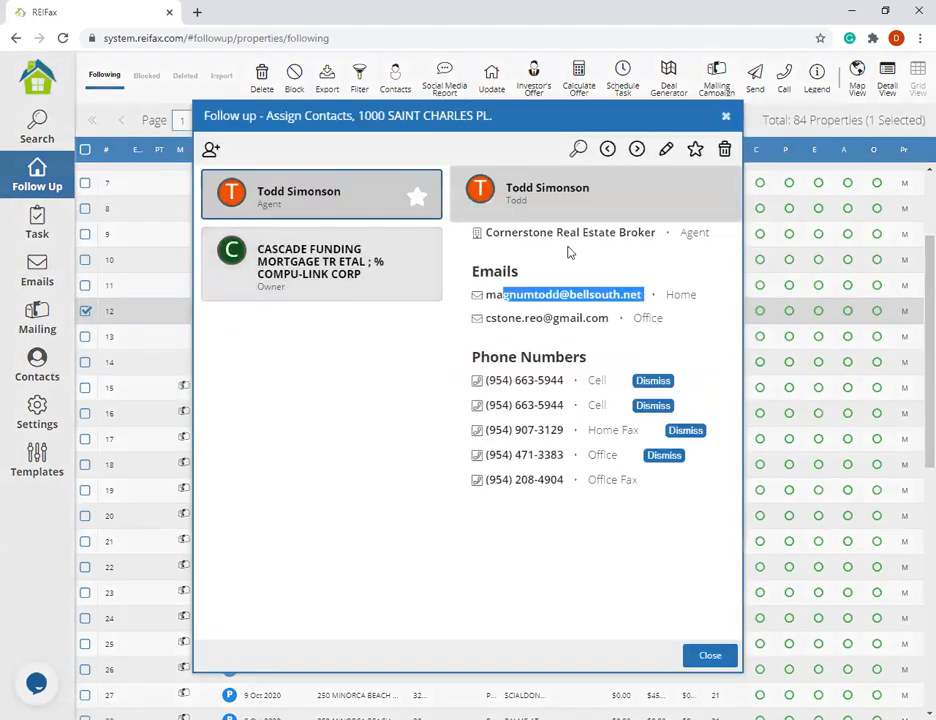
left_click(726, 116)
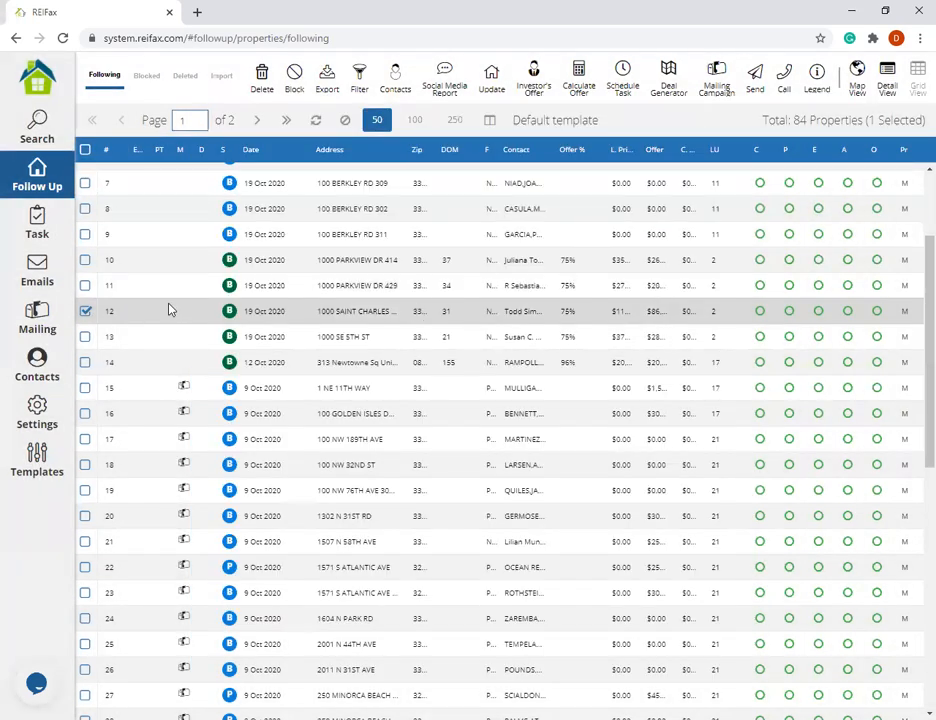
Start a new email for the selected property with Send Email
left_click(761, 86)
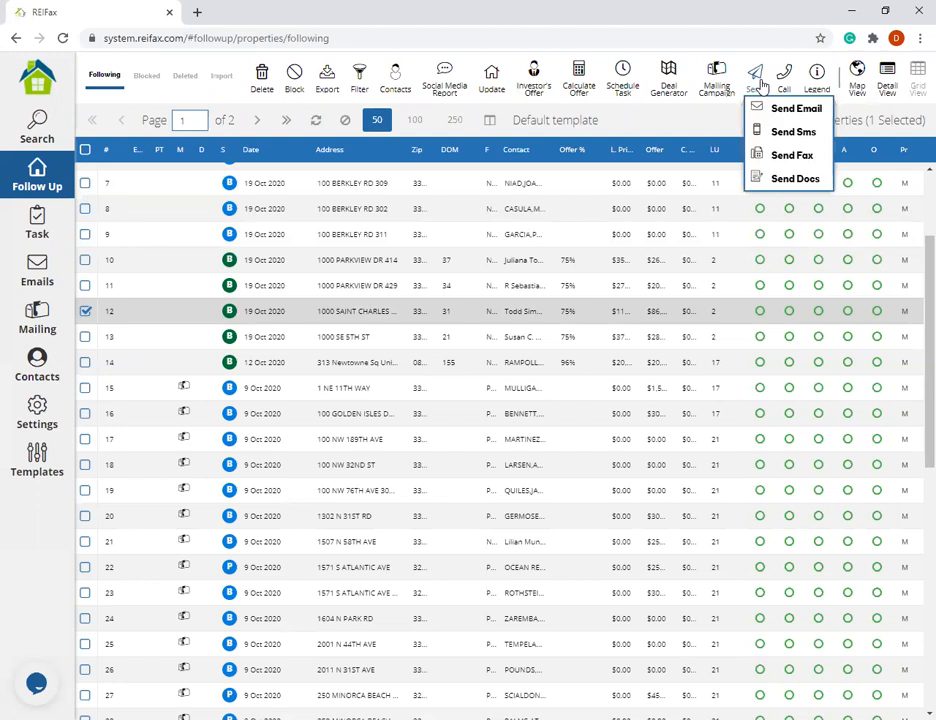
left_click(793, 110)
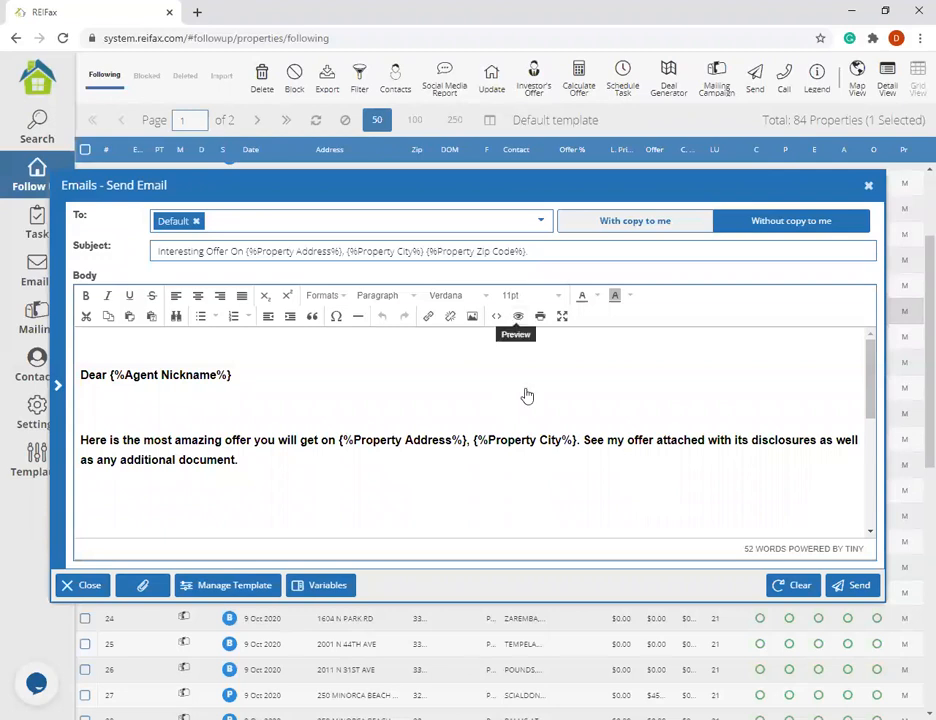
Read through the offer email's body, examining the greeting, property and offer price variables and the closing signature
scroll(593, 428, "down", 5)
scroll(491, 474, "up", 5)
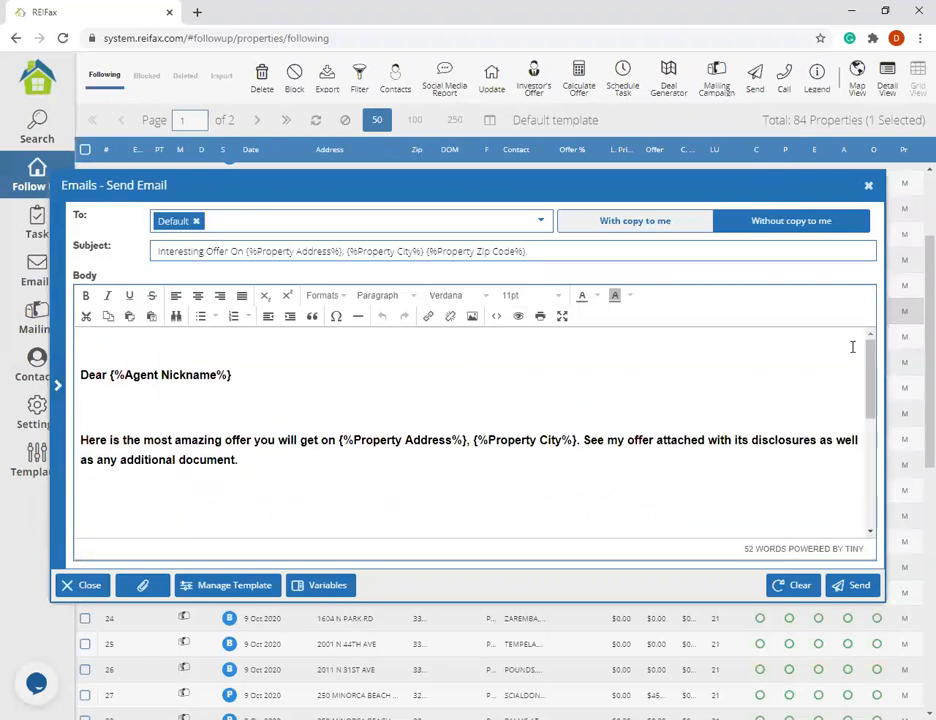
scroll(852, 347, "down", 5)
scroll(127, 421, "up", 3)
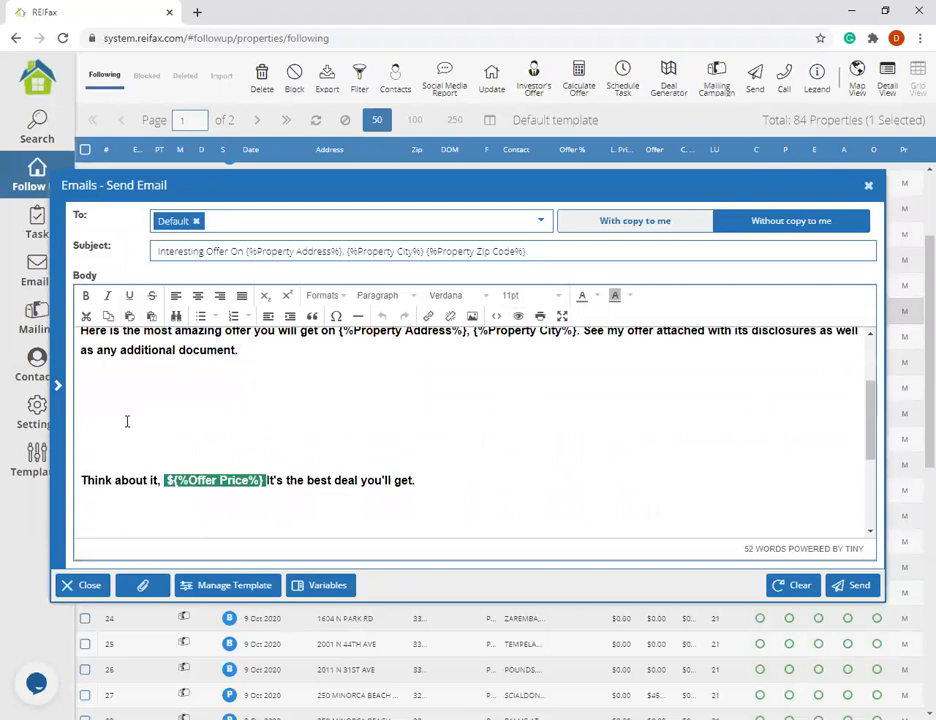
scroll(127, 421, "up", 2)
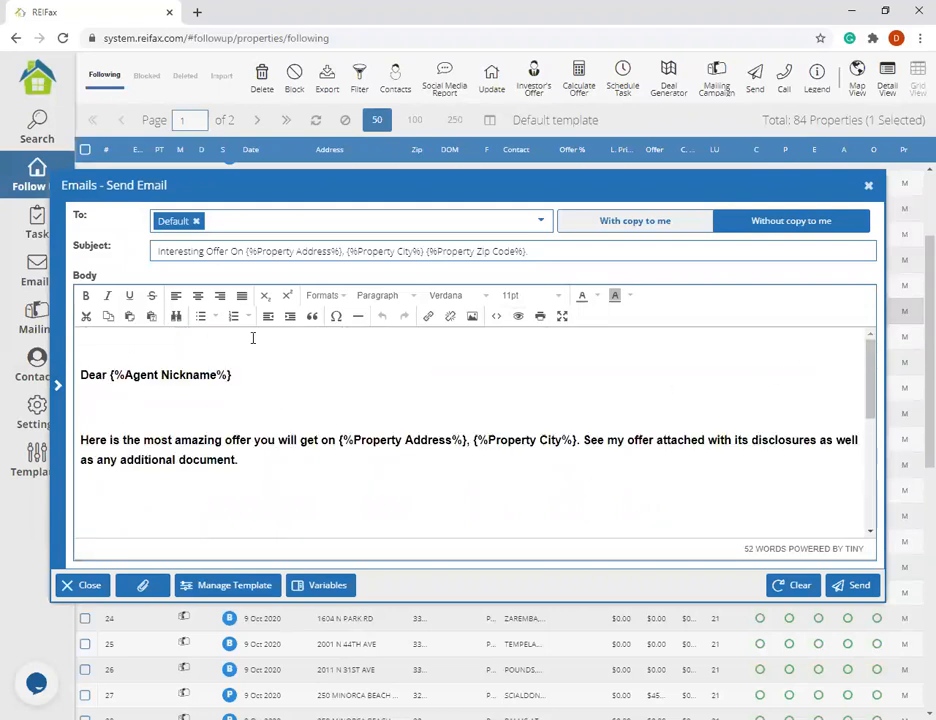
scroll(470, 372, "down", 5)
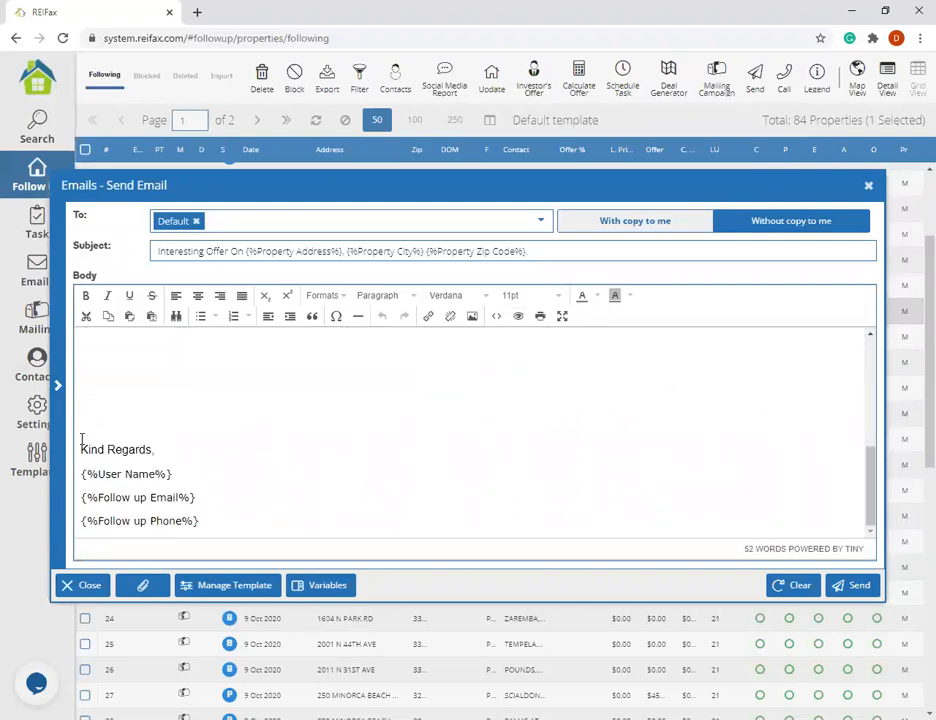
scroll(200, 445, "up", 5)
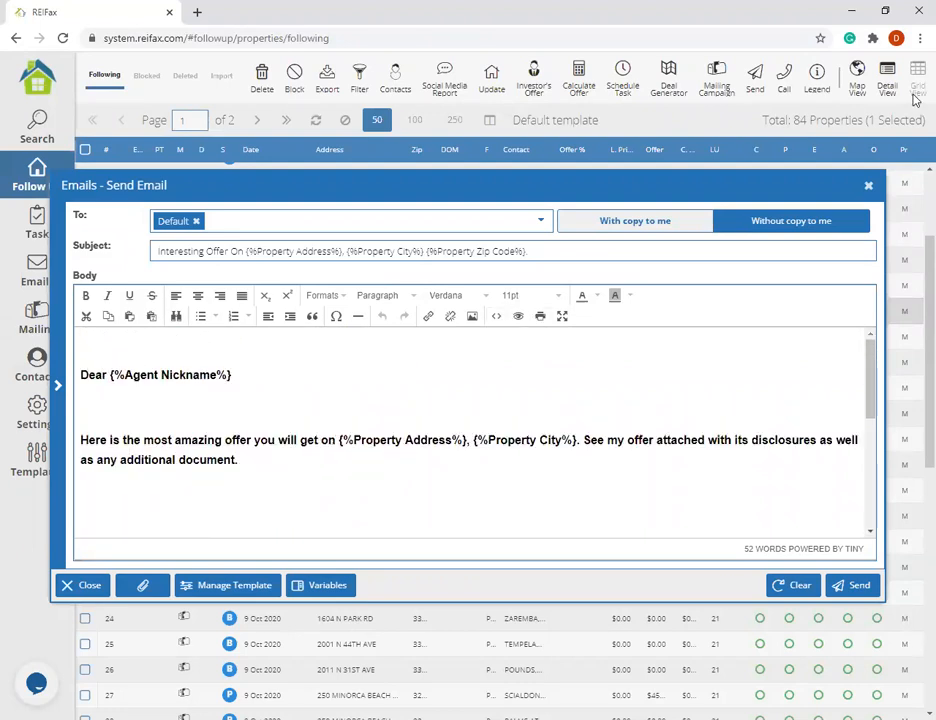
scroll(545, 490, "down", 5)
scroll(234, 426, "up", 5)
left_click(253, 378)
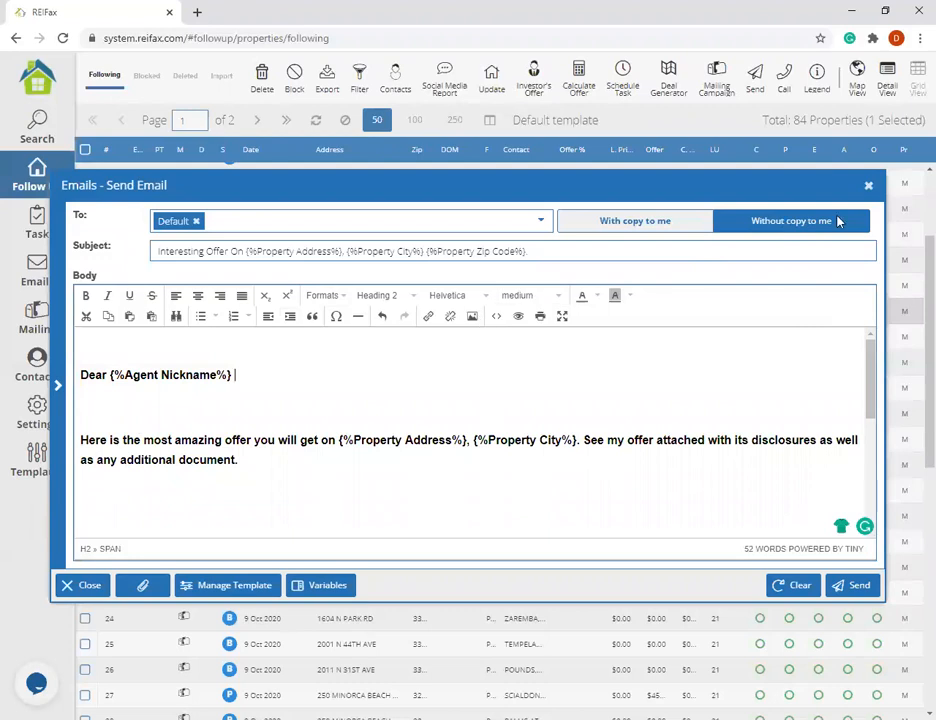
Look at the saved RFX Default email template in Templates, and return to the email being composed from the follow-up list
left_click(36, 470)
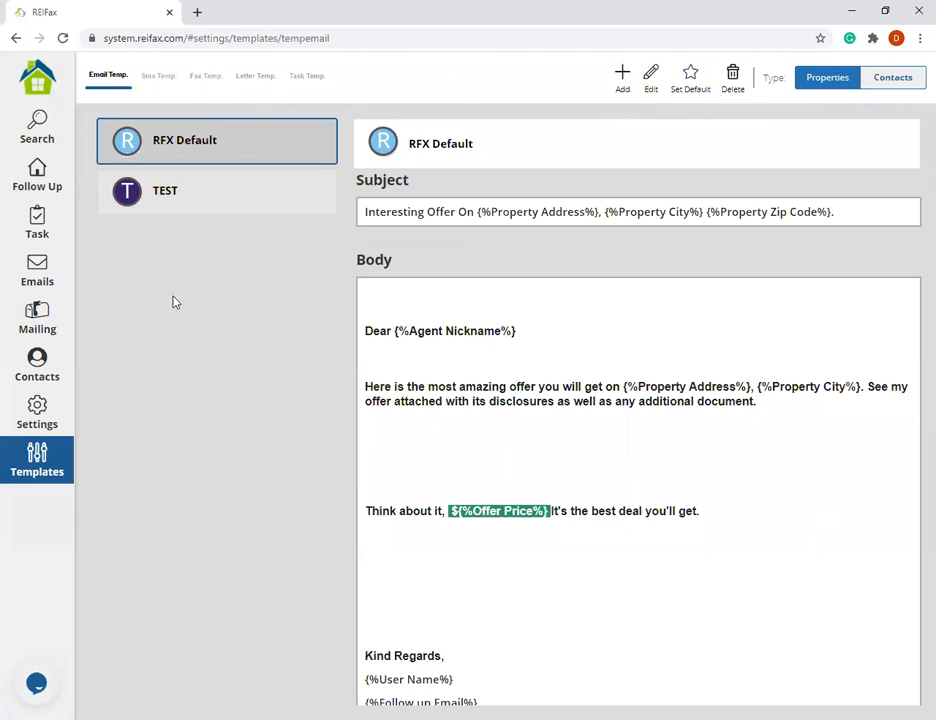
left_click(50, 185)
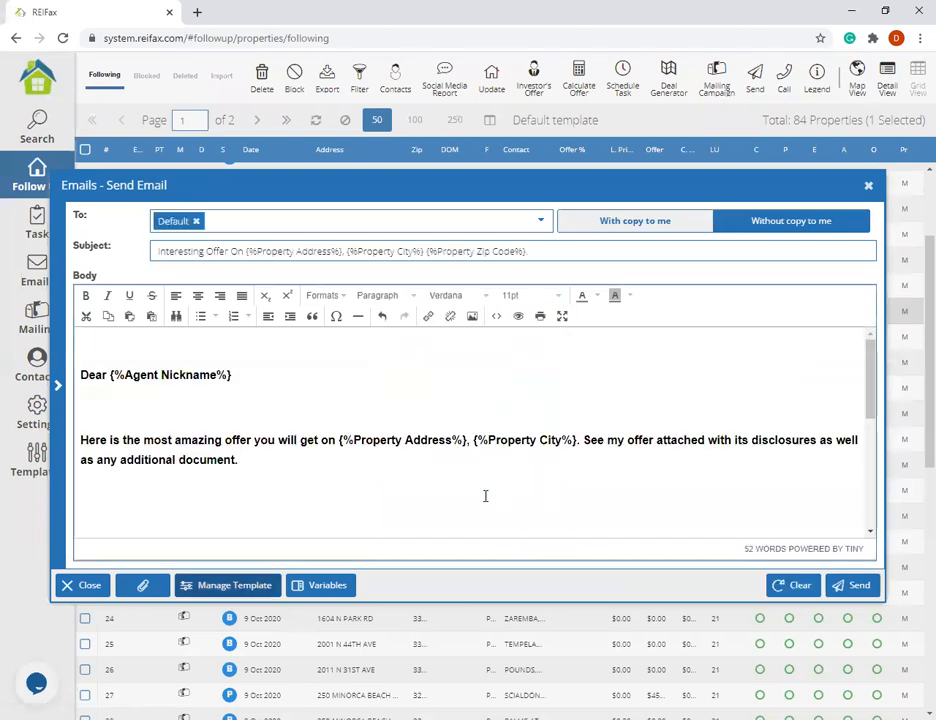
Load the TEST template into the email body
left_click(584, 395)
left_click(395, 440)
left_click(565, 400)
left_click(520, 443)
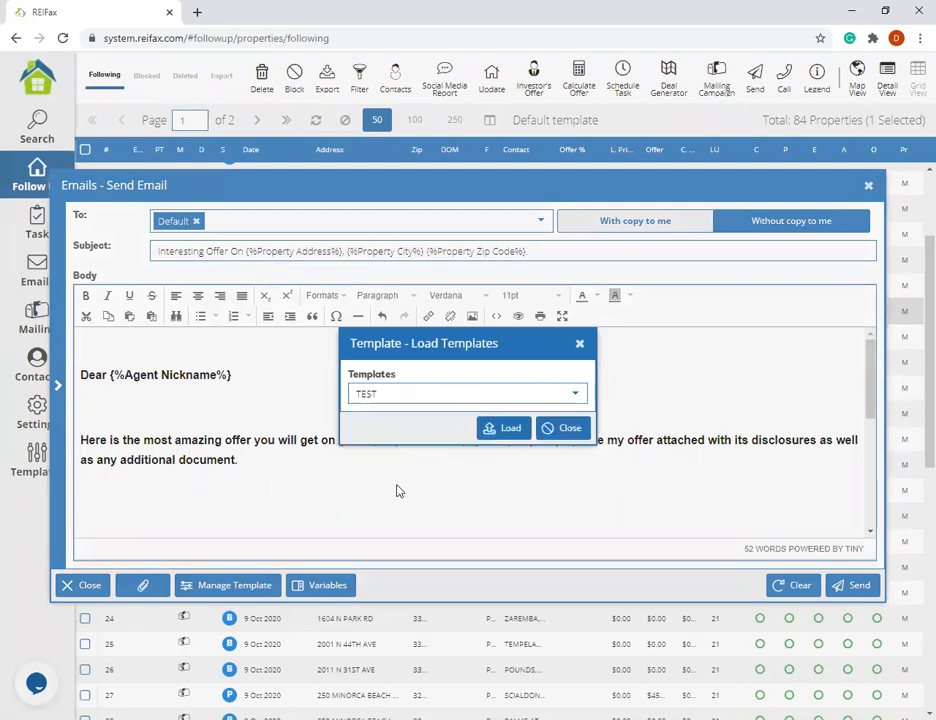
left_click(499, 432)
Delete the filler line and the Owner Name variable from the email body, keeping only the greeting "Hi"
left_click_drag(152, 367, 40, 364)
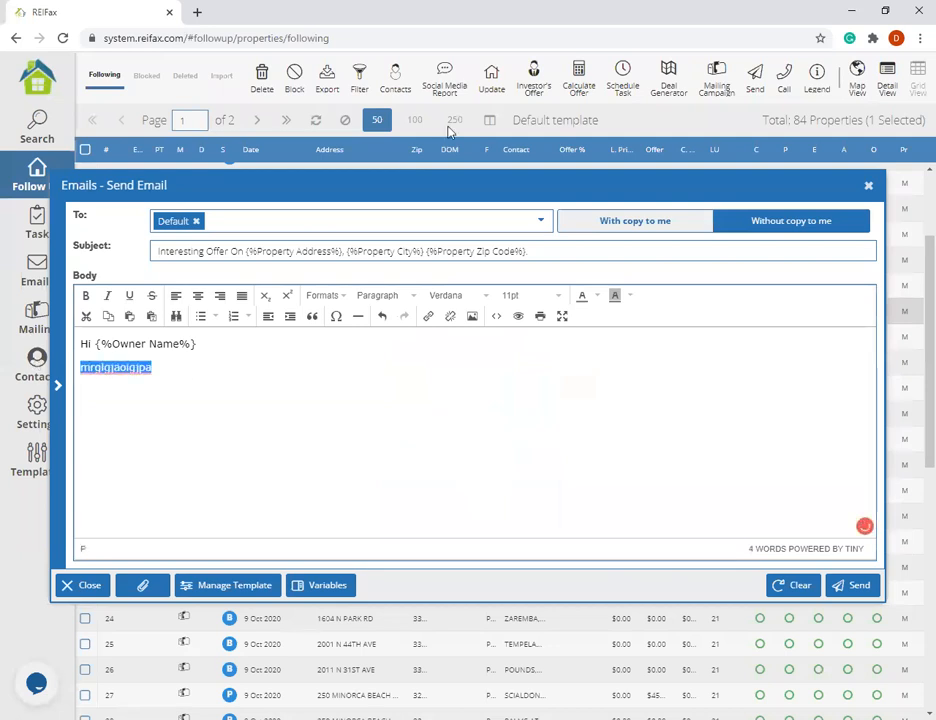
key("BackSpace")
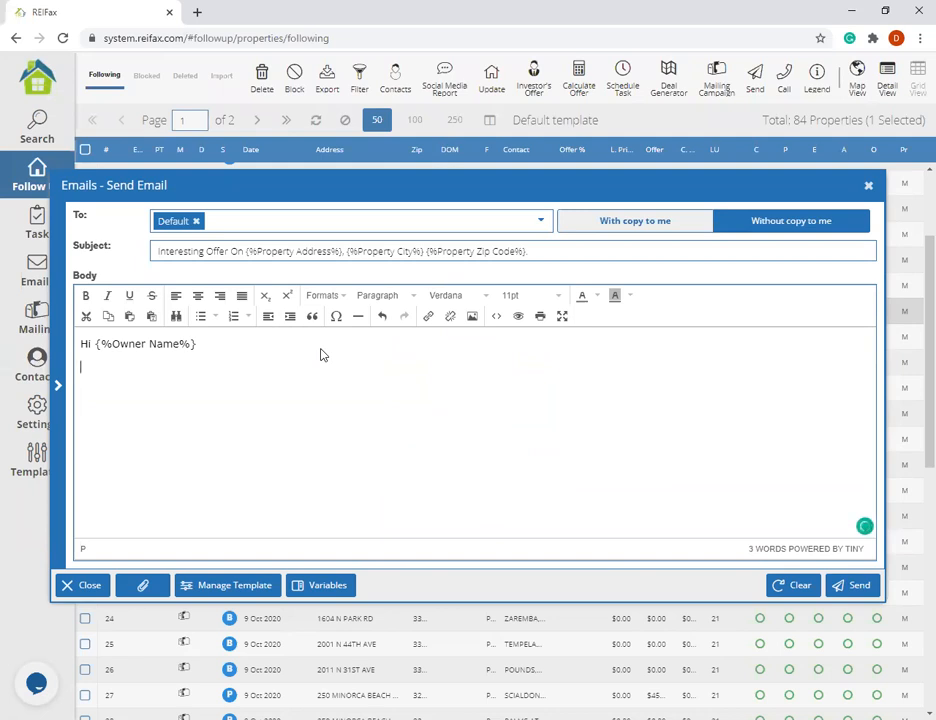
type("Hello I{")
key("BackSpace")
key("BackSpace")
key("BackSpace")
key("BackSpace")
key("BackSpace")
key("BackSpace")
key("BackSpace")
key("BackSpace")
key("BackSpace")
key("BackSpace")
key("BackSpace")
key("BackSpace")
key("BackSpace")
key("BackSpace")
key("BackSpace")
key("BackSpace")
key("BackSpace")
key("BackSpace")
key("BackSpace")
key("BackSpace")
key("BackSpace")
key("BackSpace")
key("BackSpace")
key("BackSpace")
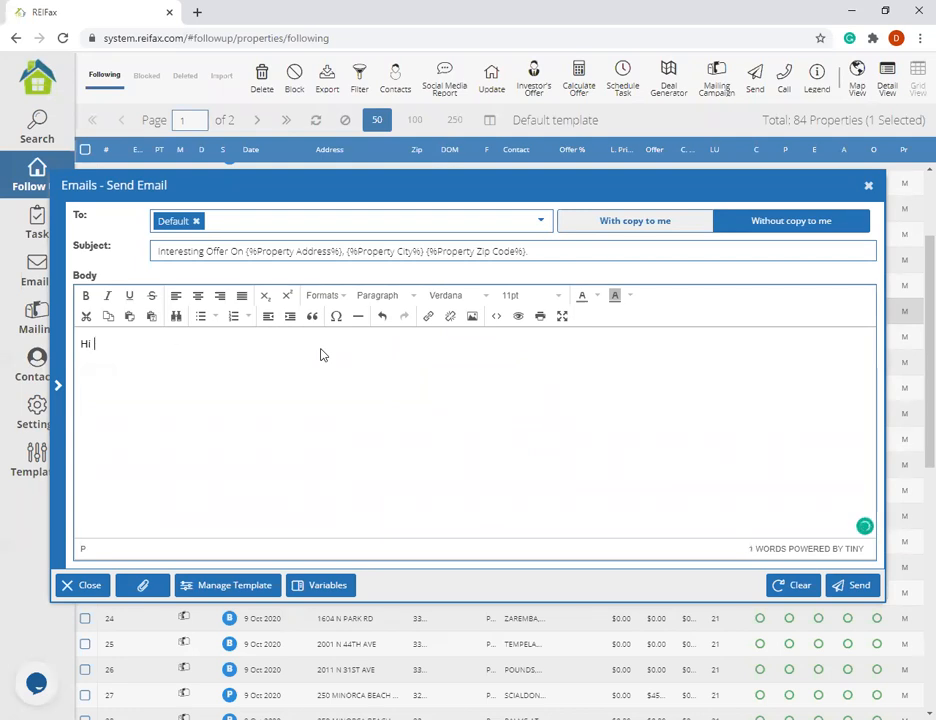
Insert the Agent Nickname variable after "Hi" in the email body and collapse the variables list
left_click(328, 588)
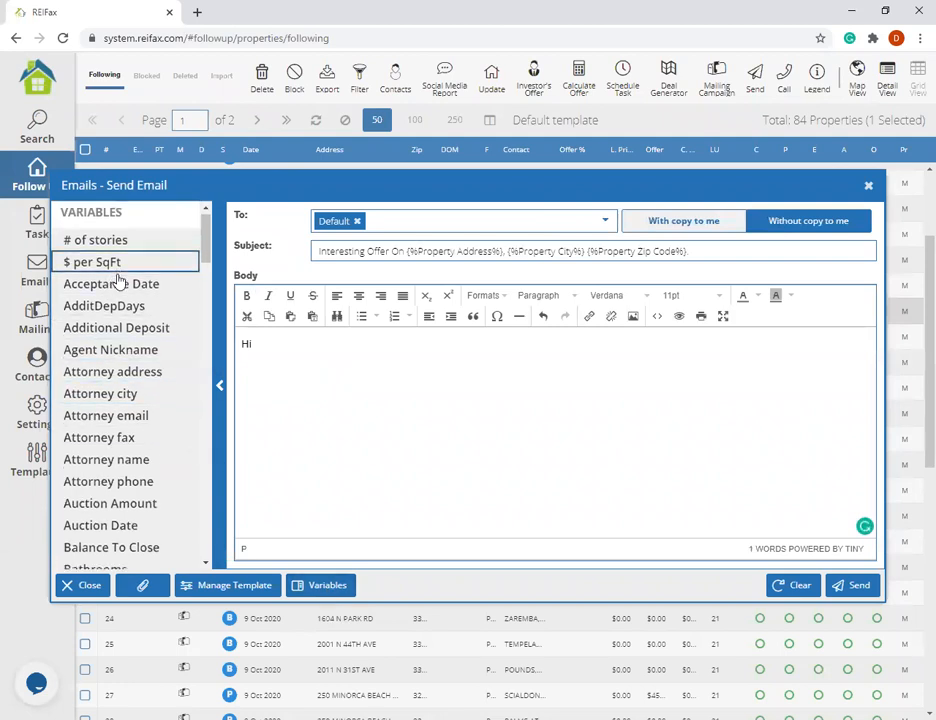
scroll(120, 280, "down", 4)
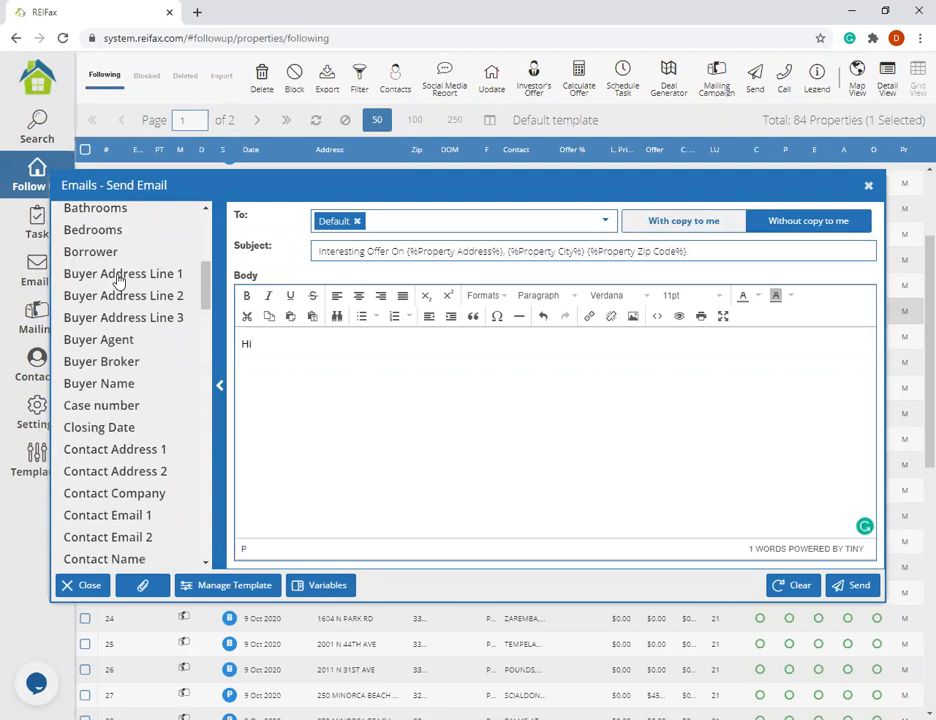
scroll(110, 275, "up", 4)
left_click(80, 362)
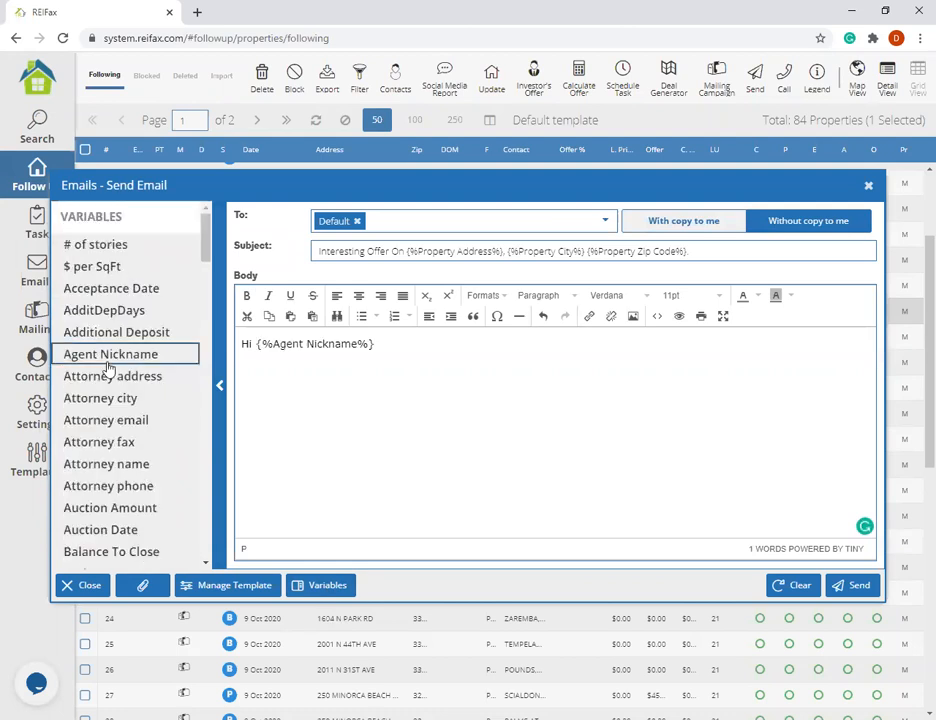
key("Return")
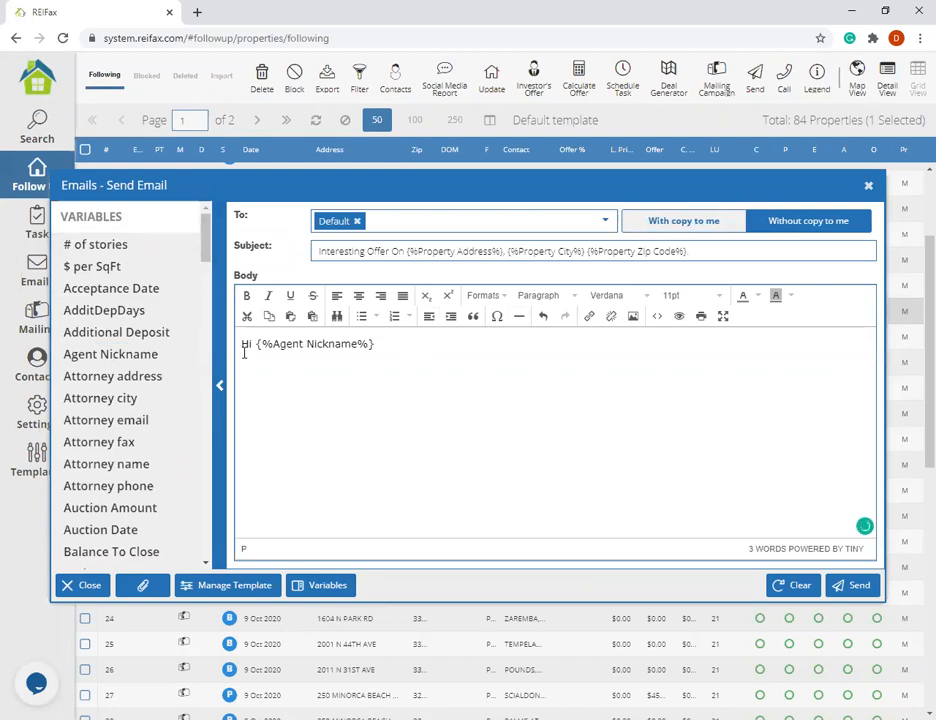
left_click(219, 384)
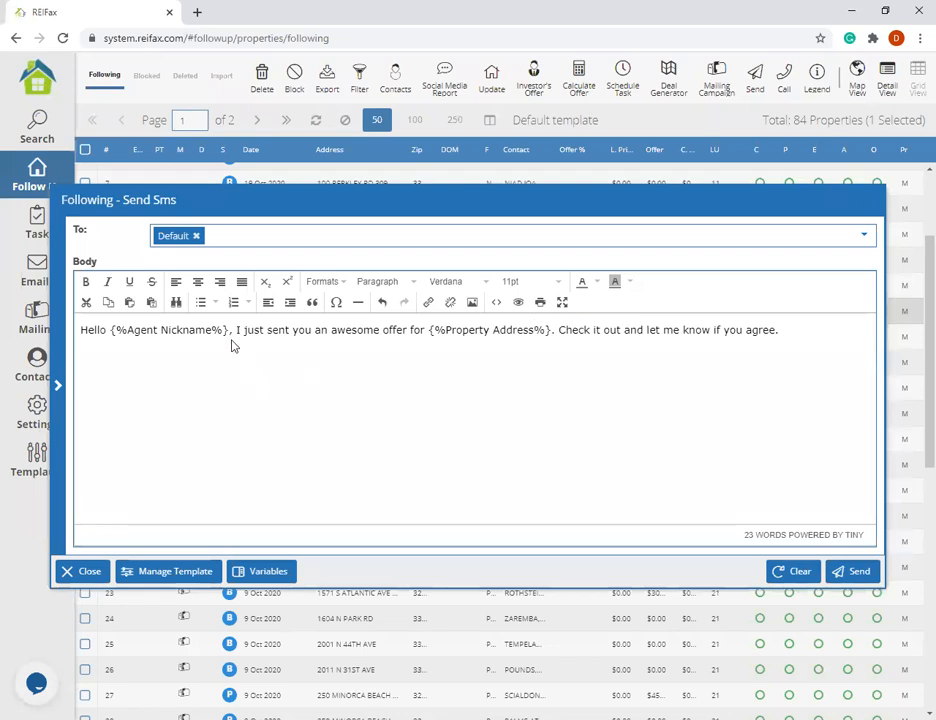
Check the template choices for the SMS without loading one, and examine the message with its agent nickname and property address variables
left_click(160, 582)
left_click(575, 397)
left_click(580, 344)
left_click_drag(79, 330, 792, 326)
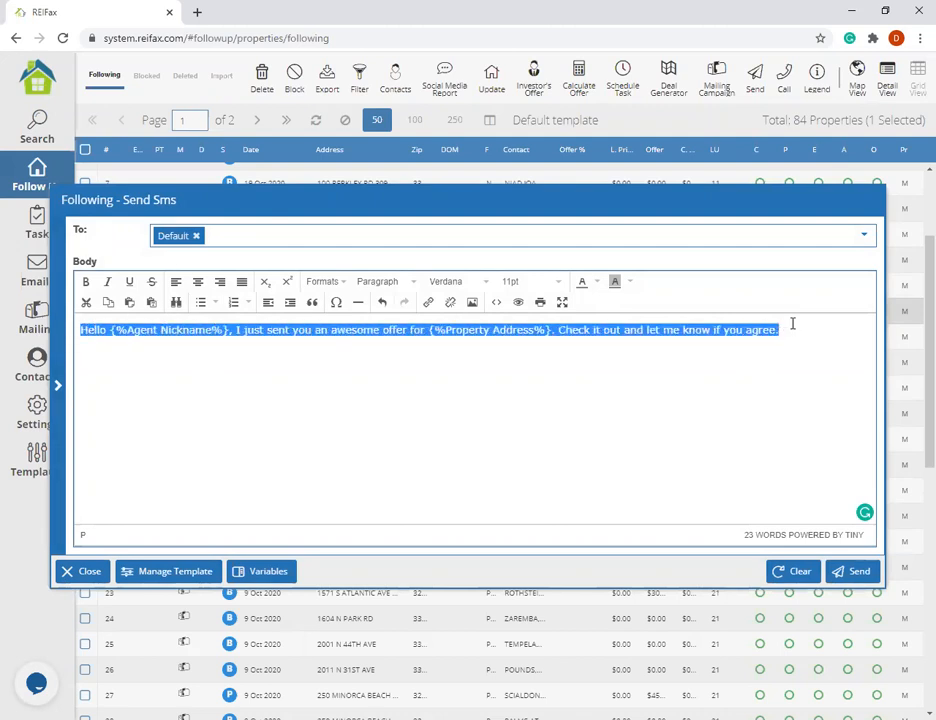
left_click(792, 325)
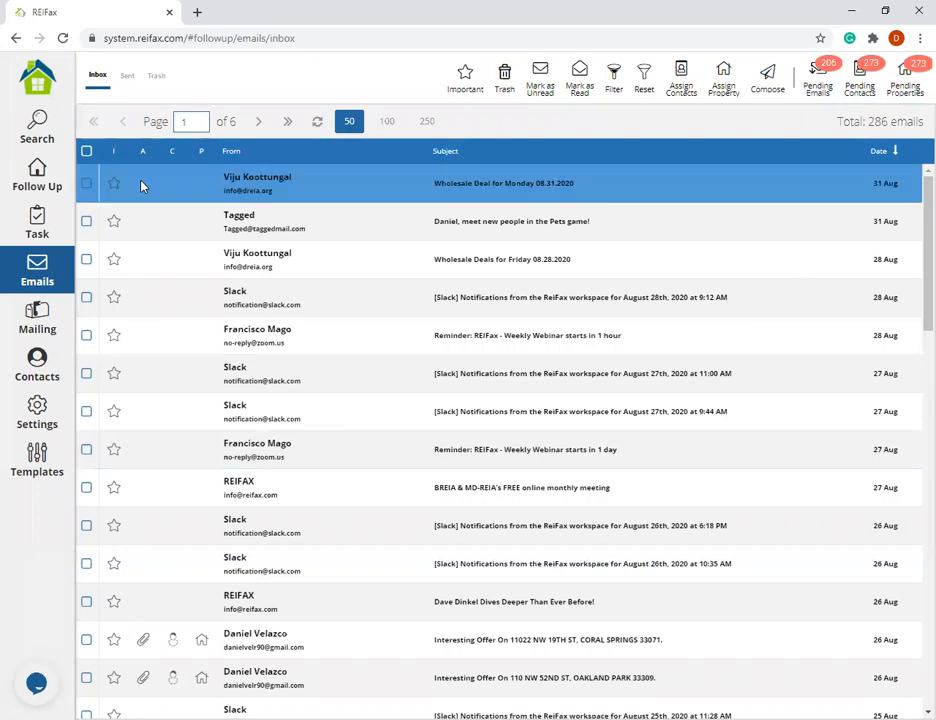
Return from the email inbox to the follow-up property list and look through its rows and status columns
left_click(30, 186)
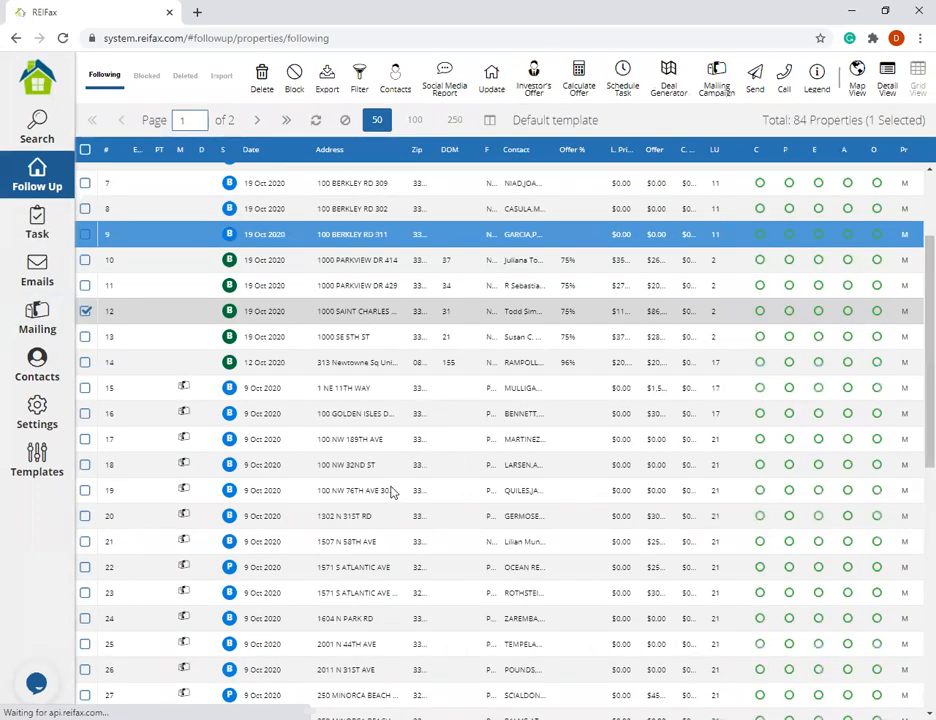
scroll(278, 434, "down", 6)
scroll(142, 155, "up", 4)
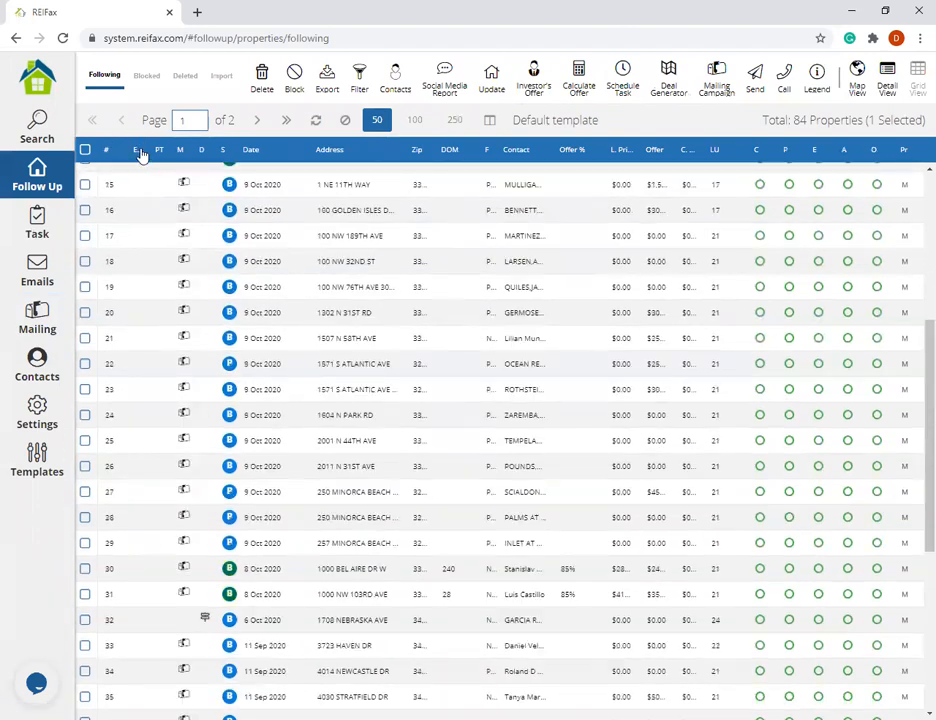
scroll(142, 155, "up", 3)
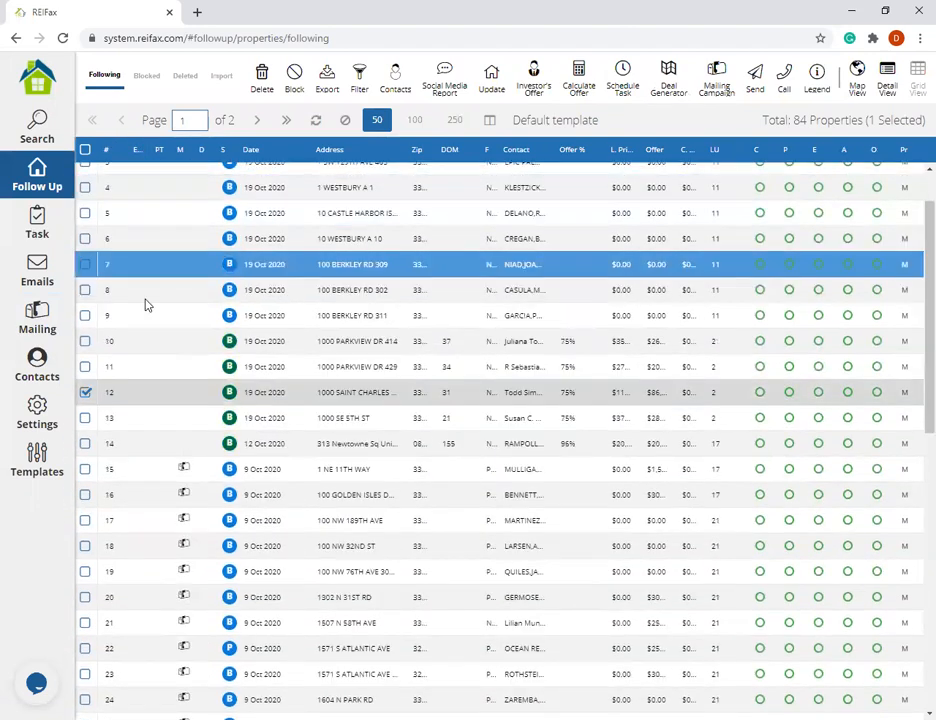
scroll(145, 305, "up", 1)
scroll(145, 306, "down", 5)
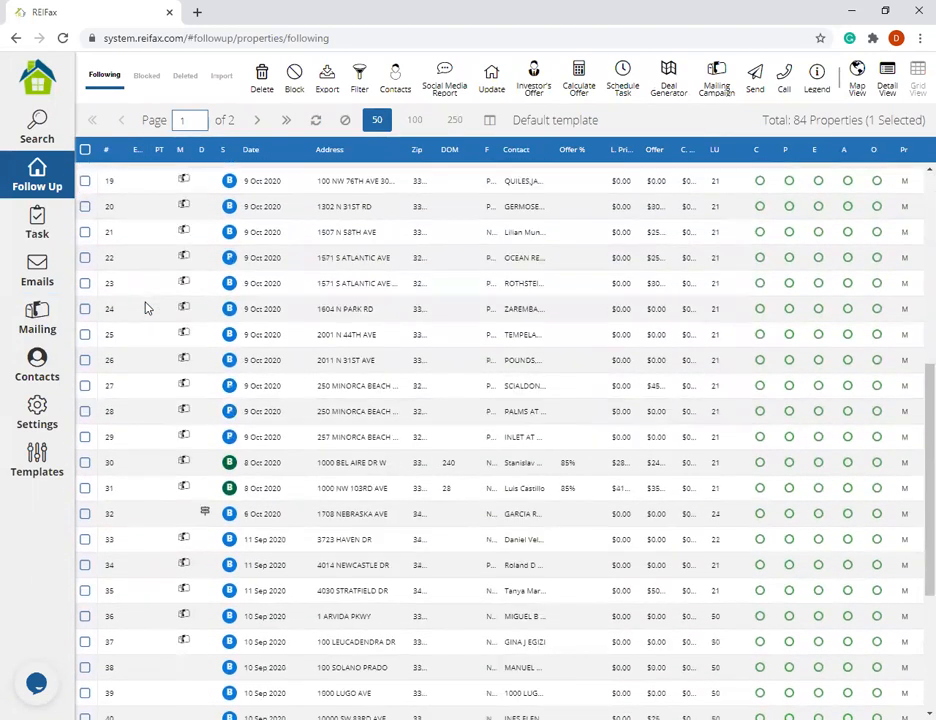
scroll(145, 307, "down", 4)
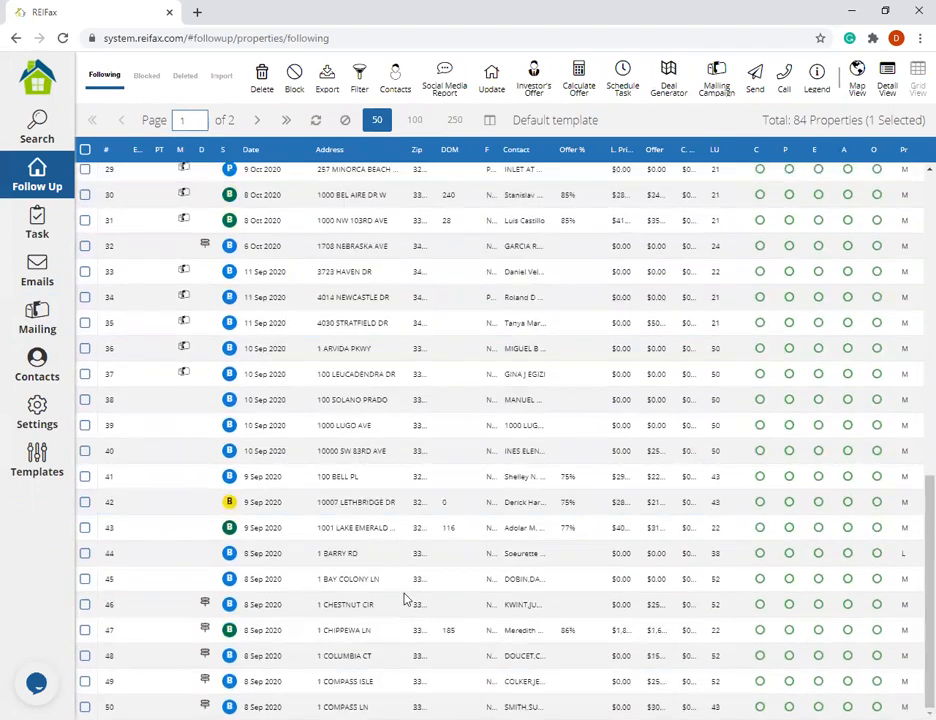
scroll(272, 330, "up", 9)
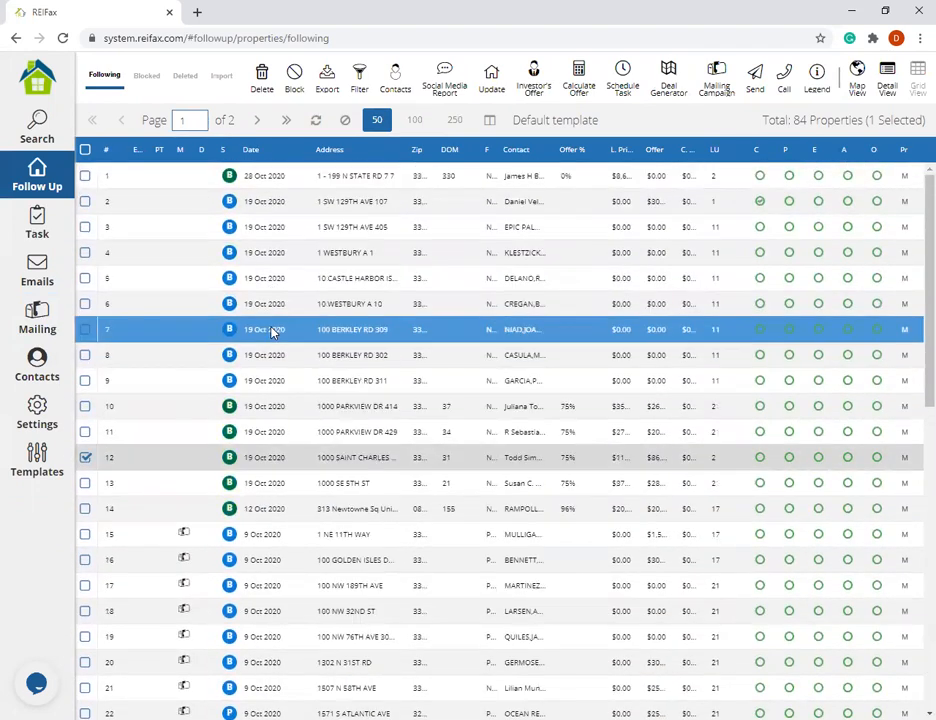
left_click(372, 232)
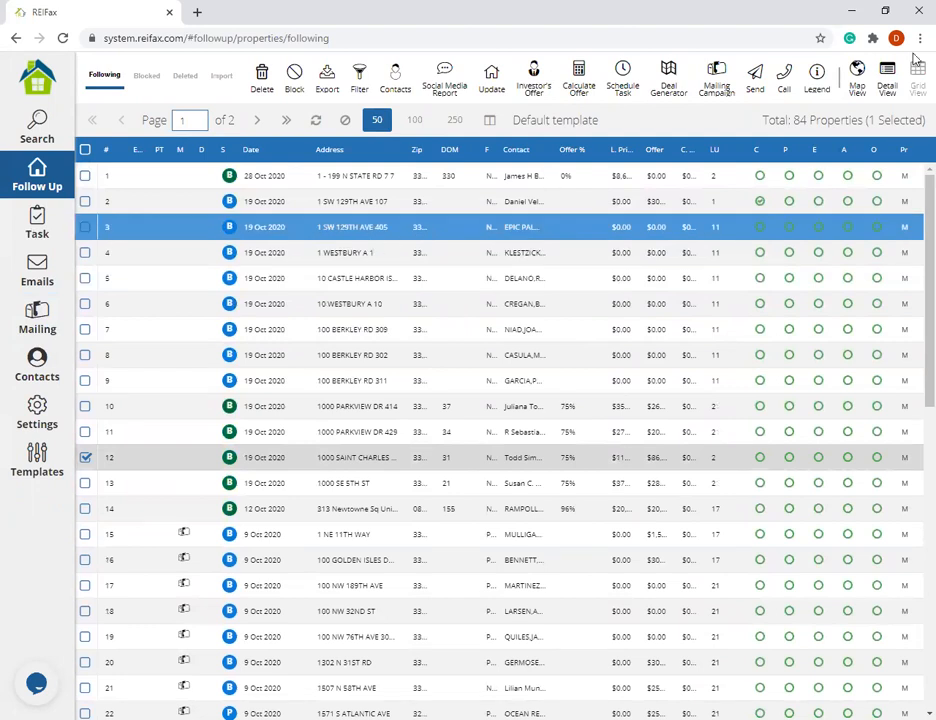
left_click(755, 80)
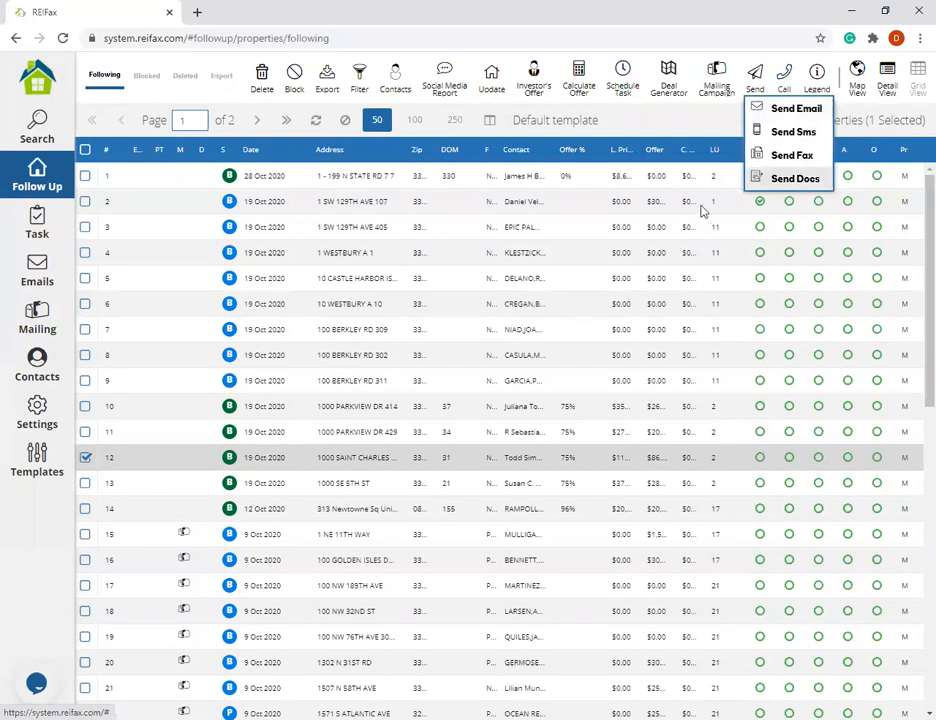
left_click(288, 276)
scroll(288, 280, "down", 1)
scroll(288, 285, "down", 1)
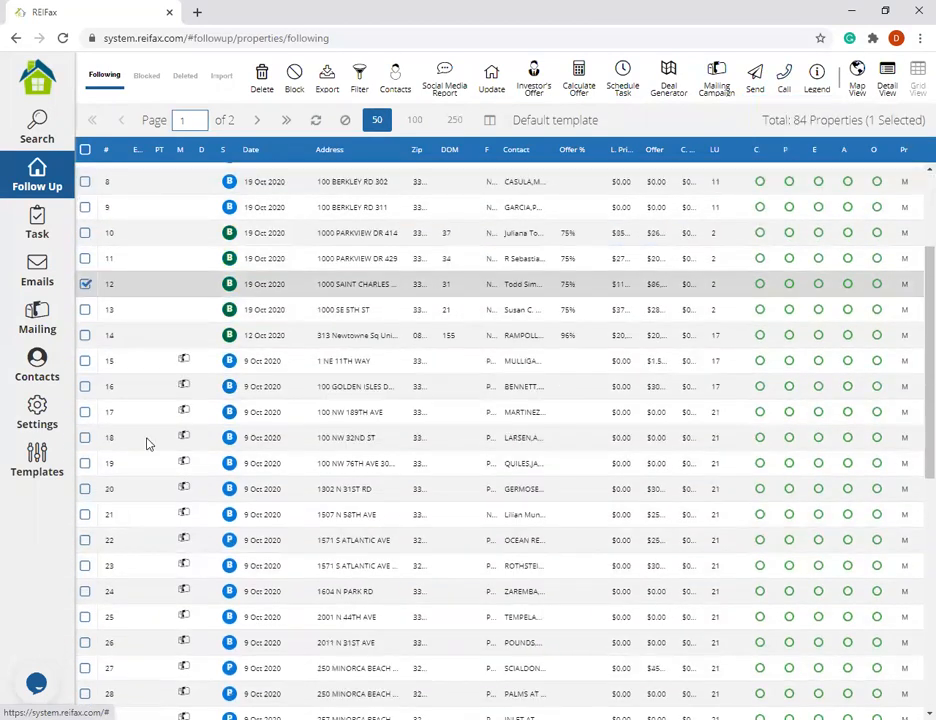
scroll(146, 440, "up", 2)
Open Send Docs for the selected twelfth property and check the available contract documents, keeping As Is Contract
left_click(764, 83)
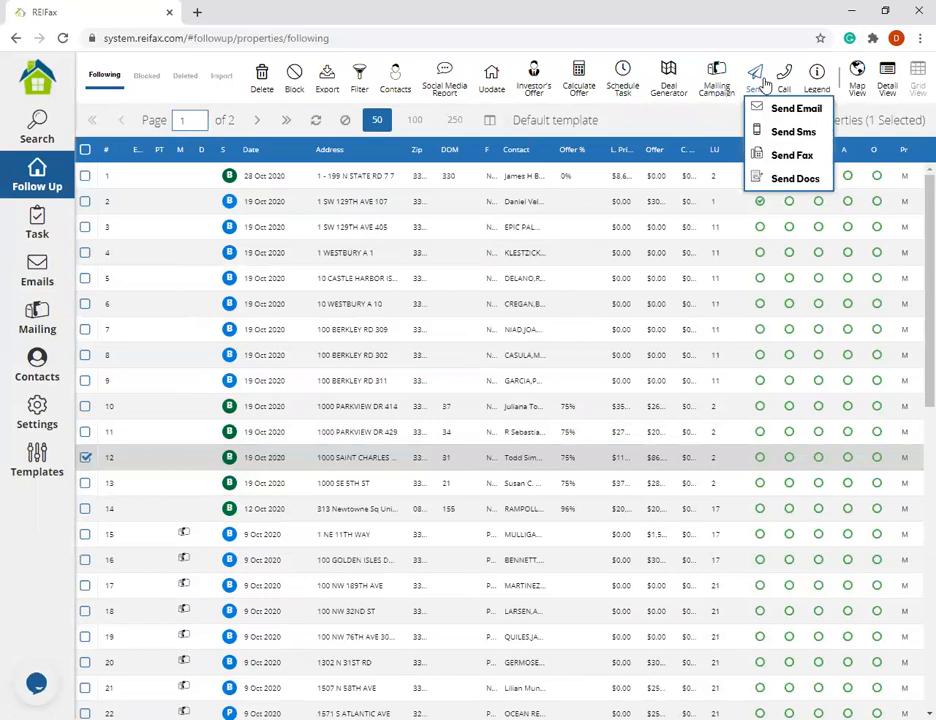
left_click(777, 187)
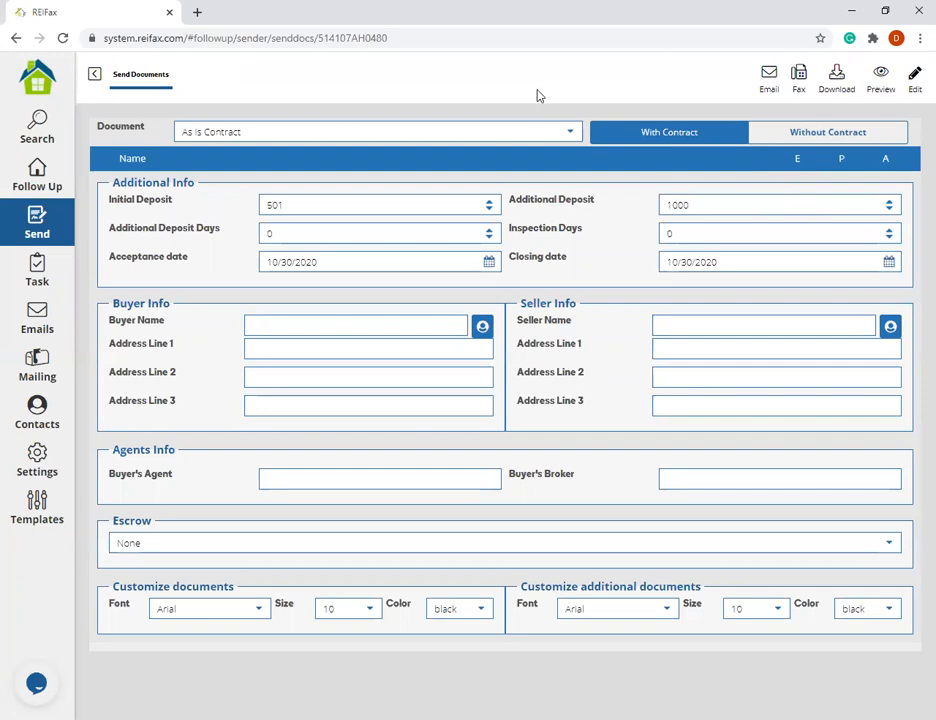
left_click(570, 136)
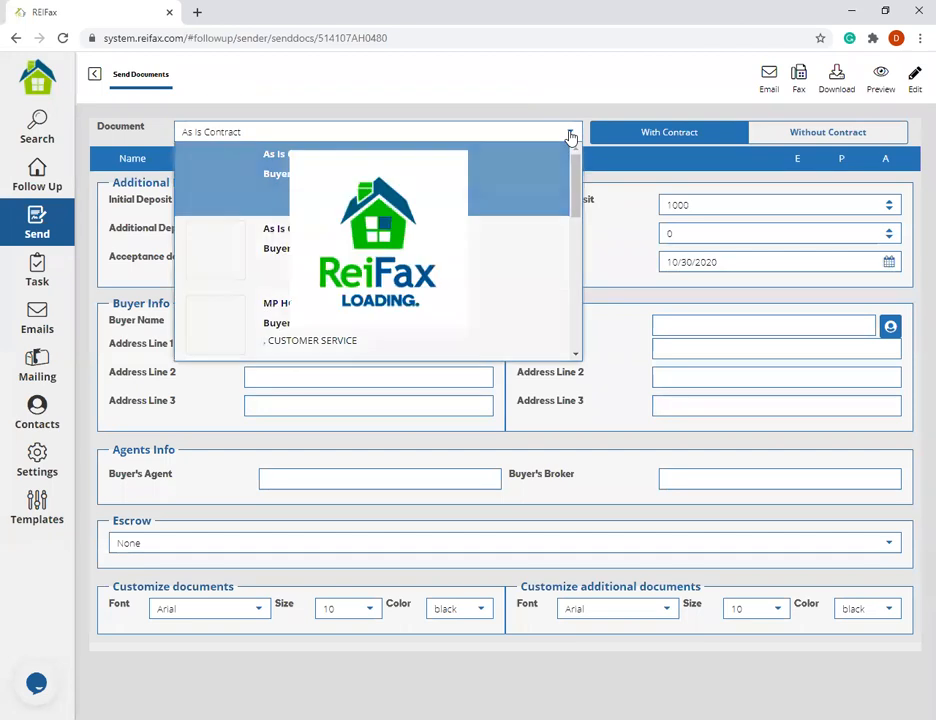
scroll(581, 226, "down", 1)
left_click_drag(581, 219, 538, 90)
left_click(442, 161)
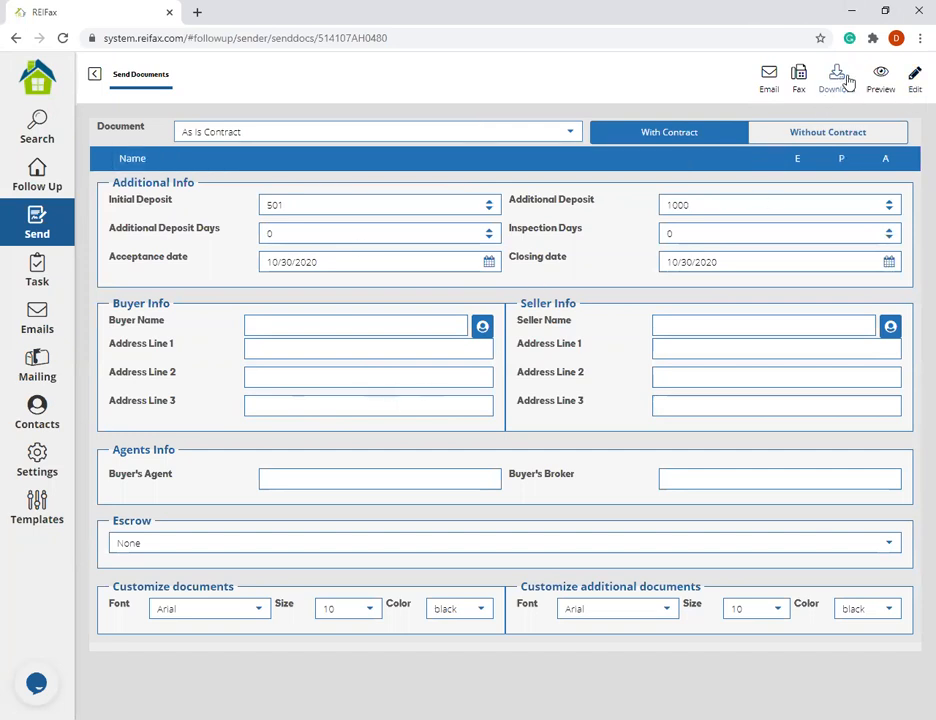
Preview the As Is Contract for the property and reload the blank preview page
left_click(881, 78)
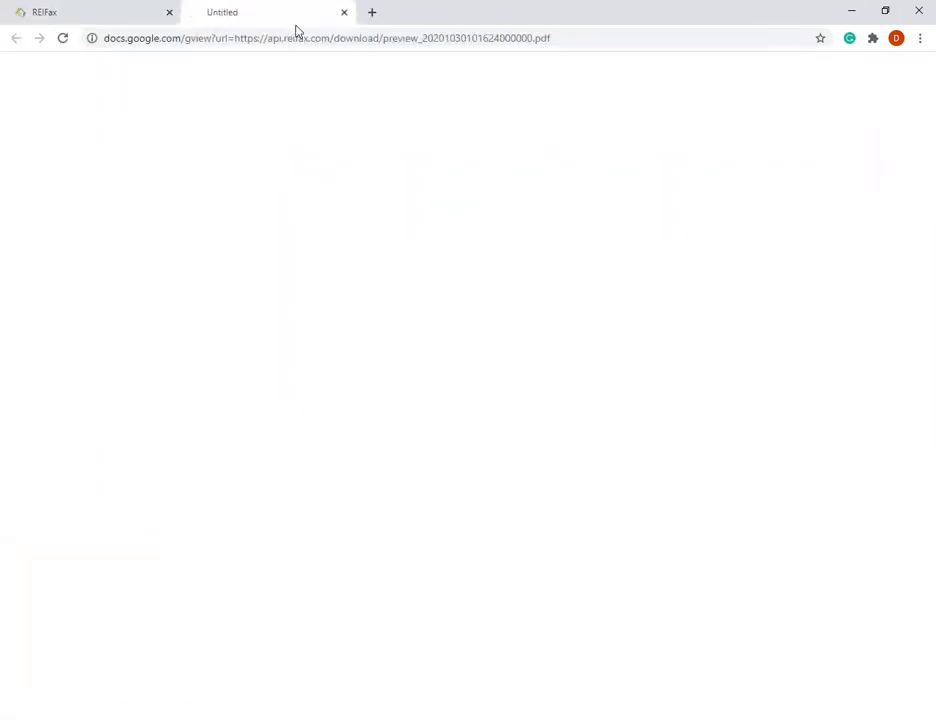
left_click(353, 40)
key("Return")
left_click(576, 35)
key("Return")
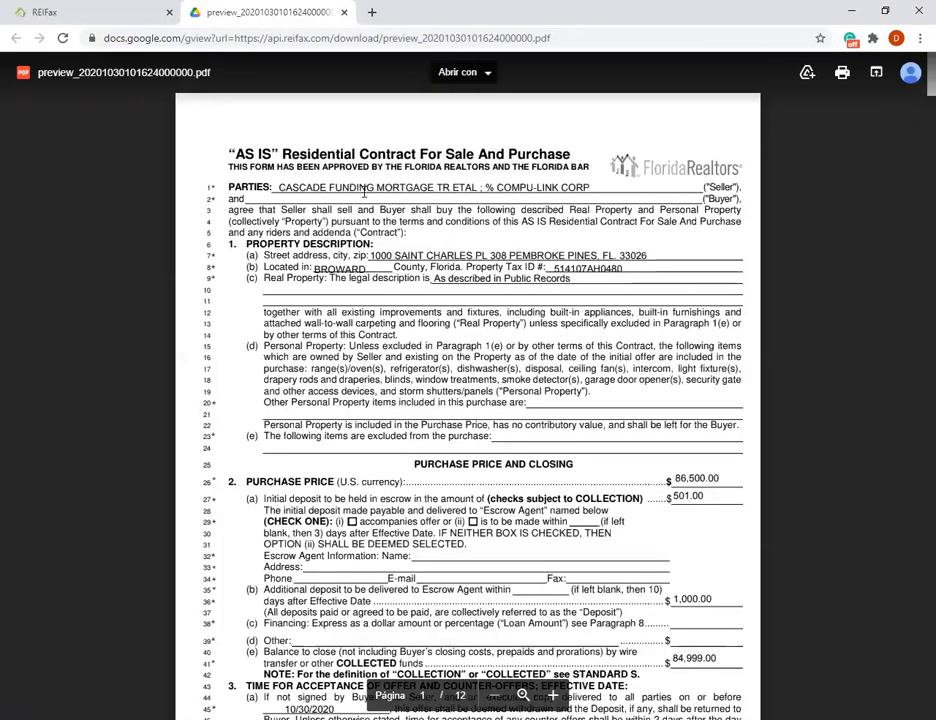
Read through the contract preview's parties, property description, purchase price, deposits, closing date and buyer's initials
scroll(715, 360, "down", 1)
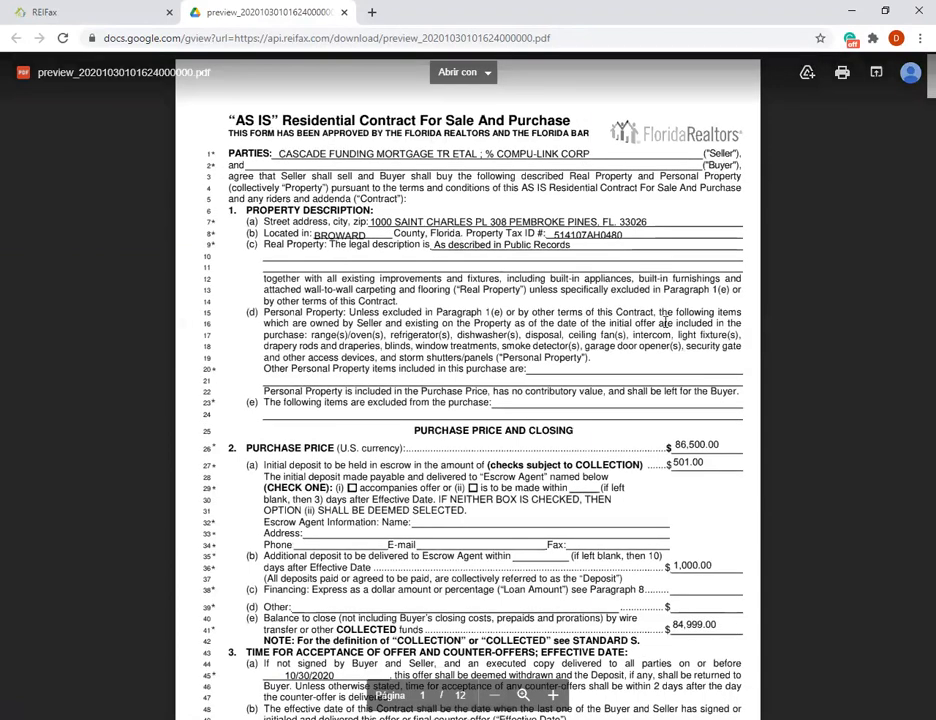
scroll(605, 214, "down", 1)
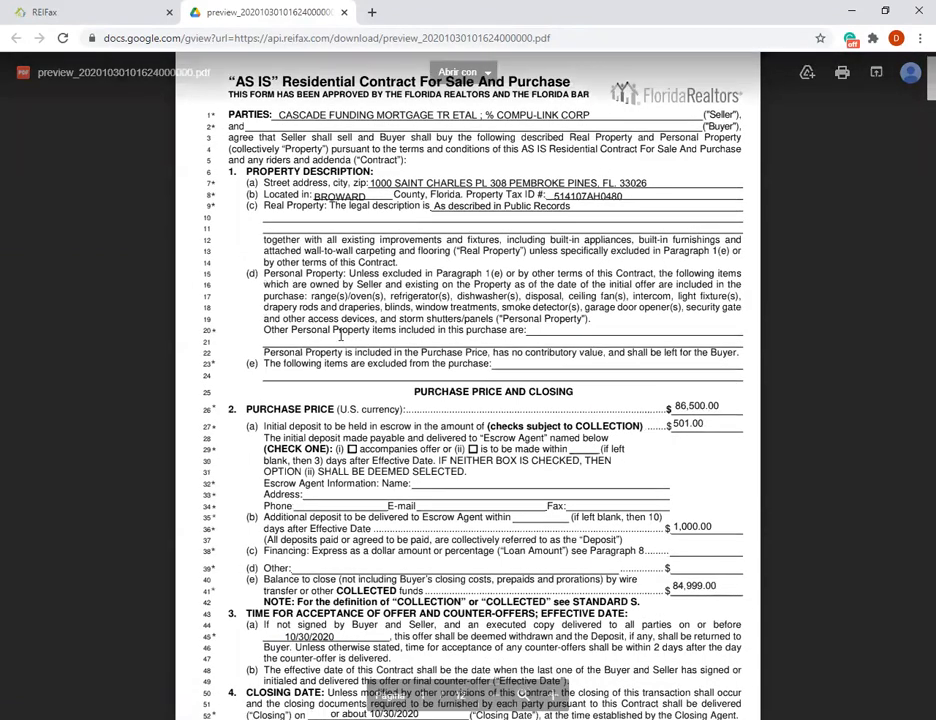
scroll(441, 306, "down", 5)
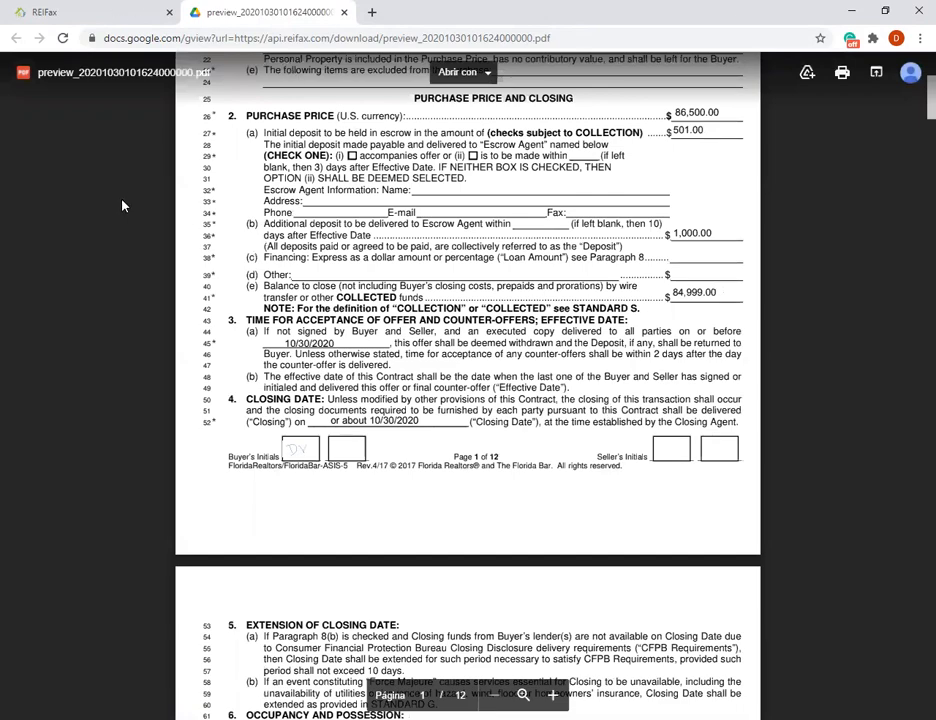
scroll(45, 192, "down", 5)
Return to the follow-up list and widen the Offer column to show the full offer amounts
key("ctrl+Tab")
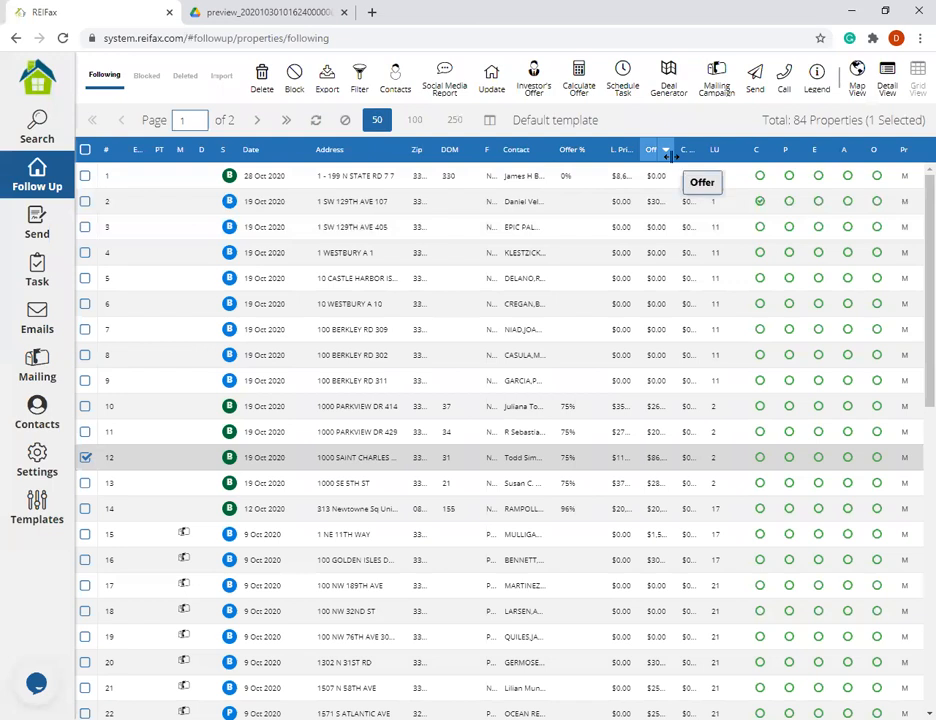
left_click_drag(675, 151, 829, 151)
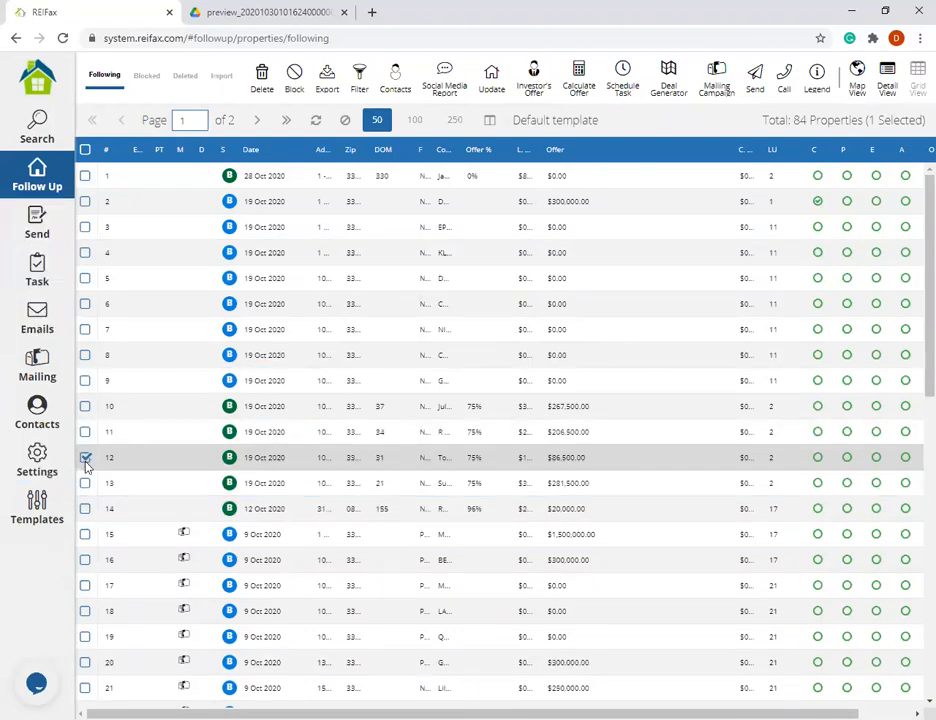
Clear the twelfth property's selection and select the sixth property in the follow-up list
left_click(85, 459)
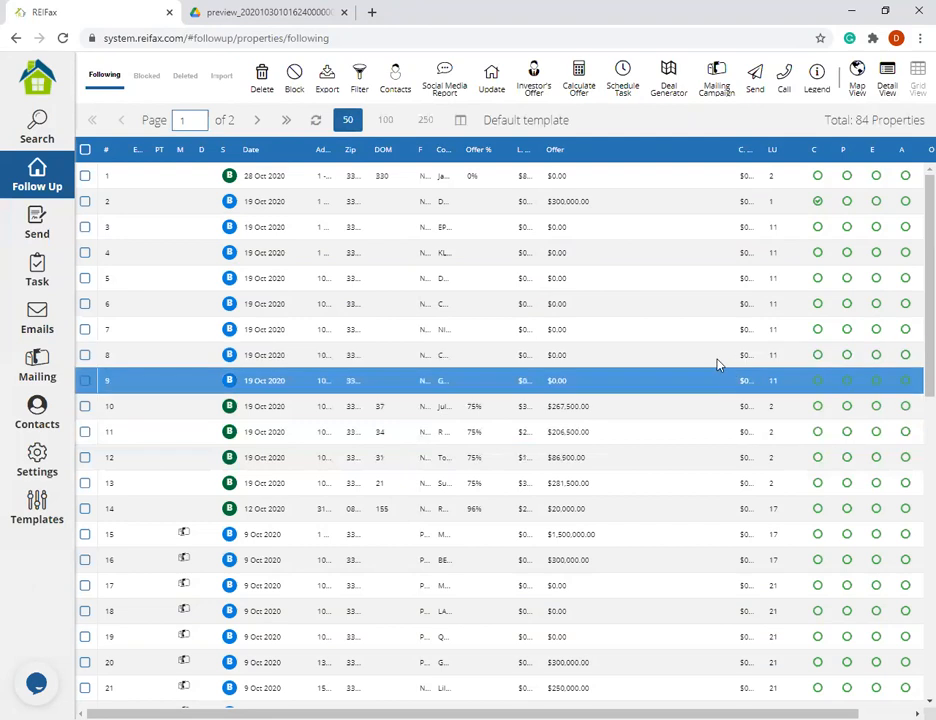
left_click(85, 303)
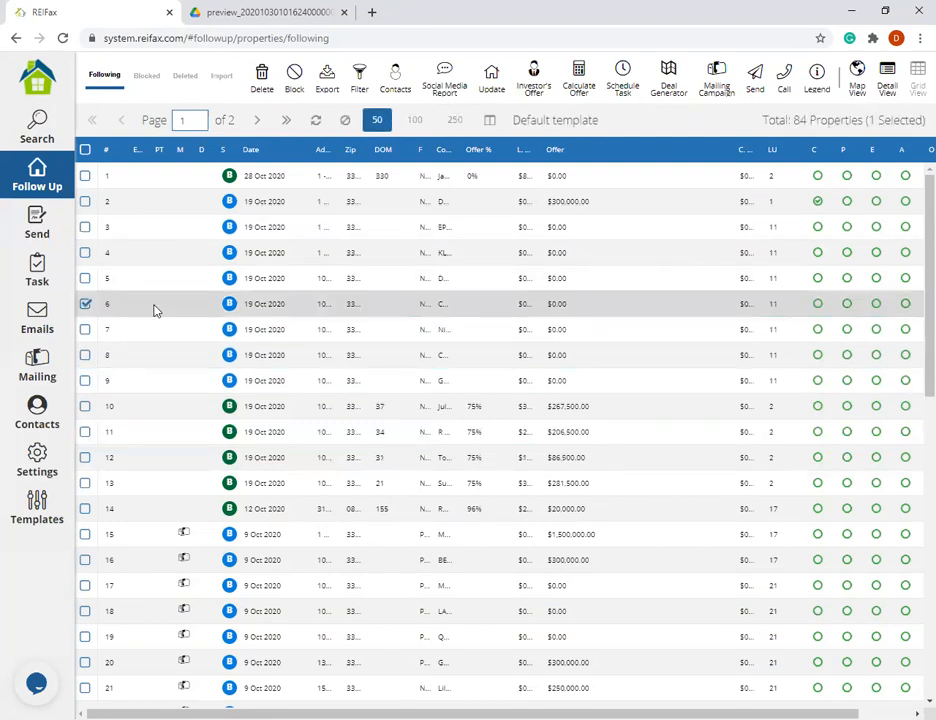
Start sending documents for the sixth property, set its missing offer price to 200000 and continue to the document form
left_click(757, 80)
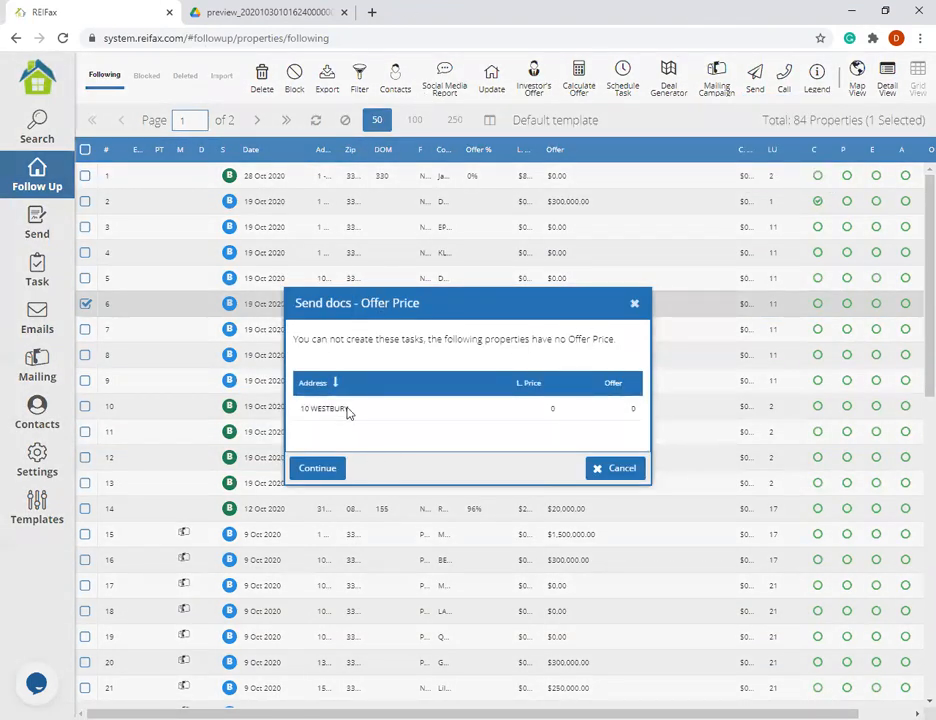
left_click(633, 411)
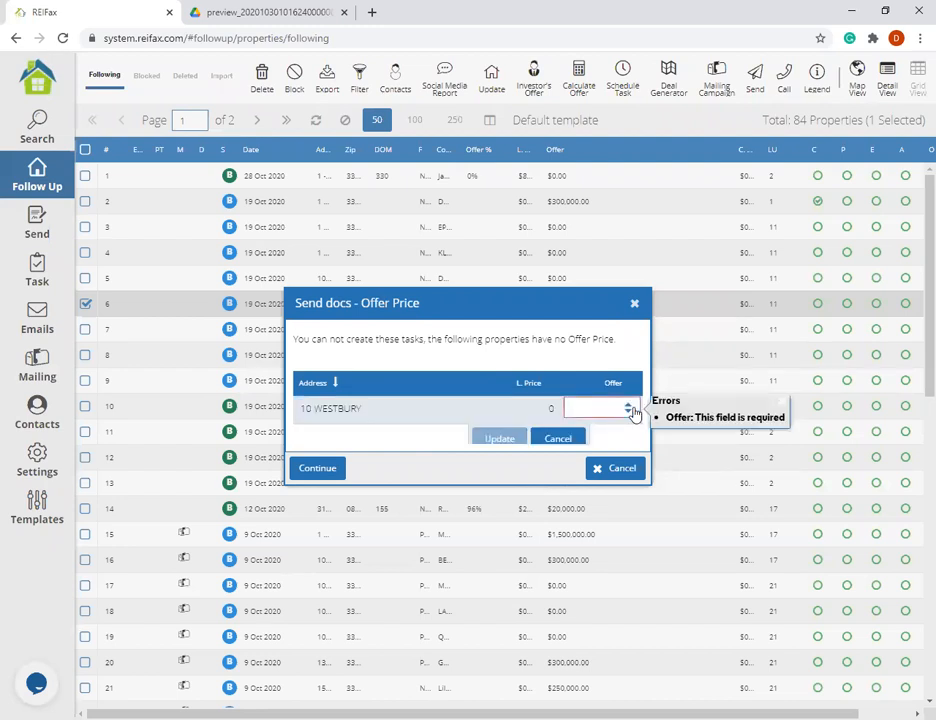
type("200000")
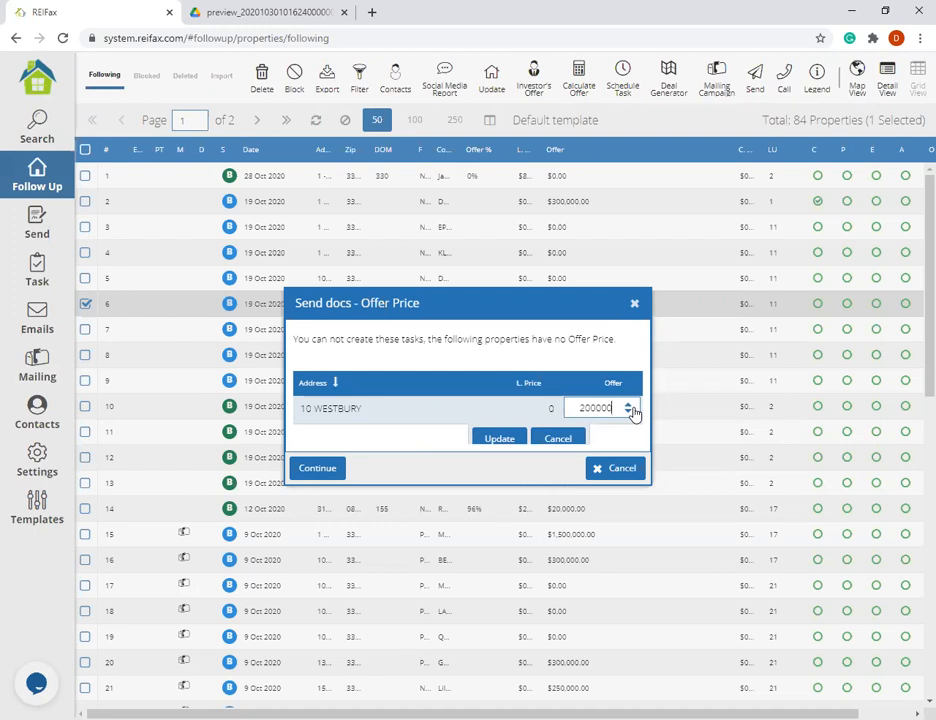
left_click(512, 442)
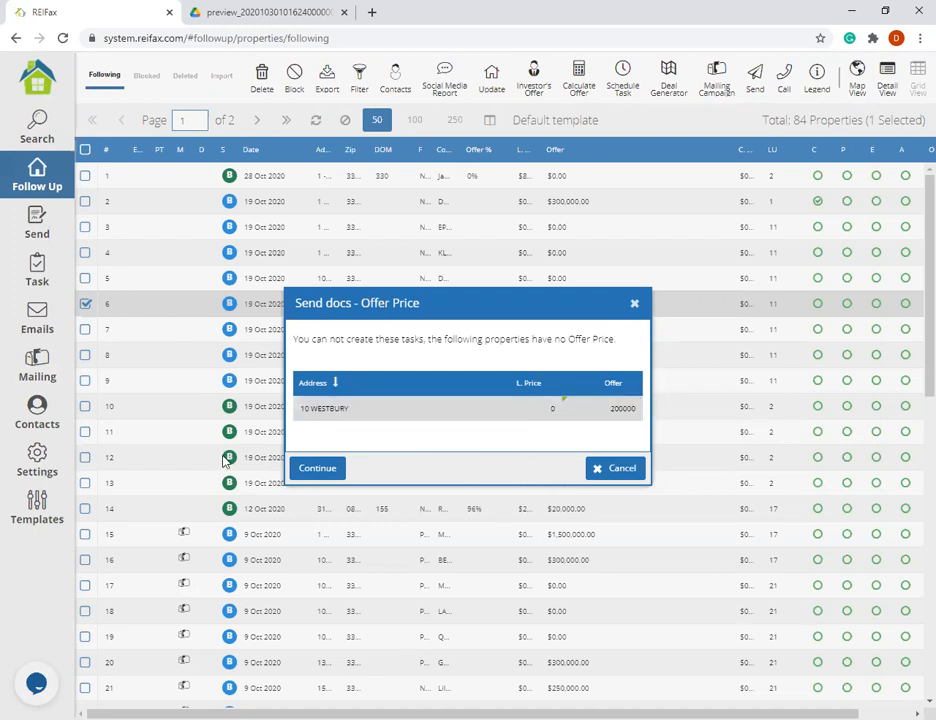
left_click(322, 468)
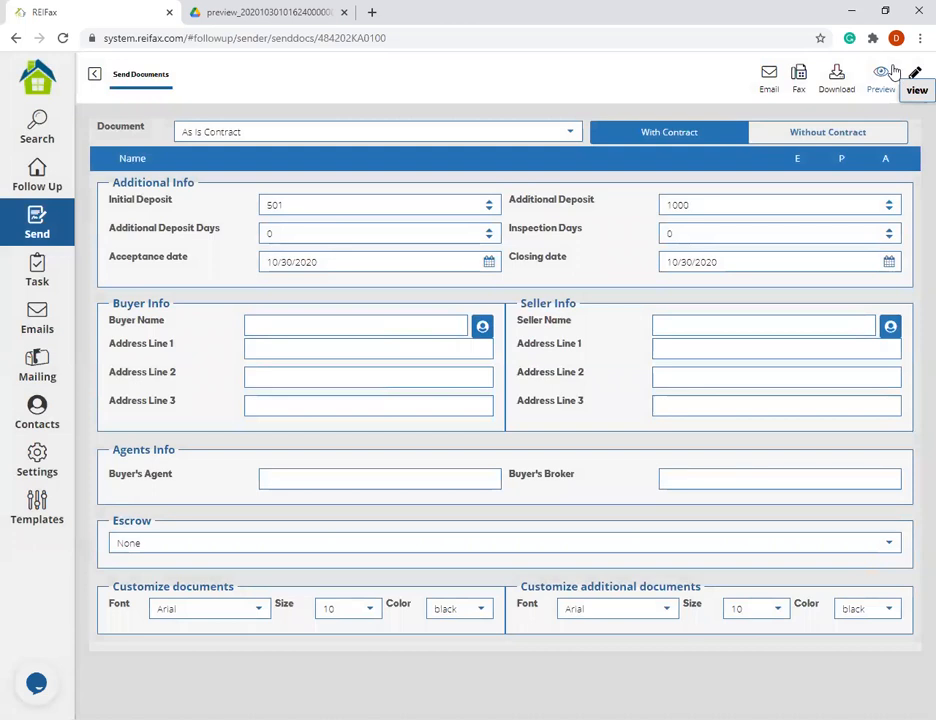
left_click(766, 76)
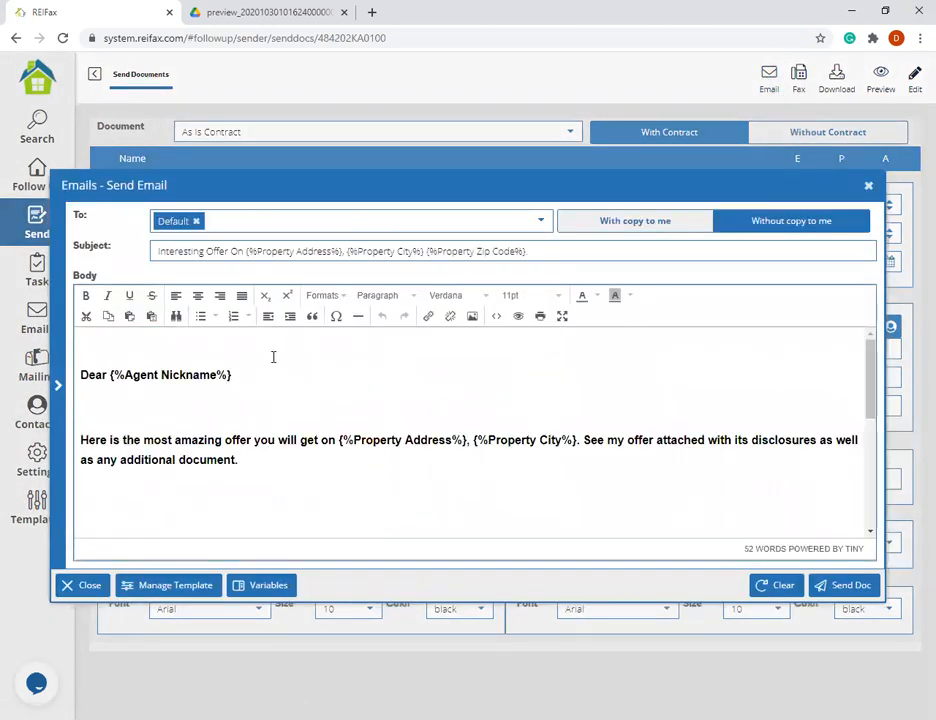
scroll(273, 357, "down", 6)
scroll(703, 405, "up", 2)
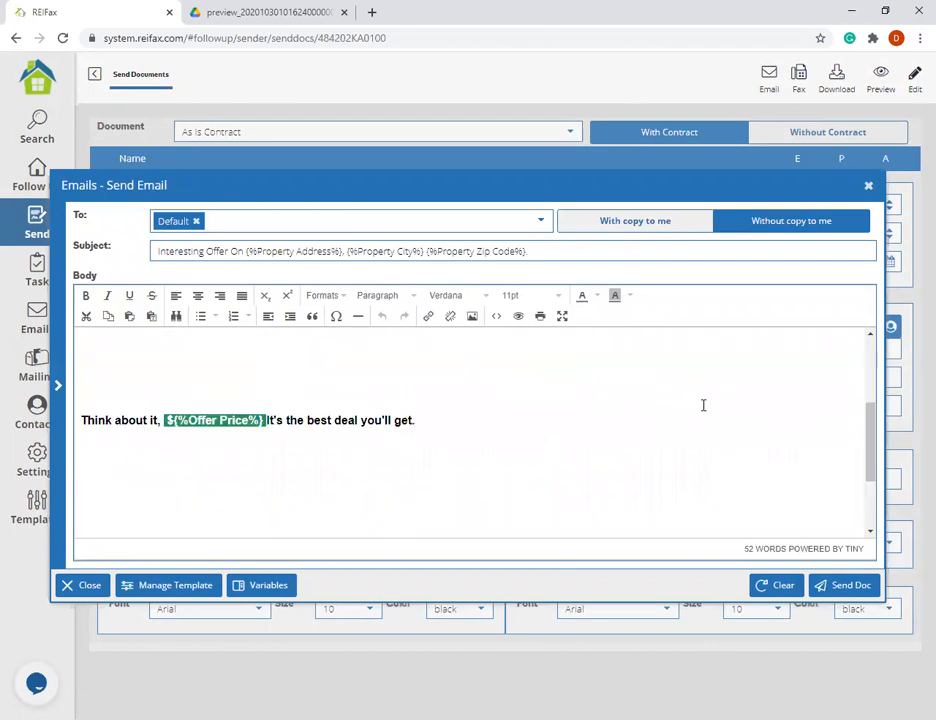
scroll(703, 405, "up", 4)
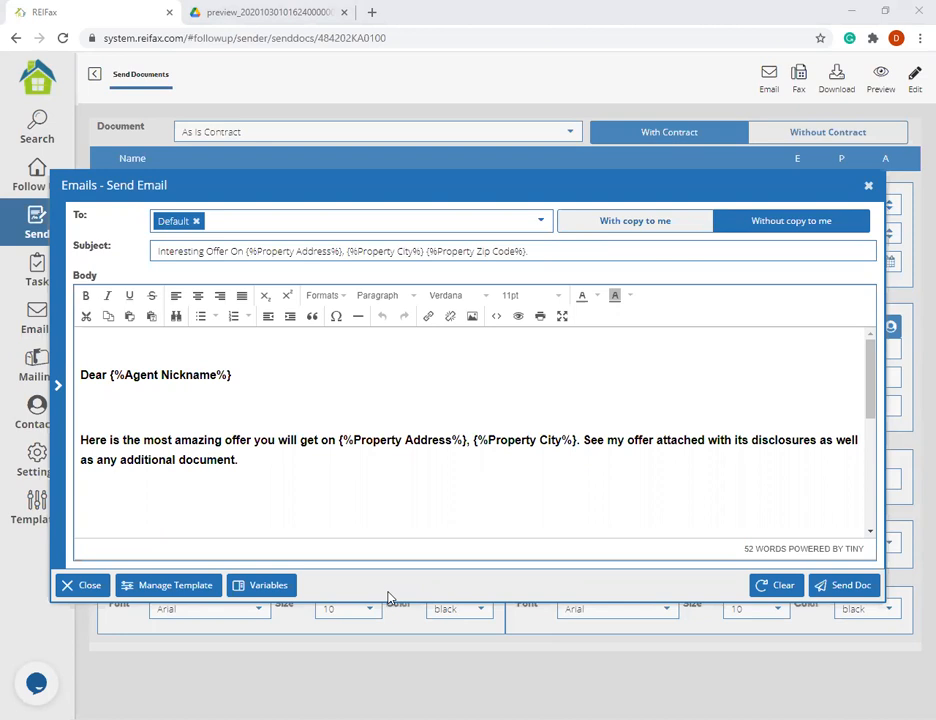
left_click(476, 455)
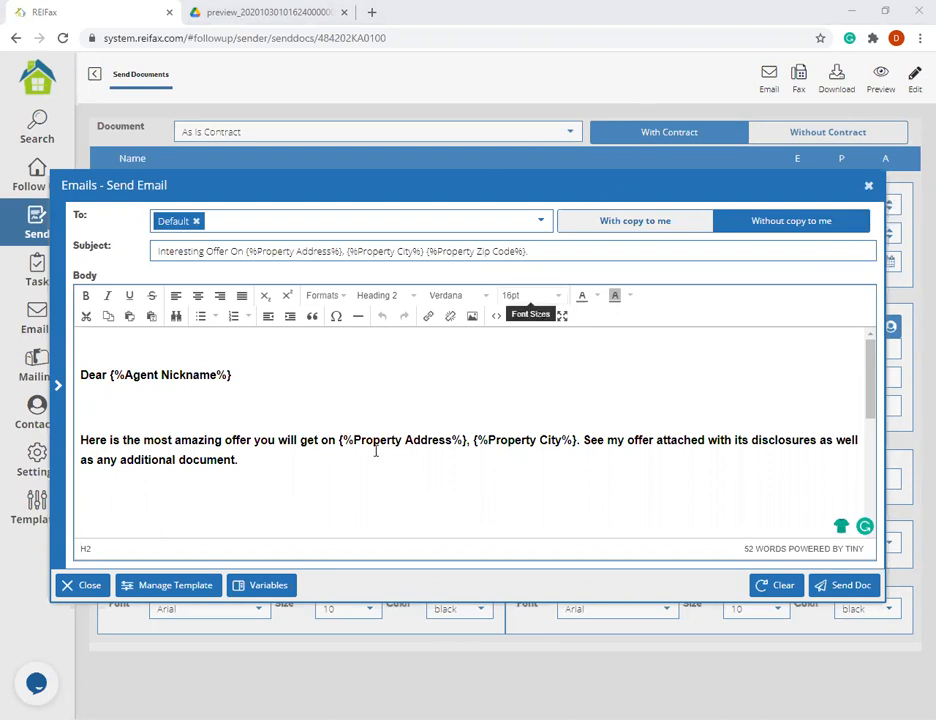
left_click(869, 187)
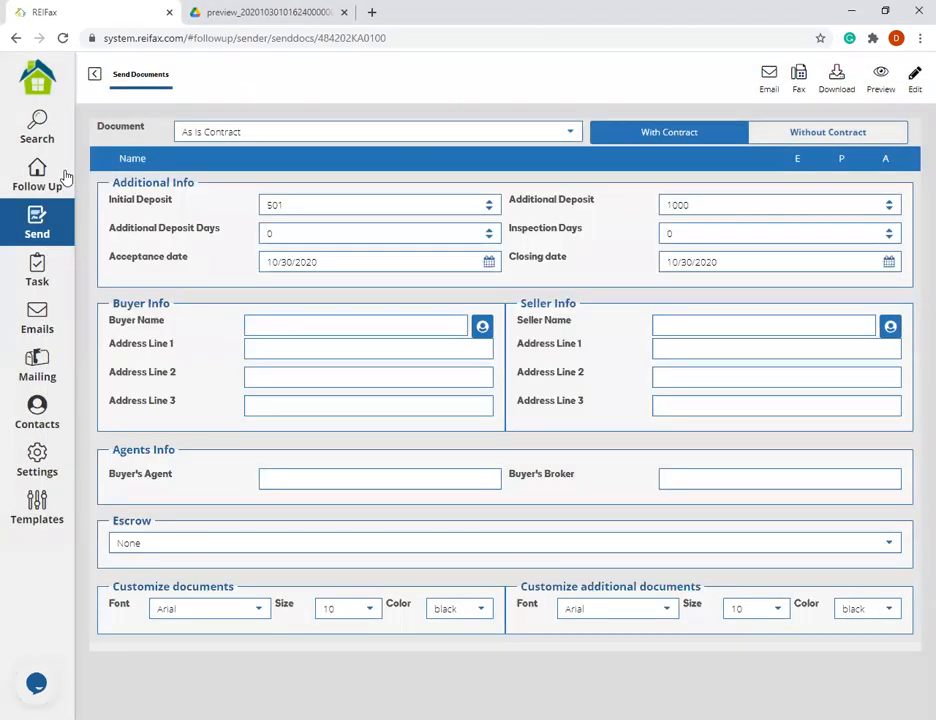
Return to the follow-up list and compare the contact details of the sixth property's main and second owner contacts
left_click(60, 177)
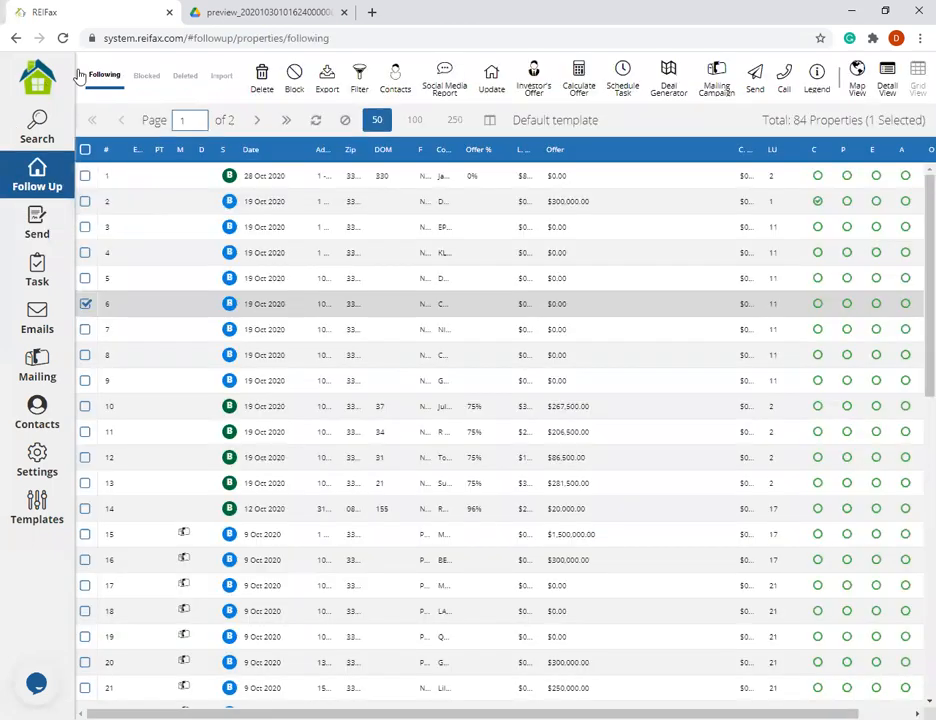
right_click(308, 311)
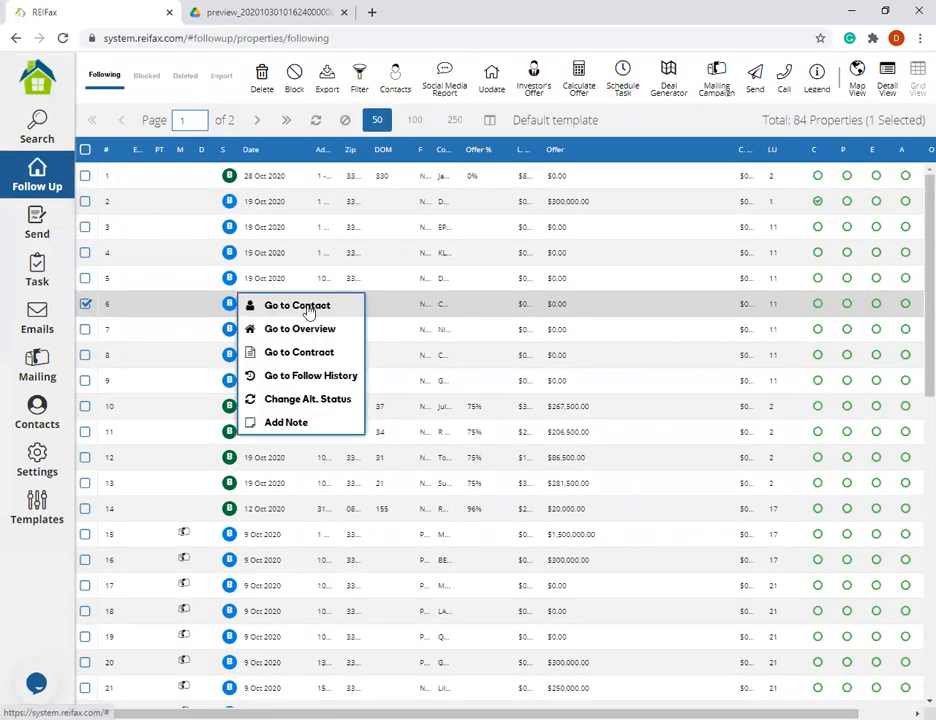
left_click(297, 306)
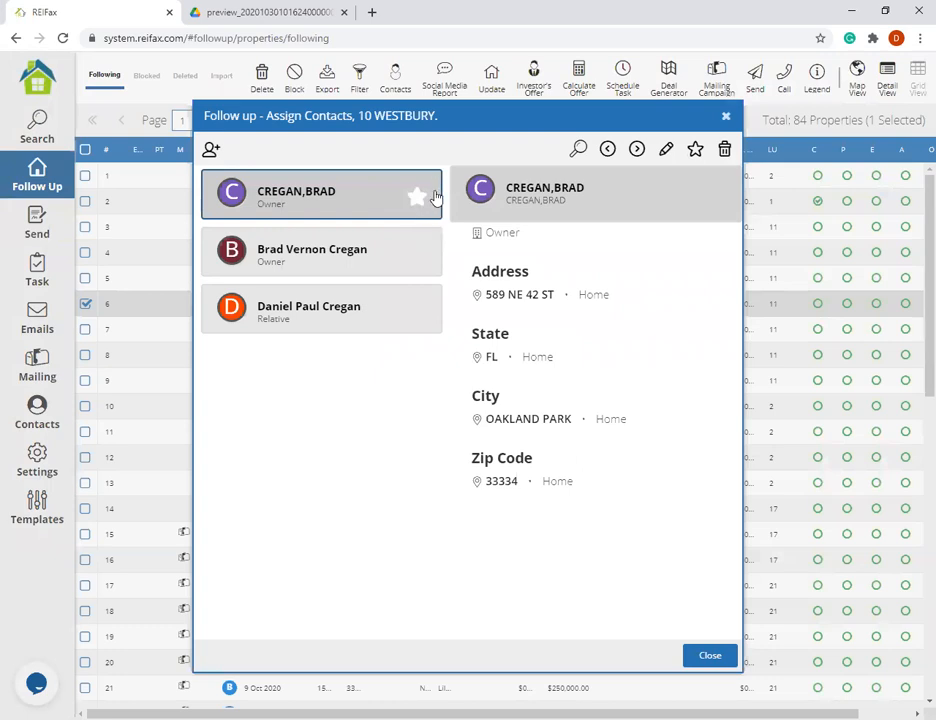
left_click(430, 198)
left_click(395, 252)
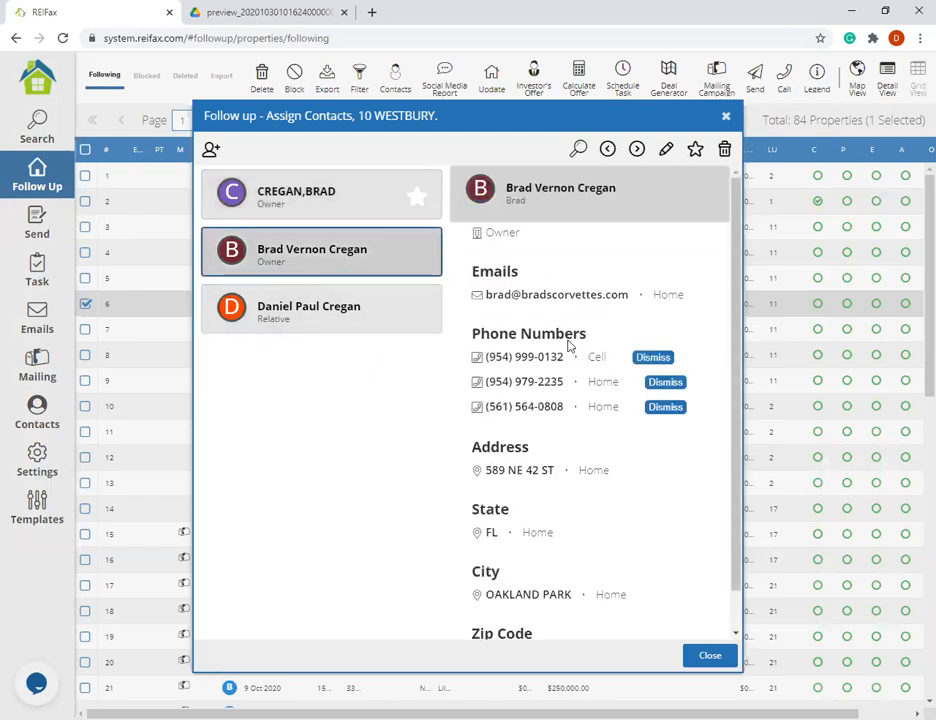
left_click(265, 207)
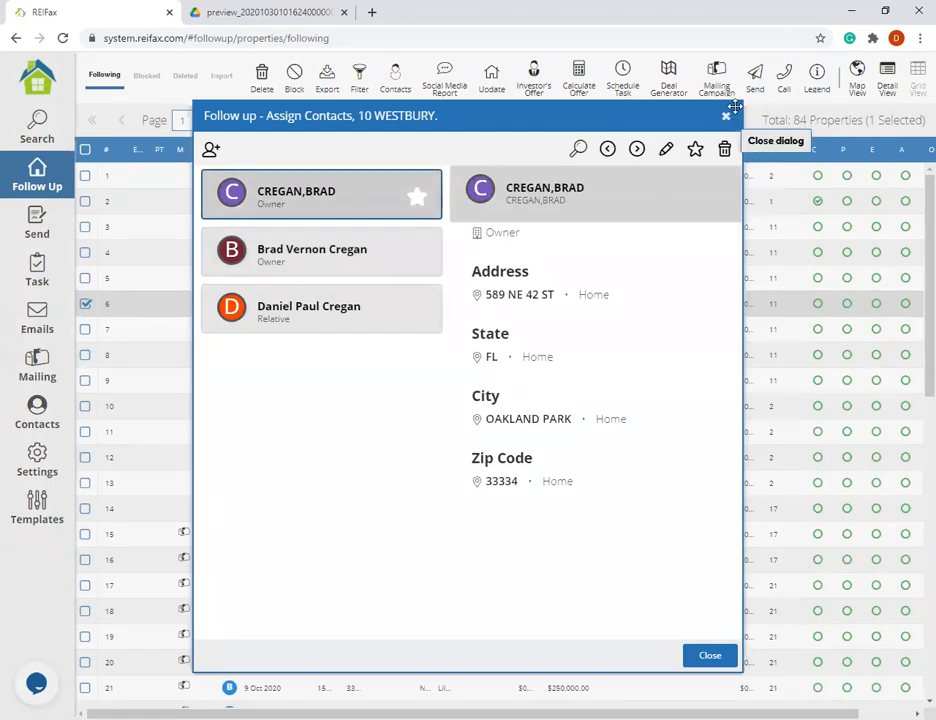
left_click(797, 137)
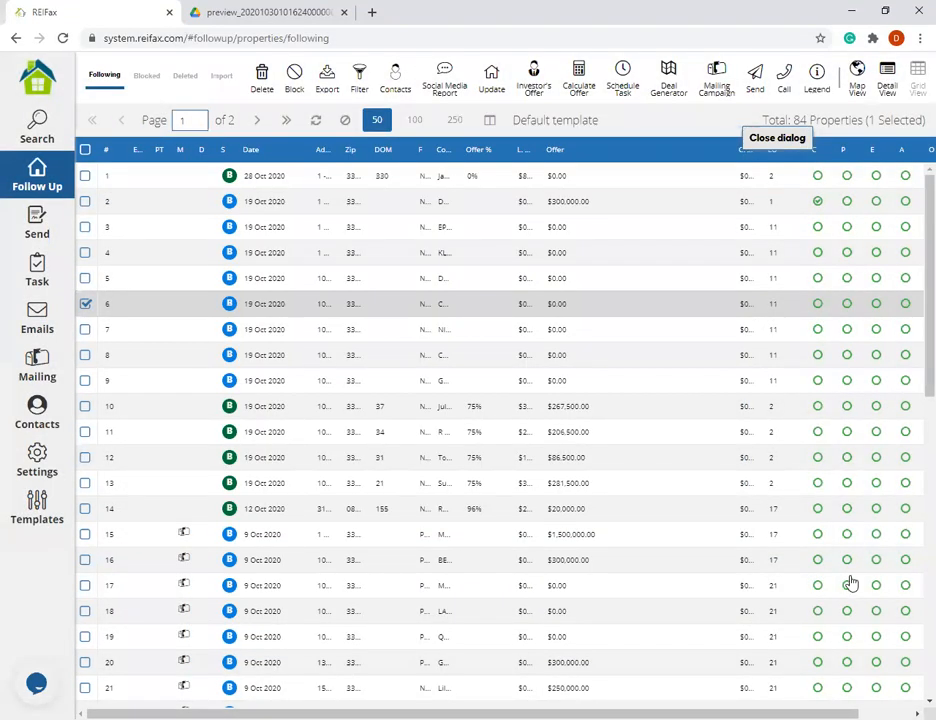
Try to send the template SMS and the Interesting Offer email to the sixth property's default contact
left_click(851, 576)
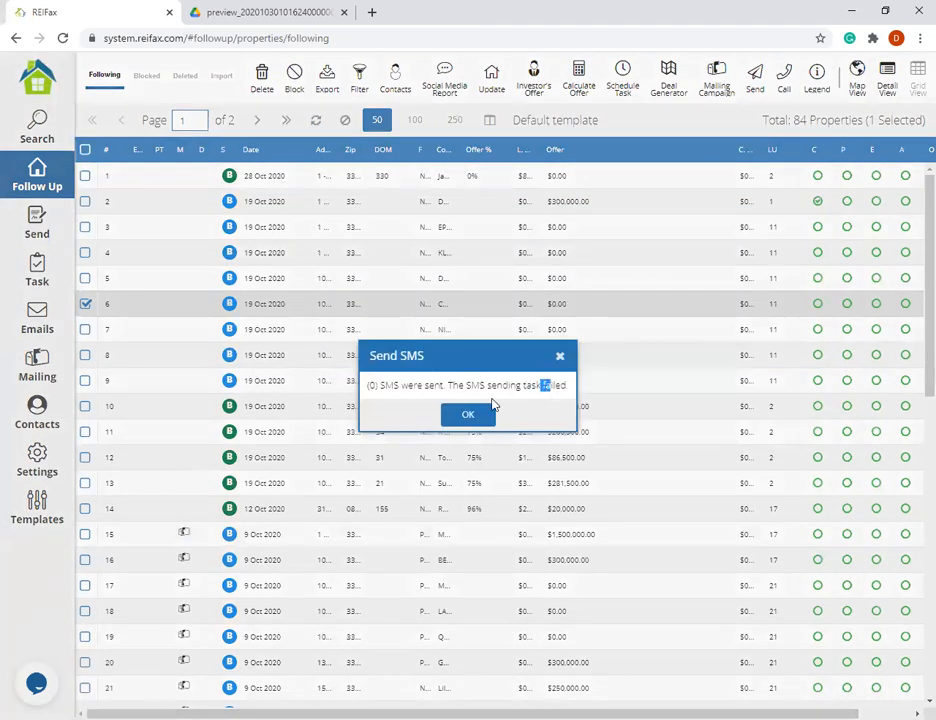
left_click_drag(379, 387, 565, 388)
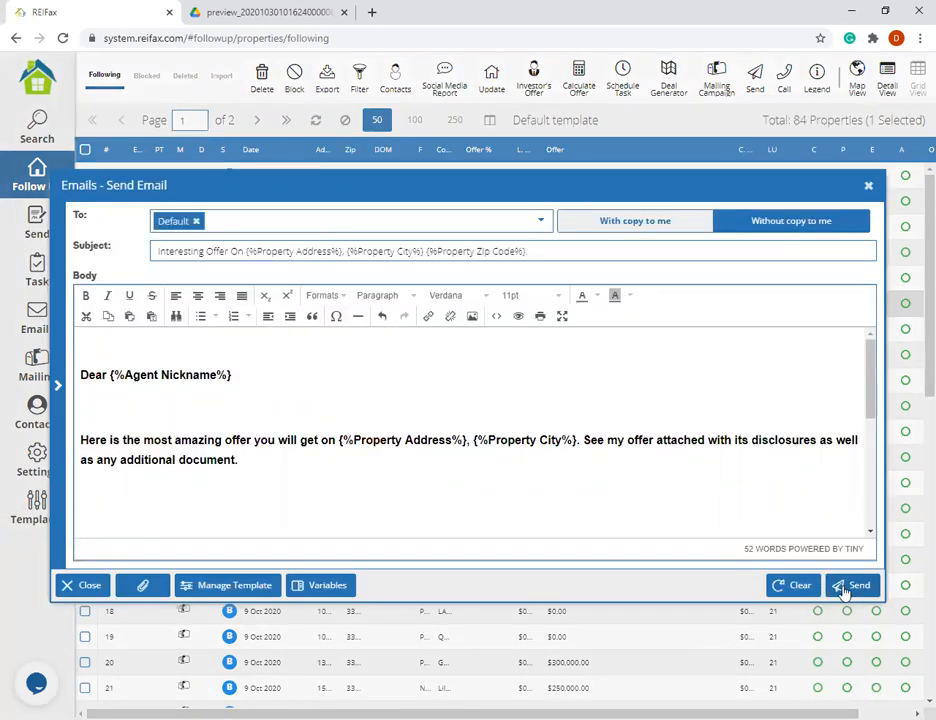
left_click(843, 588)
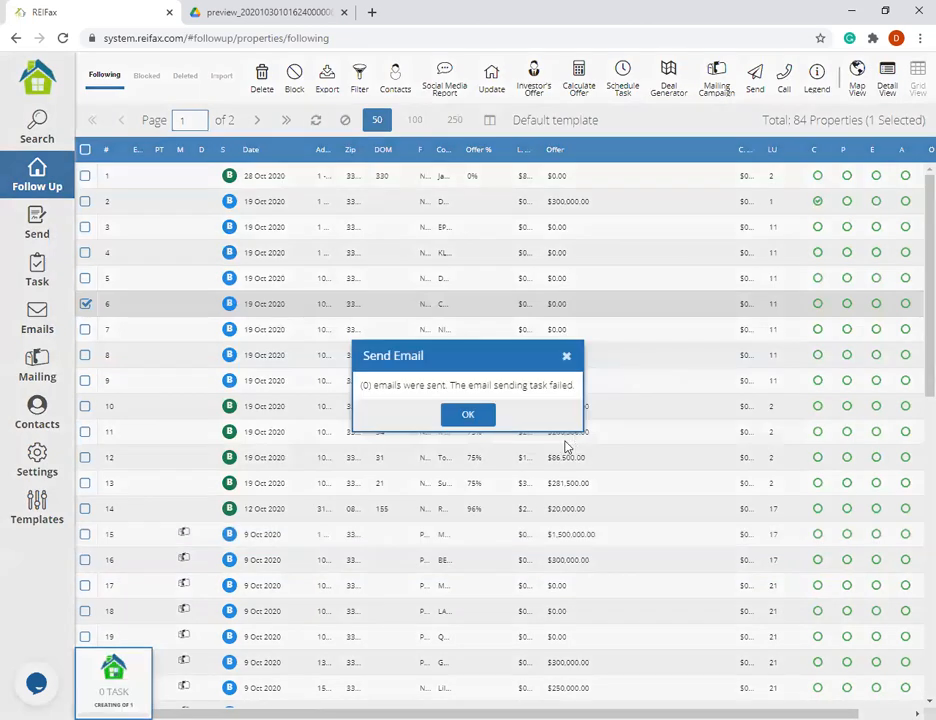
left_click(468, 414)
Reopen the sixth property's contacts and inspect the second owner's phone numbers and email address
right_click(200, 300)
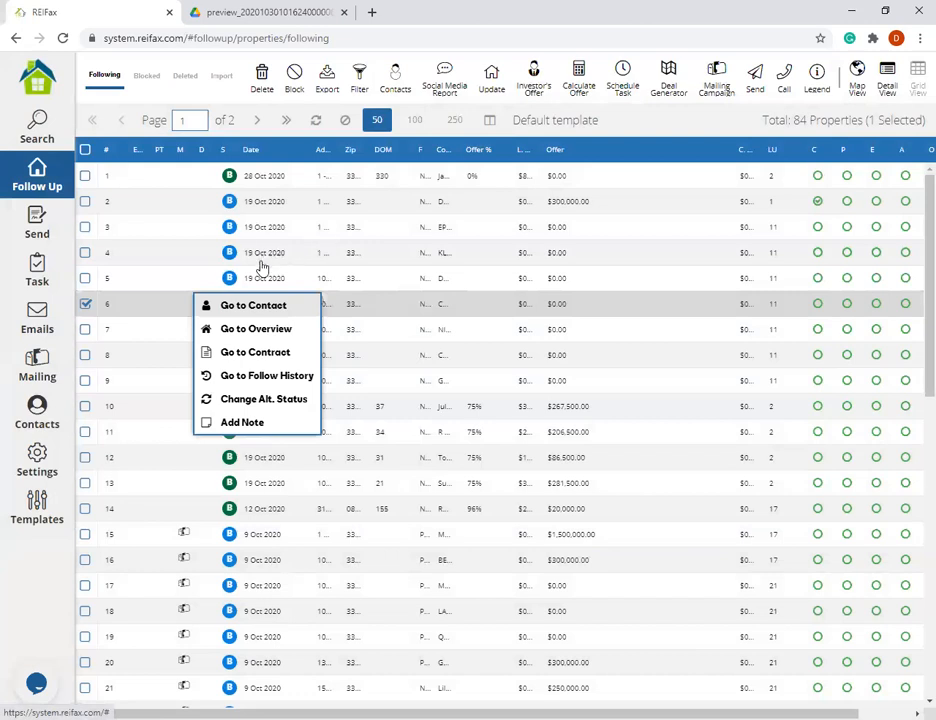
left_click(253, 305)
left_click_drag(590, 362, 547, 359)
left_click_drag(483, 295, 697, 298)
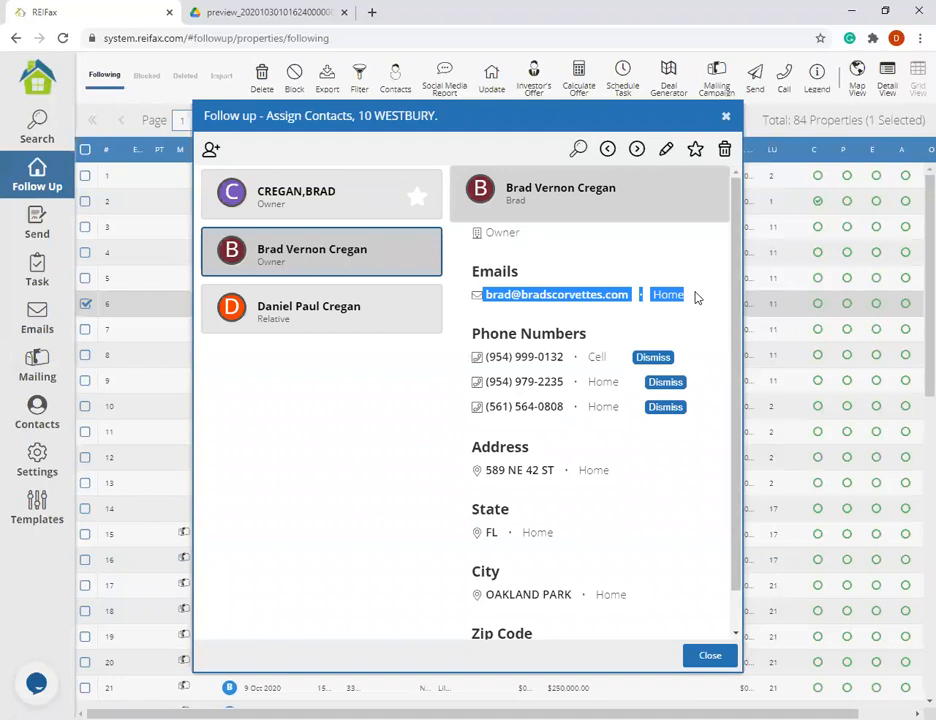
Find the agent's contact by full name, assign it to the sixth property and mark it as the main contact
left_click(213, 150)
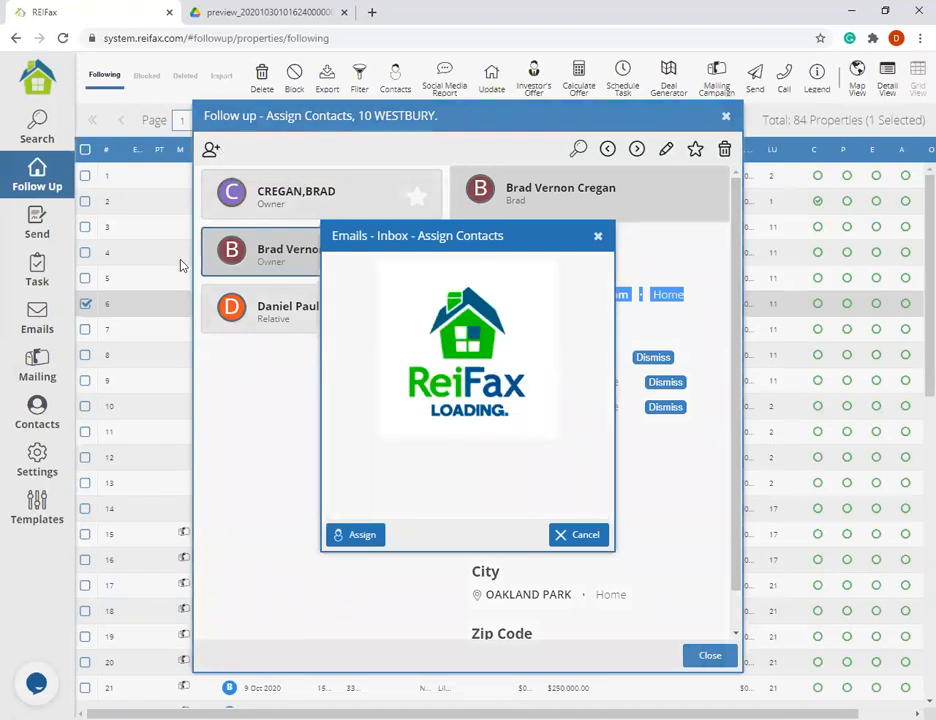
left_click(371, 333)
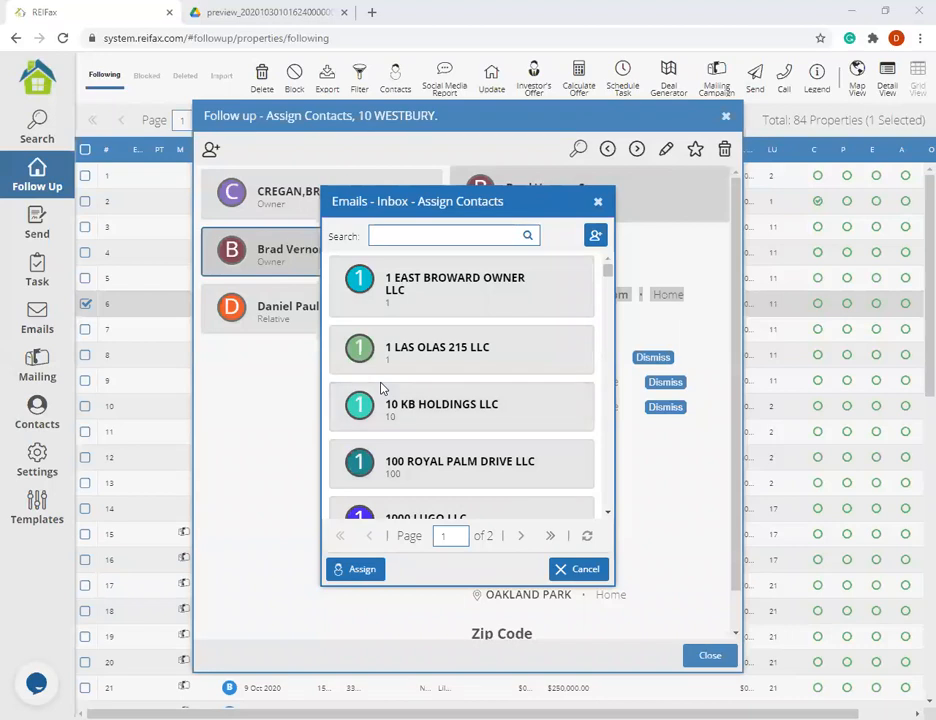
left_click(413, 228)
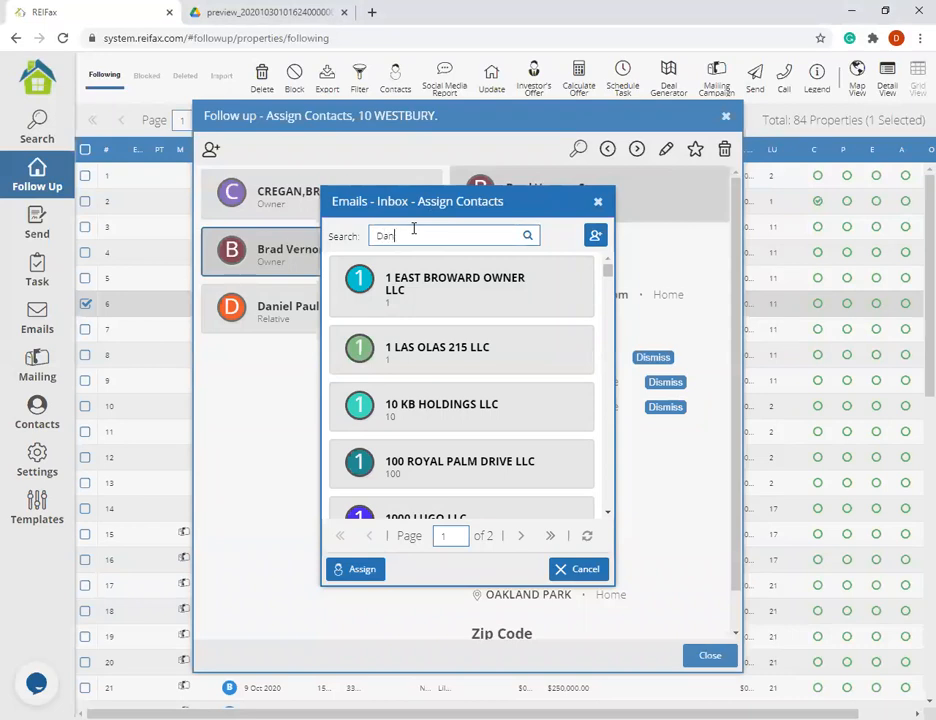
left_click(529, 237)
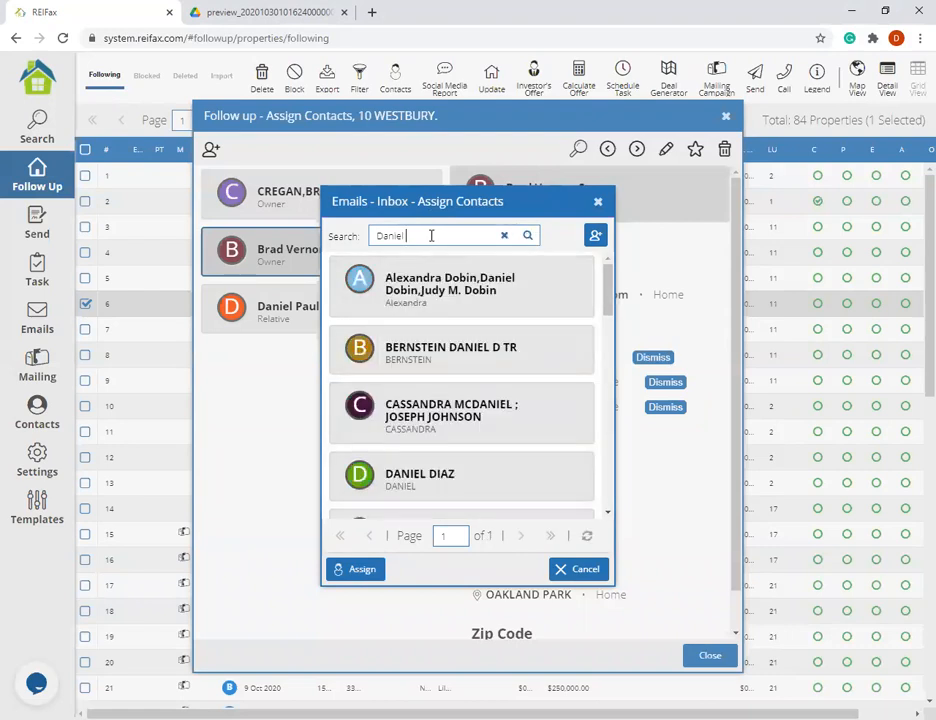
type("o")
left_click(533, 238)
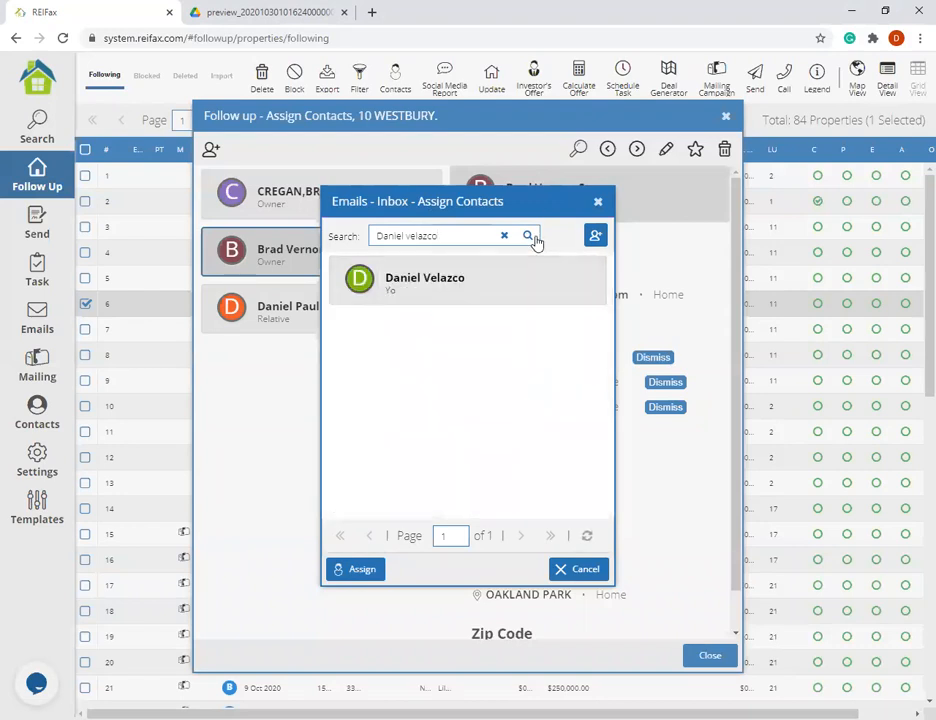
left_click(428, 292)
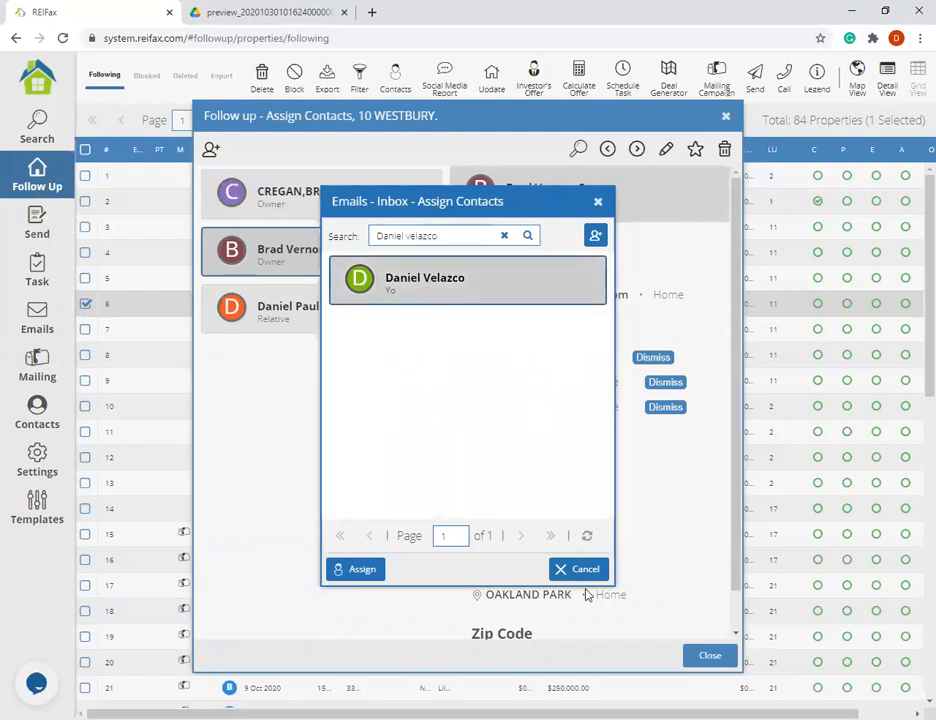
left_click(355, 569)
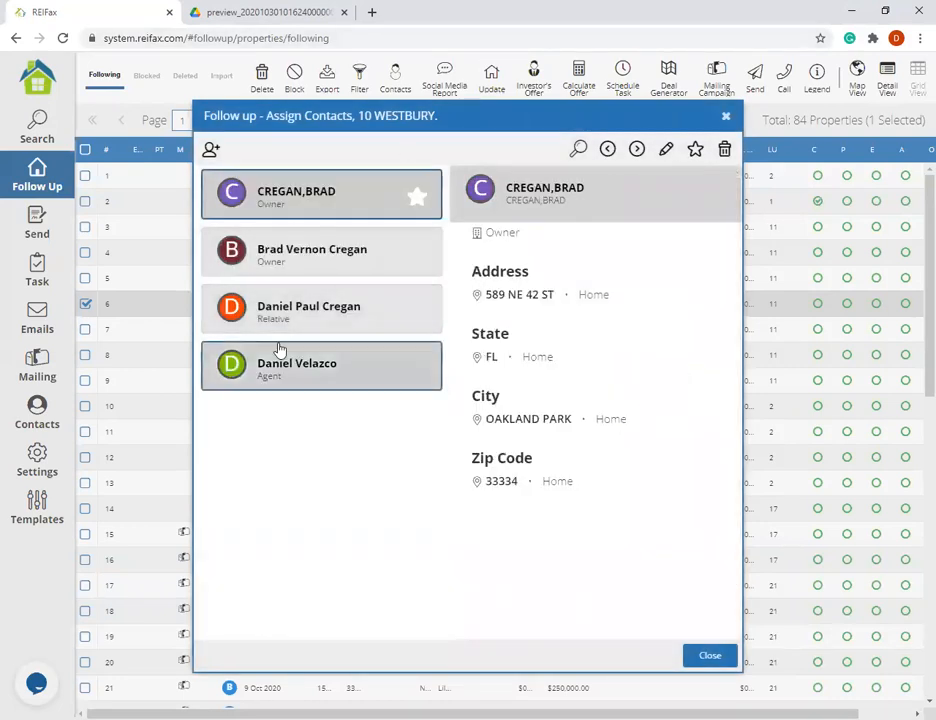
left_click(286, 362)
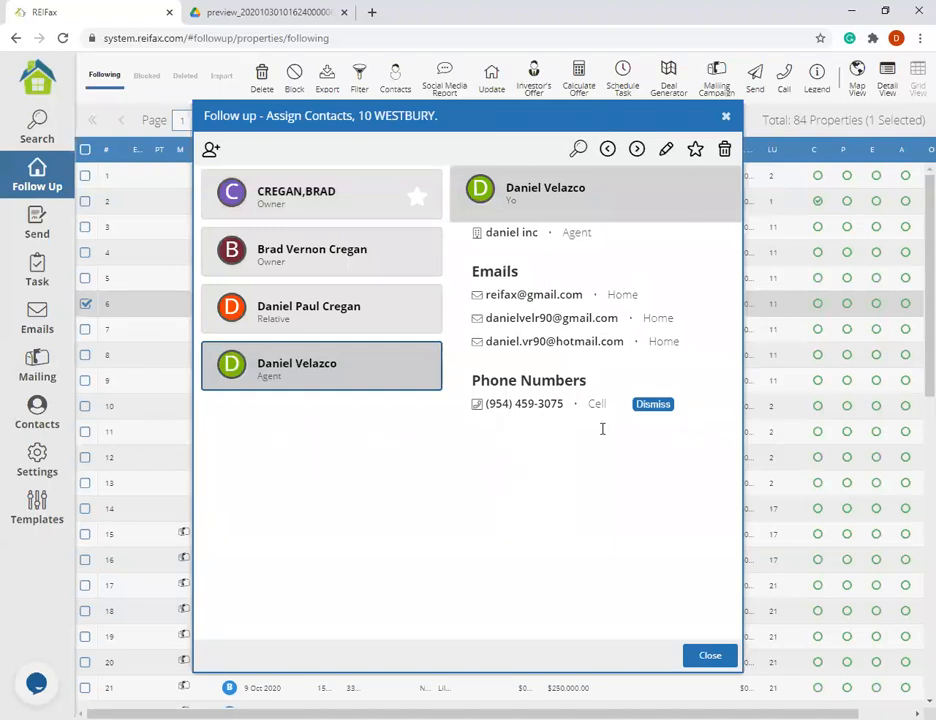
left_click(695, 150)
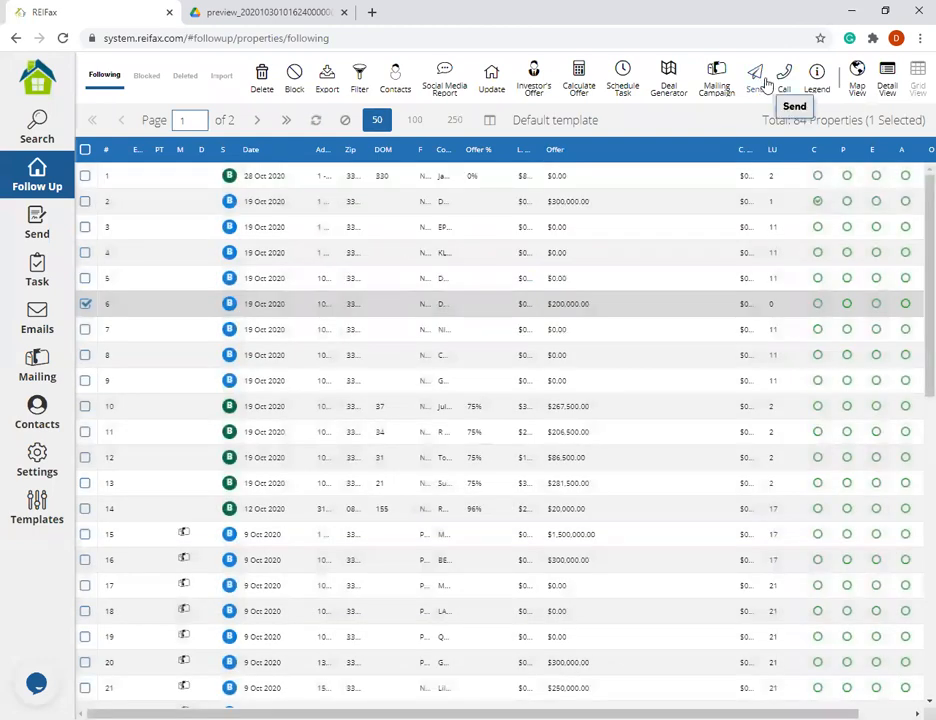
Send the offer email to the sixth property's main contact
left_click(755, 75)
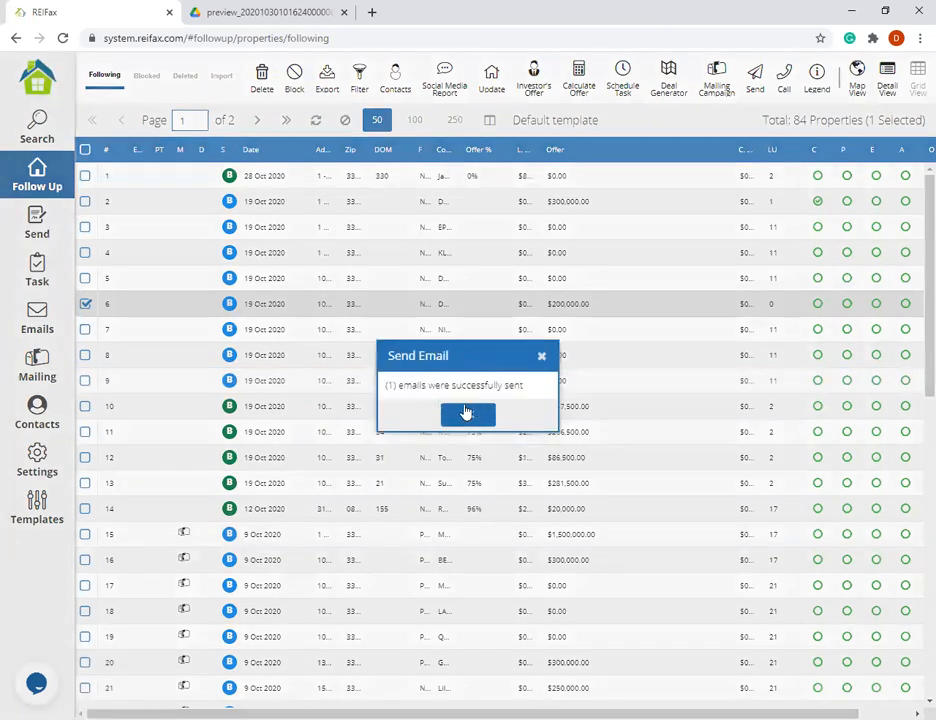
left_click(468, 412)
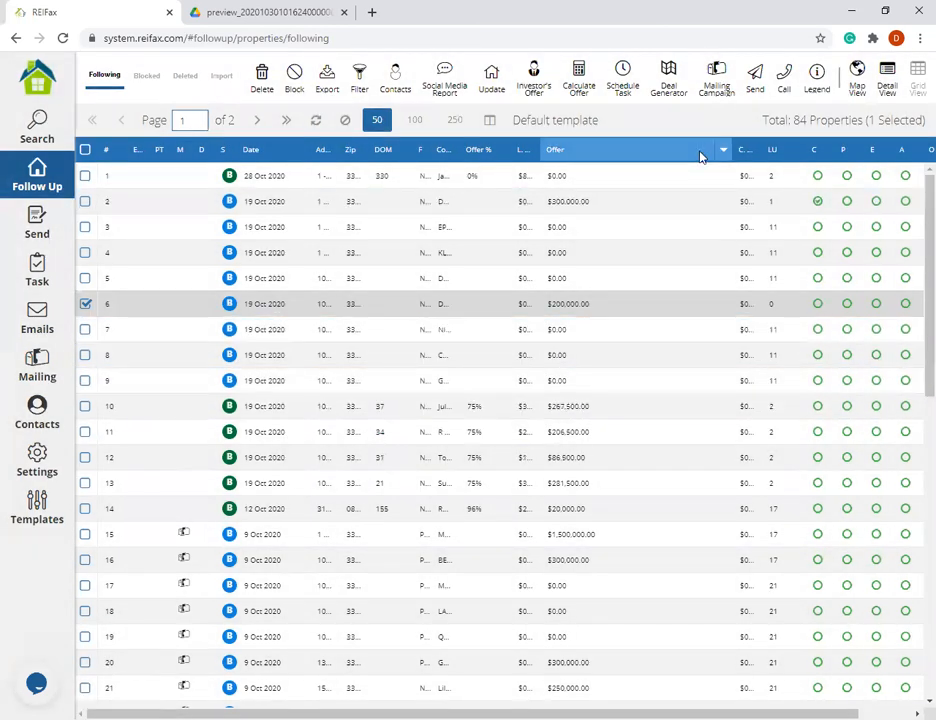
Start an automatic scheduled task for the sixth property with Send DOC as its task type
left_click(752, 82)
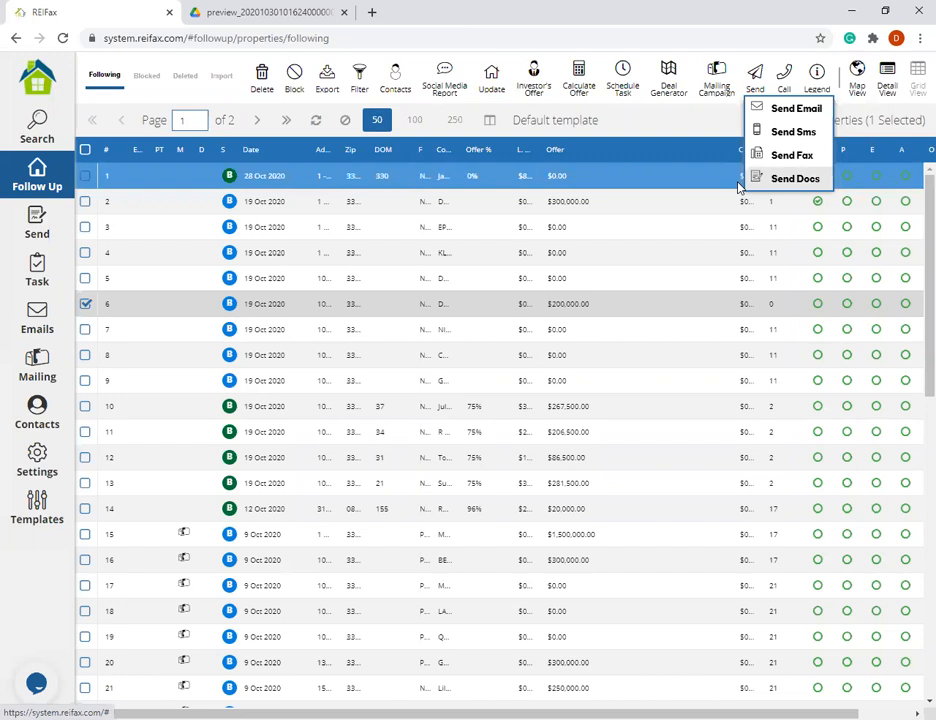
left_click(672, 125)
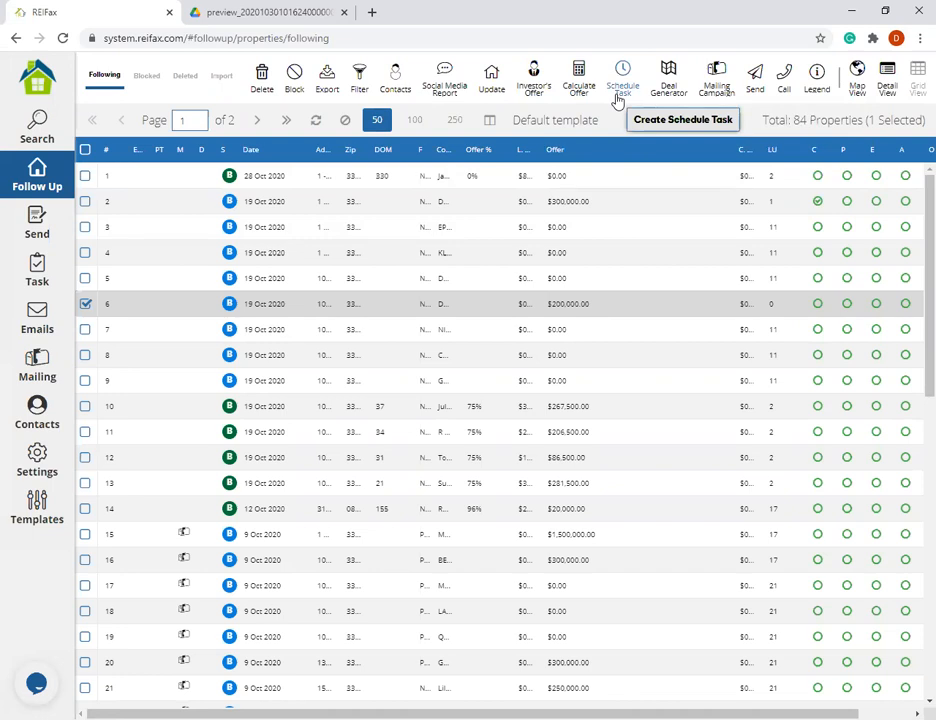
left_click(621, 85)
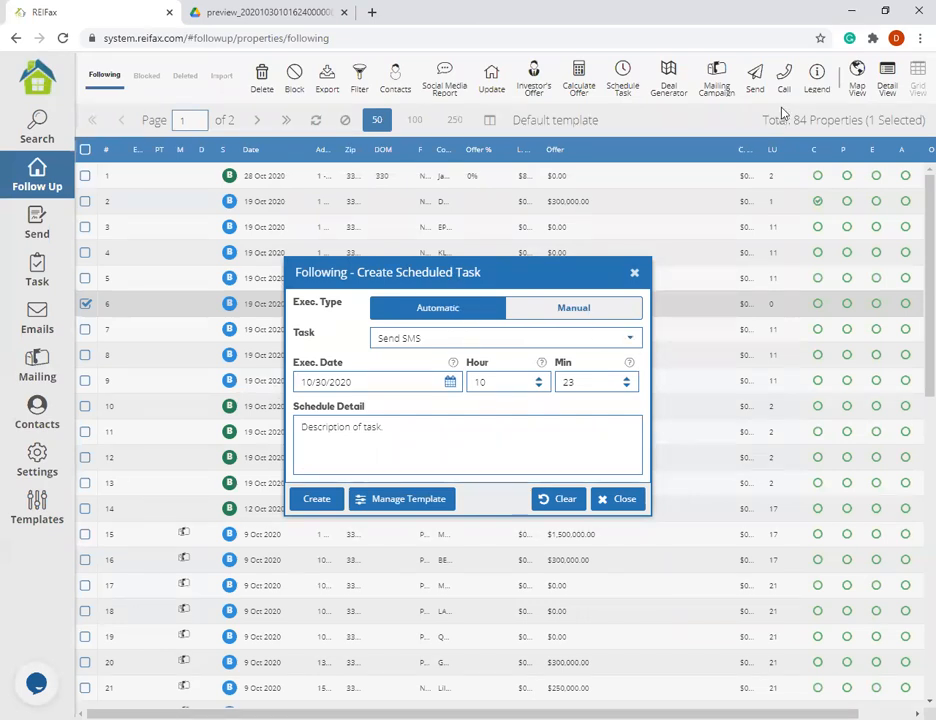
left_click(631, 342)
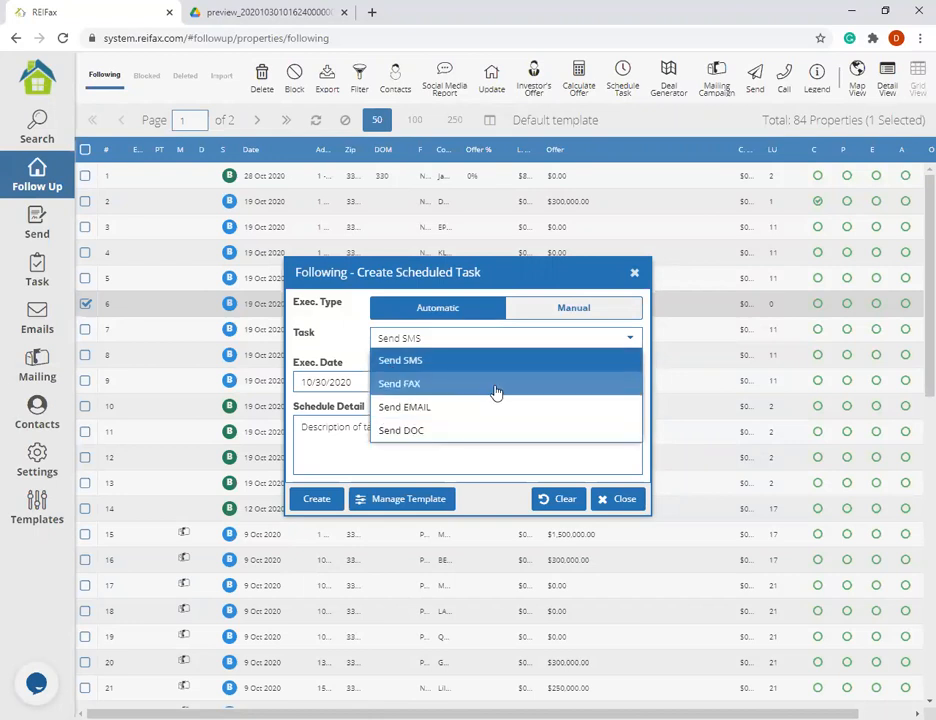
left_click(415, 440)
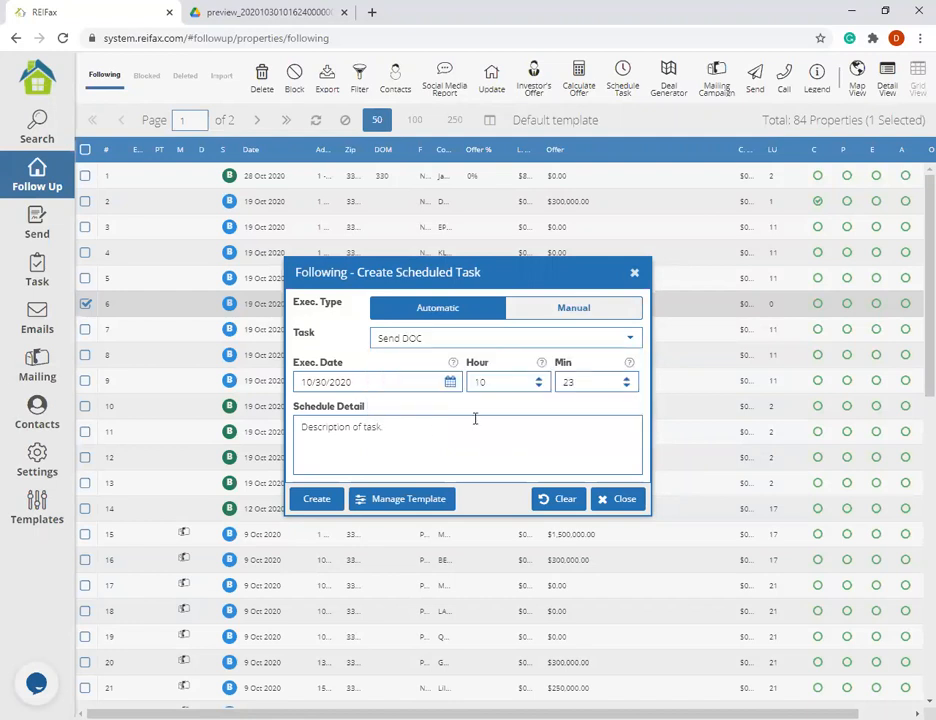
Set the document task's execution date to 11/02/2020 and its time to 10:00
left_click(436, 384)
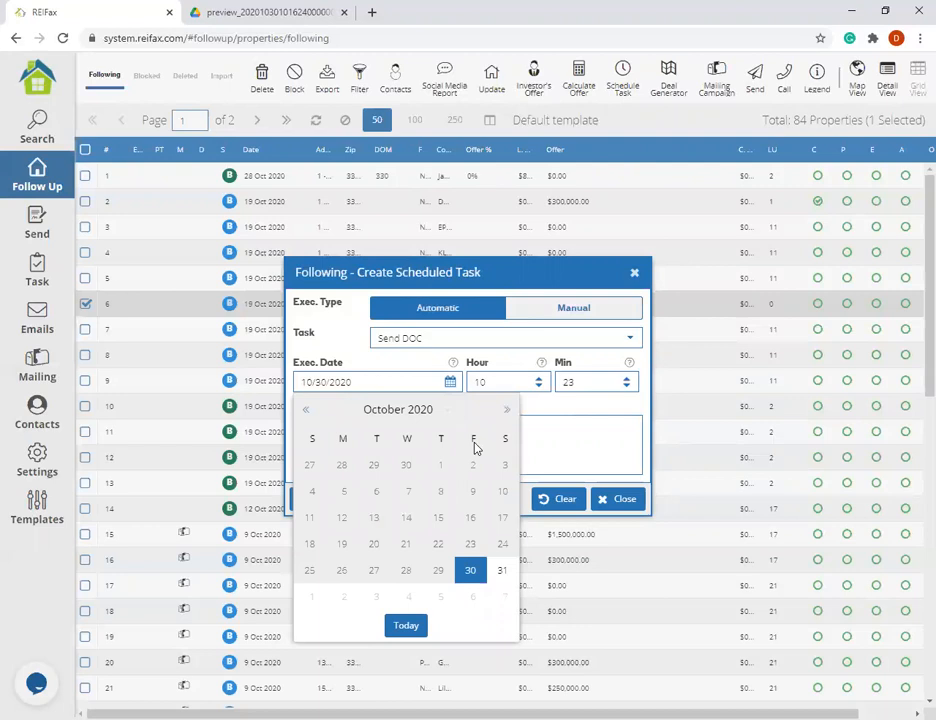
left_click(507, 412)
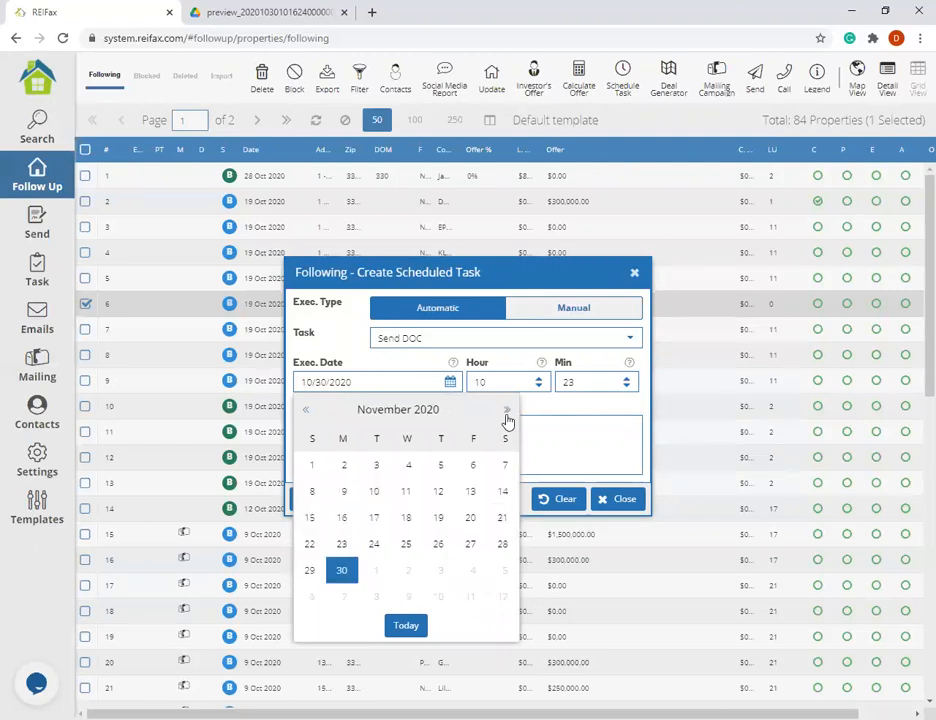
left_click(345, 467)
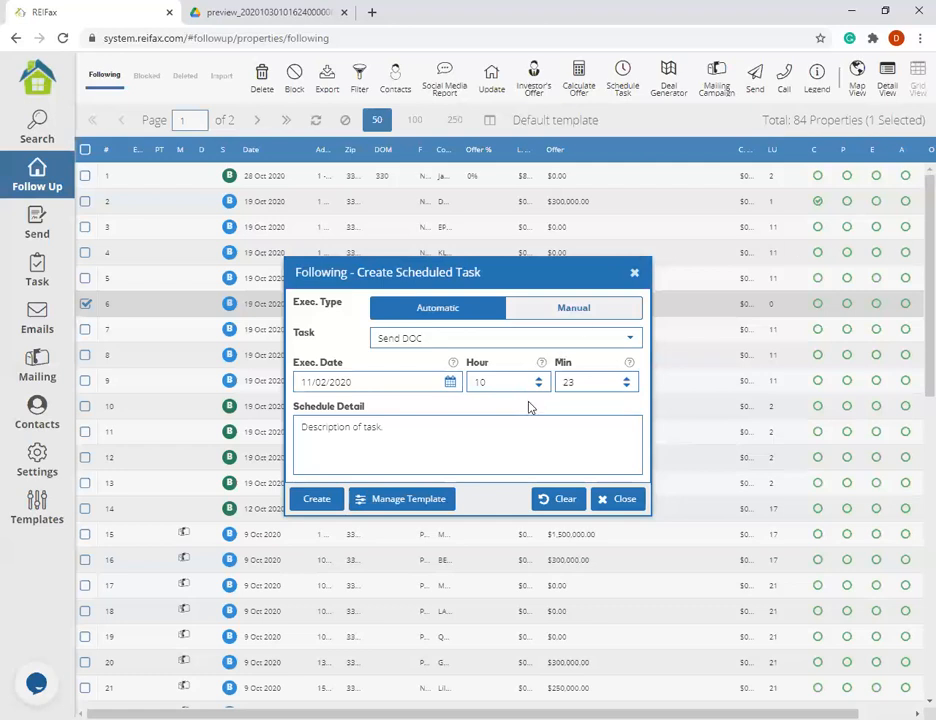
left_click_drag(498, 383, 452, 387)
type("10")
left_click_drag(574, 381, 534, 390)
type("00")
Enter "First Offer sent" as the schedule detail and create the document task
left_click(489, 443)
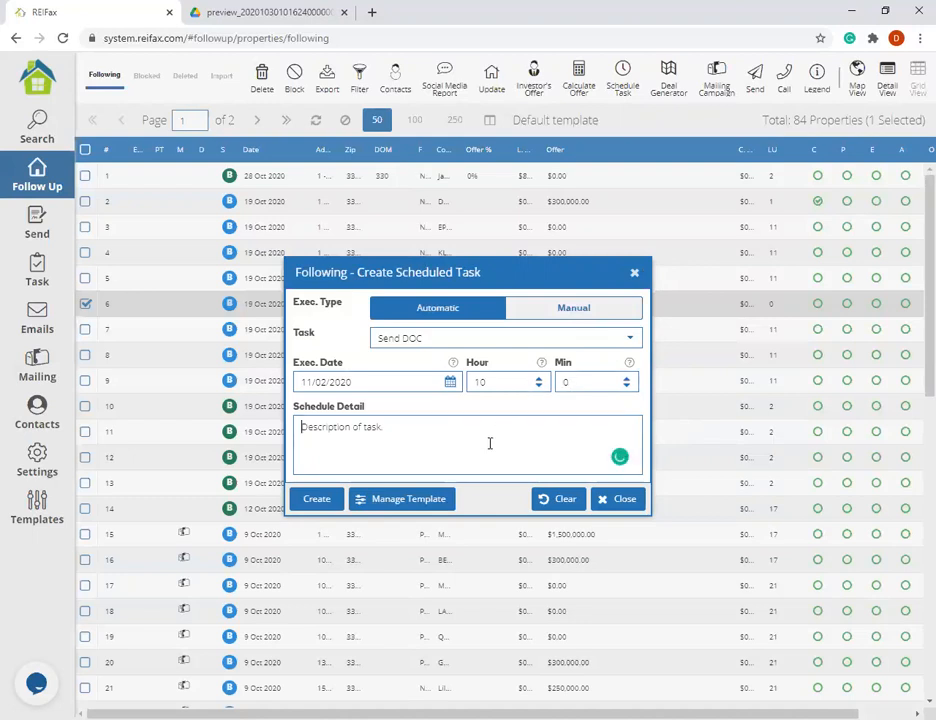
type("First Offer sent")
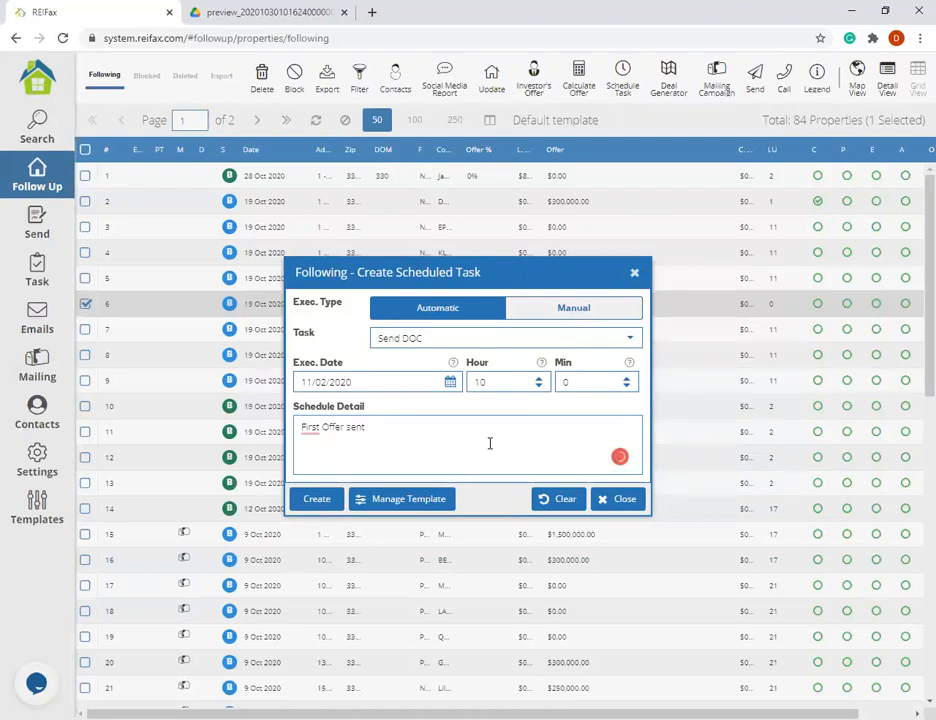
mouse_move(310, 427)
left_click(318, 499)
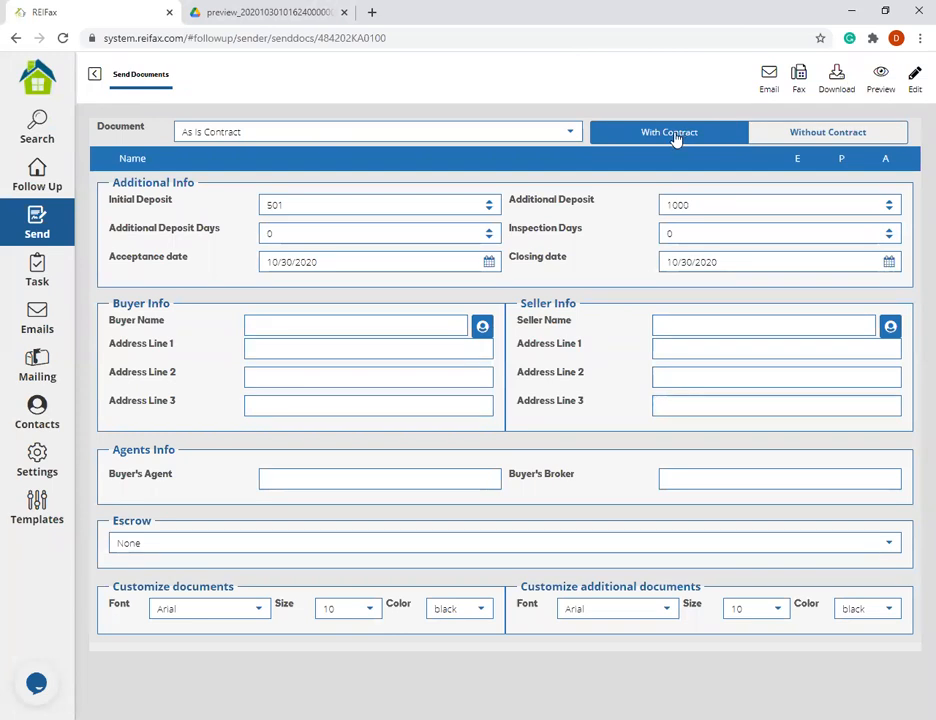
Keep As Is Contract with the With Contract option for the scheduled documents and choose email delivery
left_click(566, 132)
left_click(493, 203)
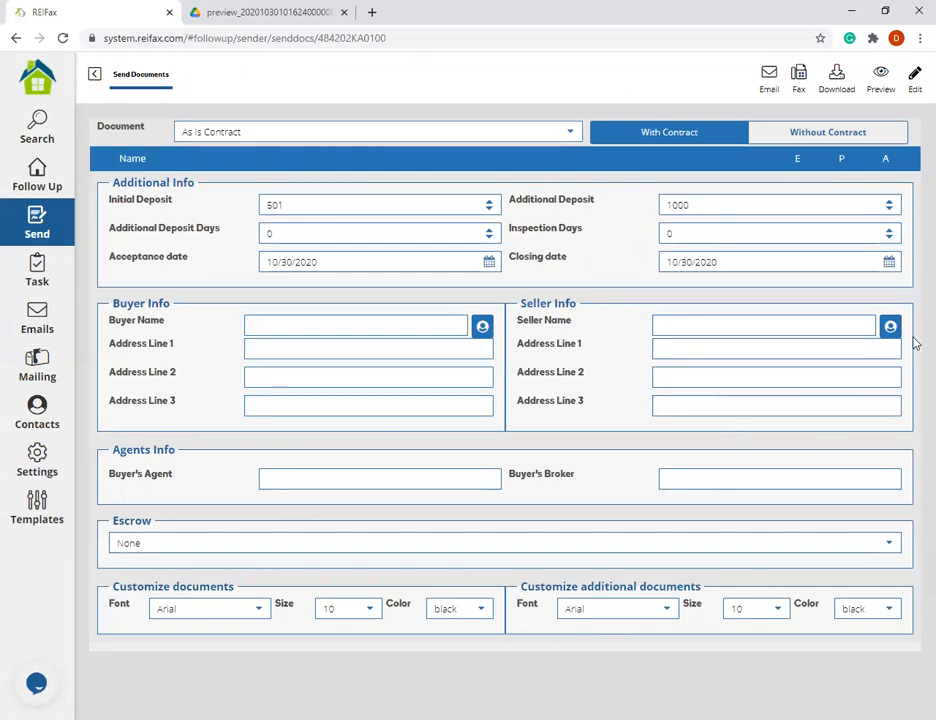
left_click(768, 80)
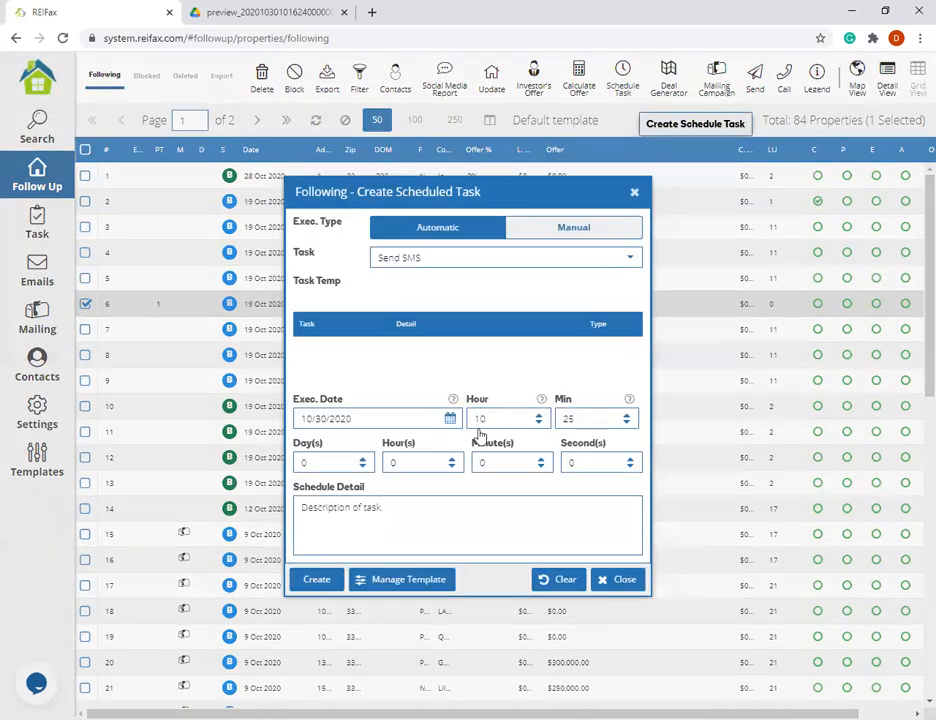
Start another scheduled task for the sixth property and set its execution type to Manual
left_click(632, 260)
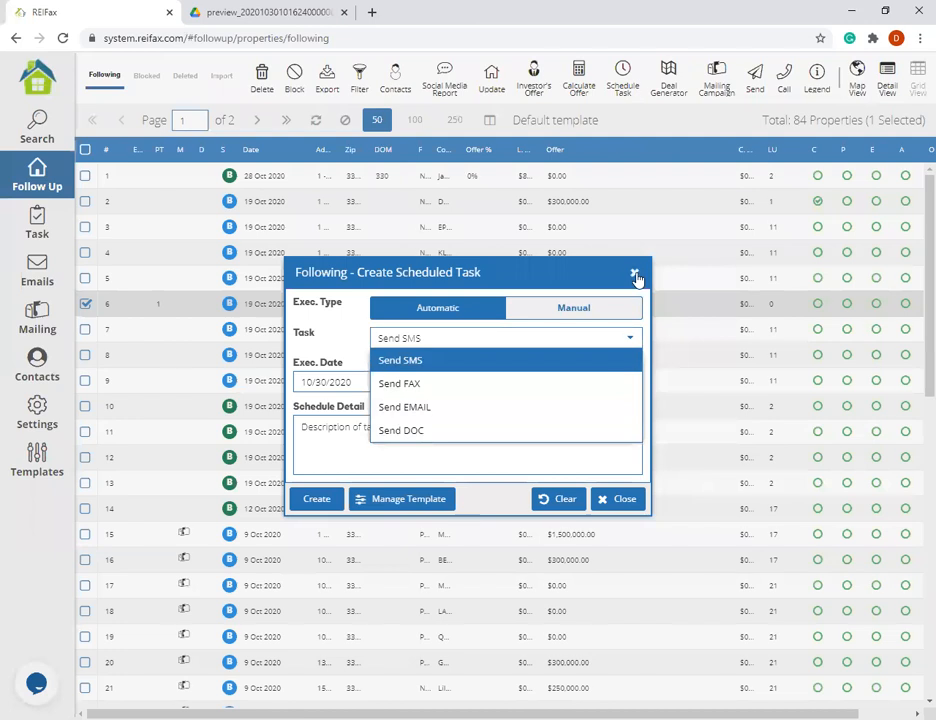
left_click(634, 274)
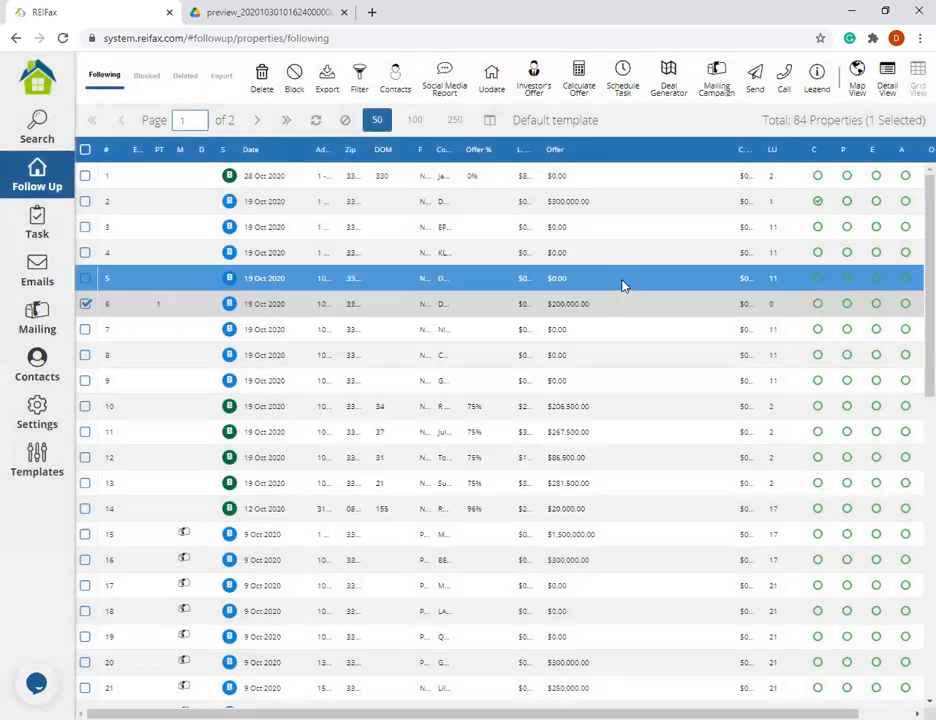
left_click(618, 88)
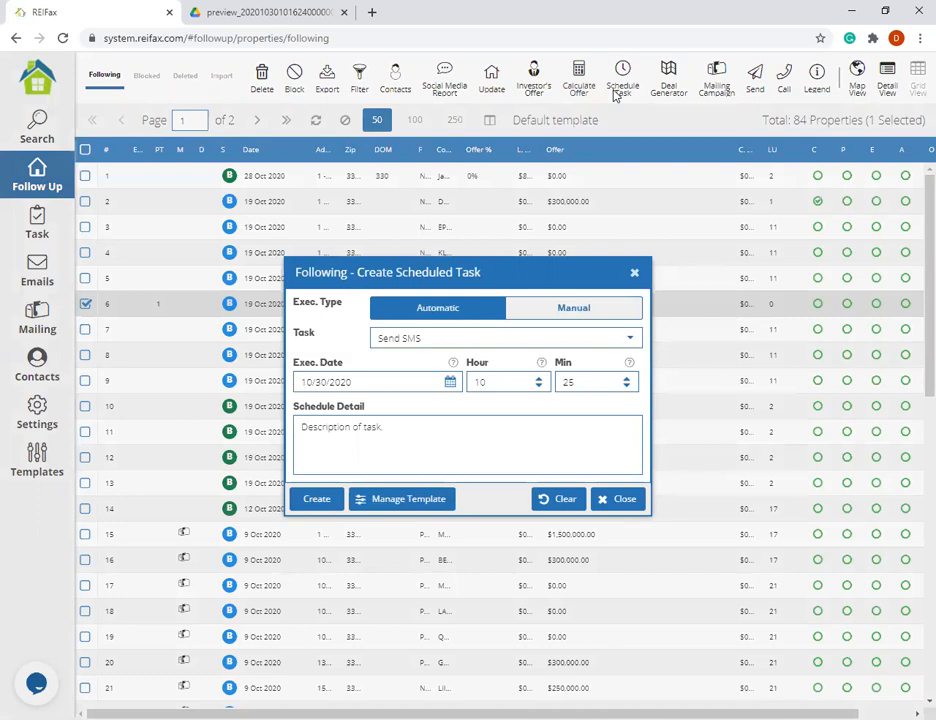
left_click(606, 311)
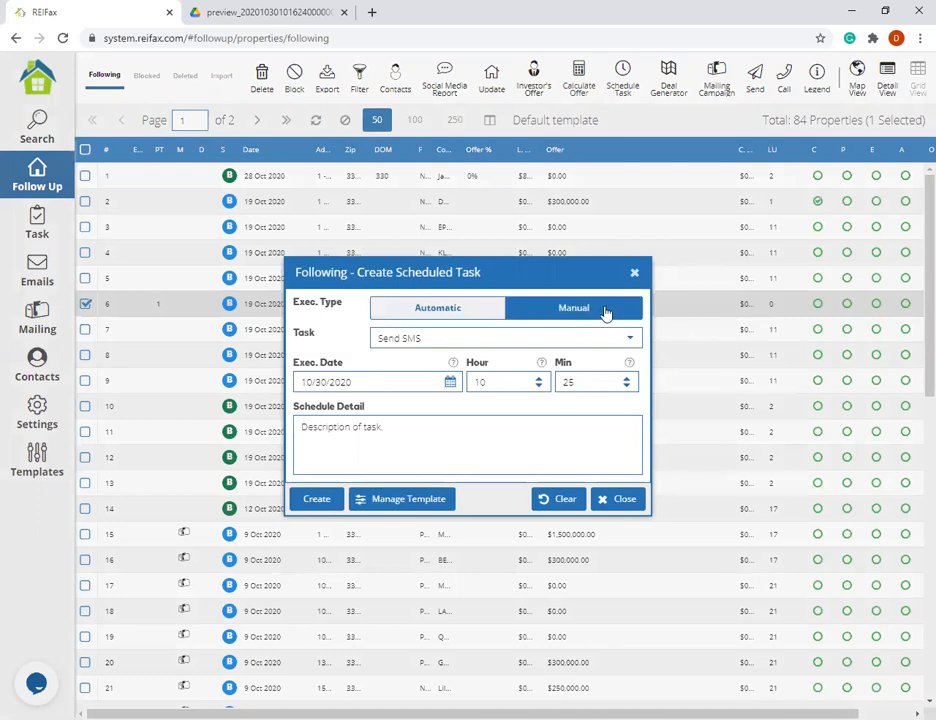
Examine the full list of task types available for manual execution
left_click(624, 349)
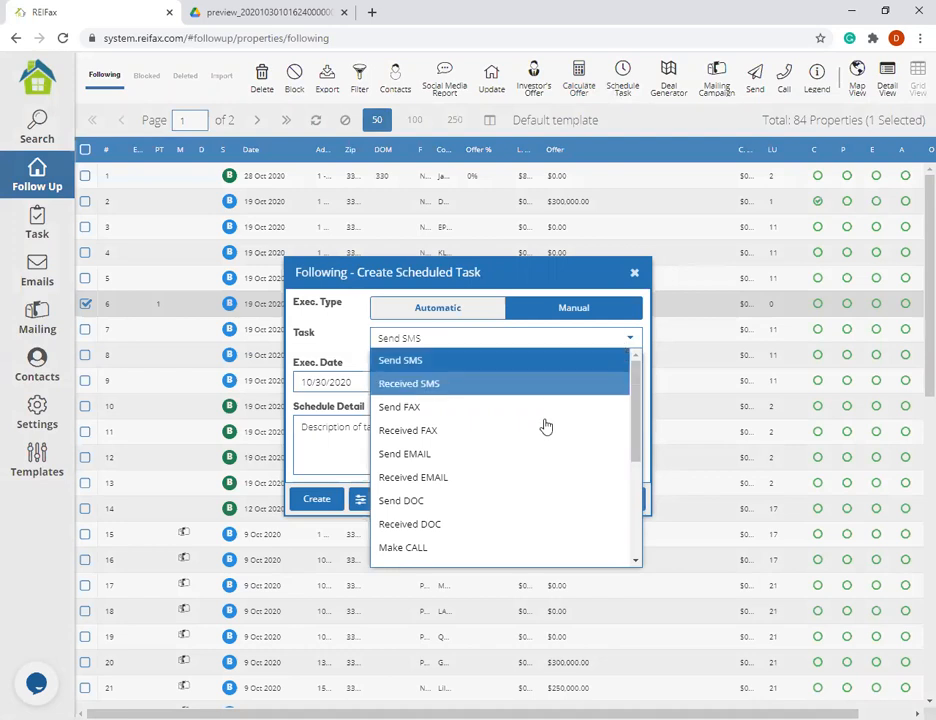
scroll(535, 440, "down", 3)
scroll(527, 455, "up", 3)
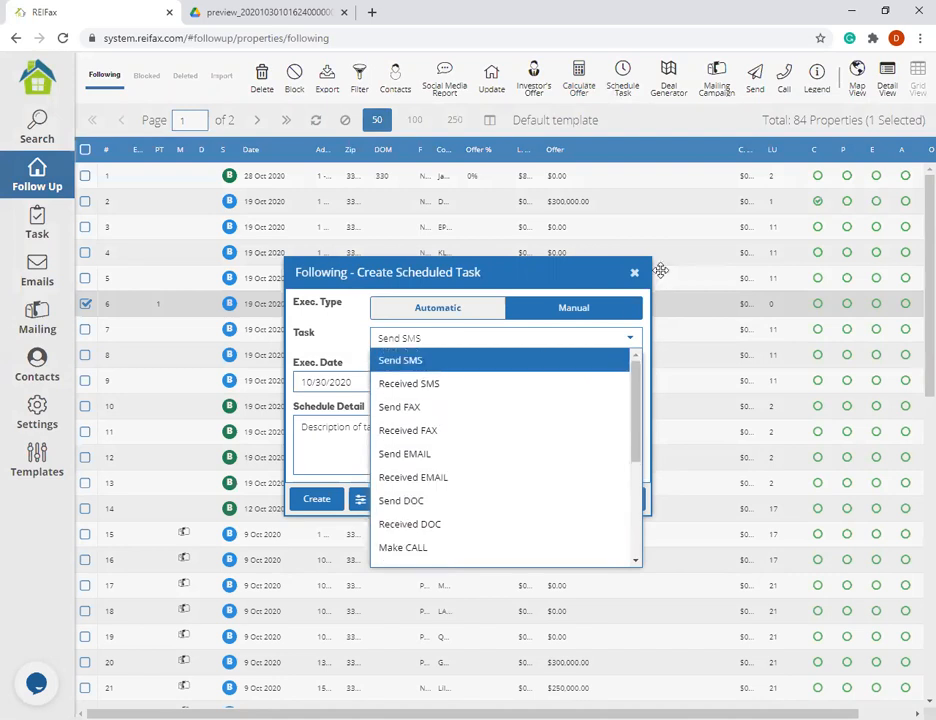
scroll(508, 450, "down", 3)
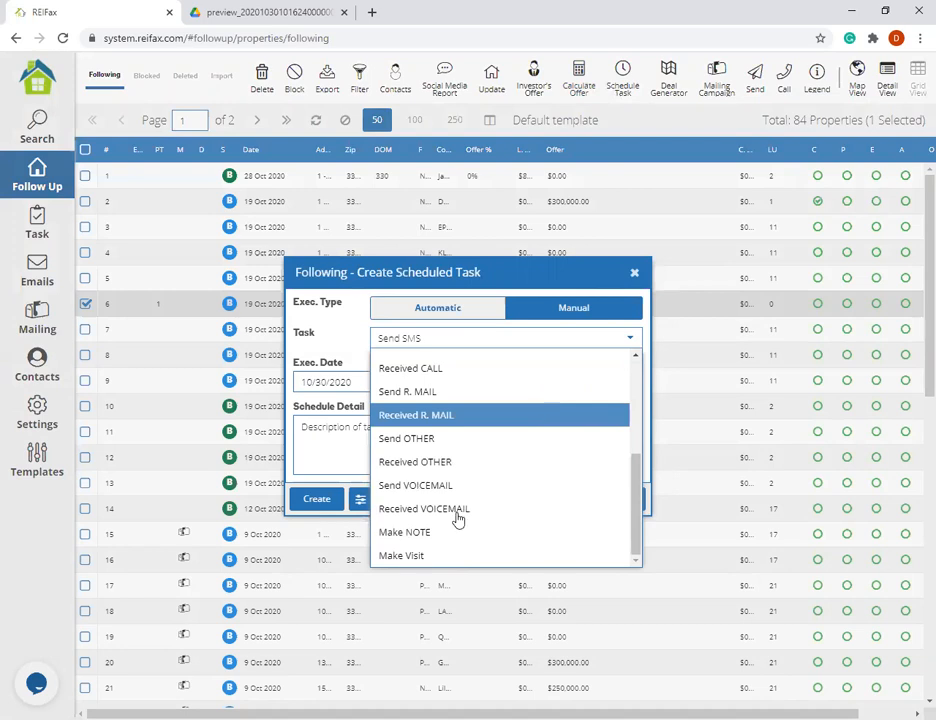
scroll(555, 390, "up", 3)
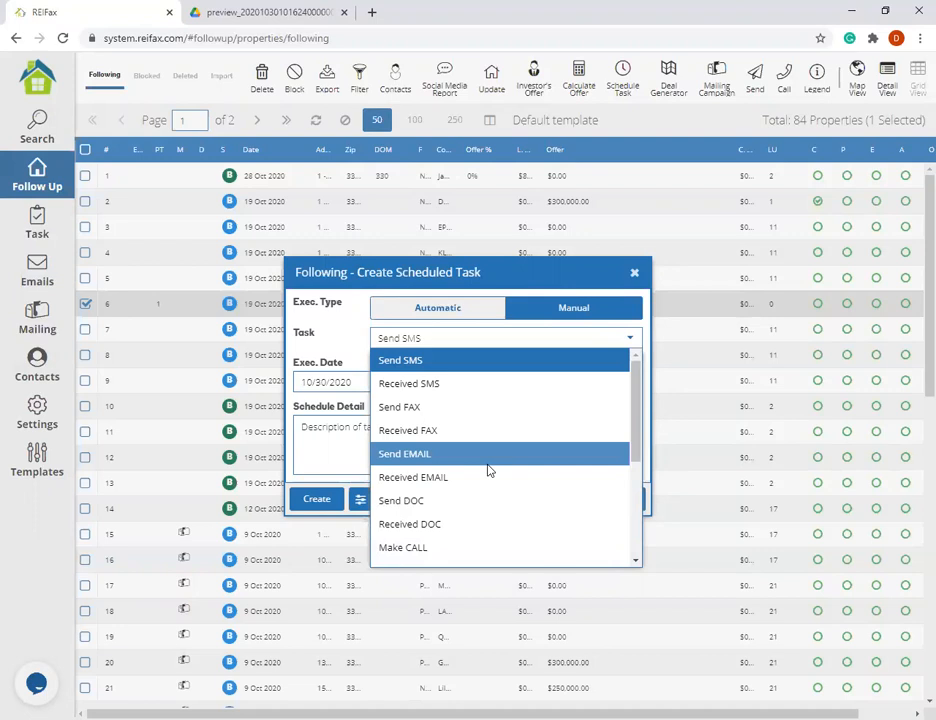
scroll(522, 428, "down", 3)
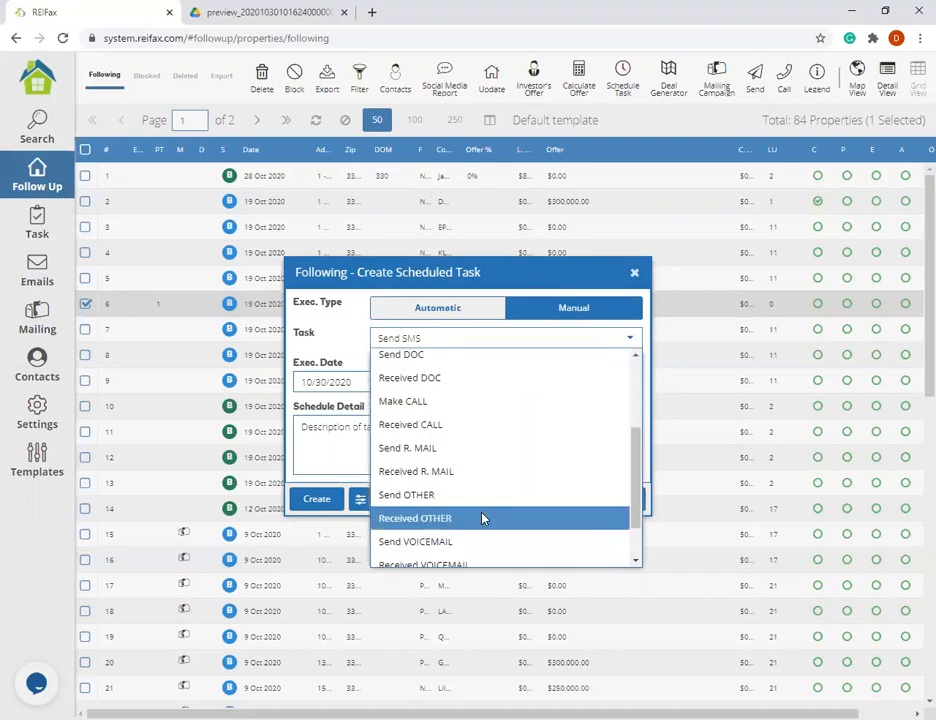
scroll(482, 518, "up", 3)
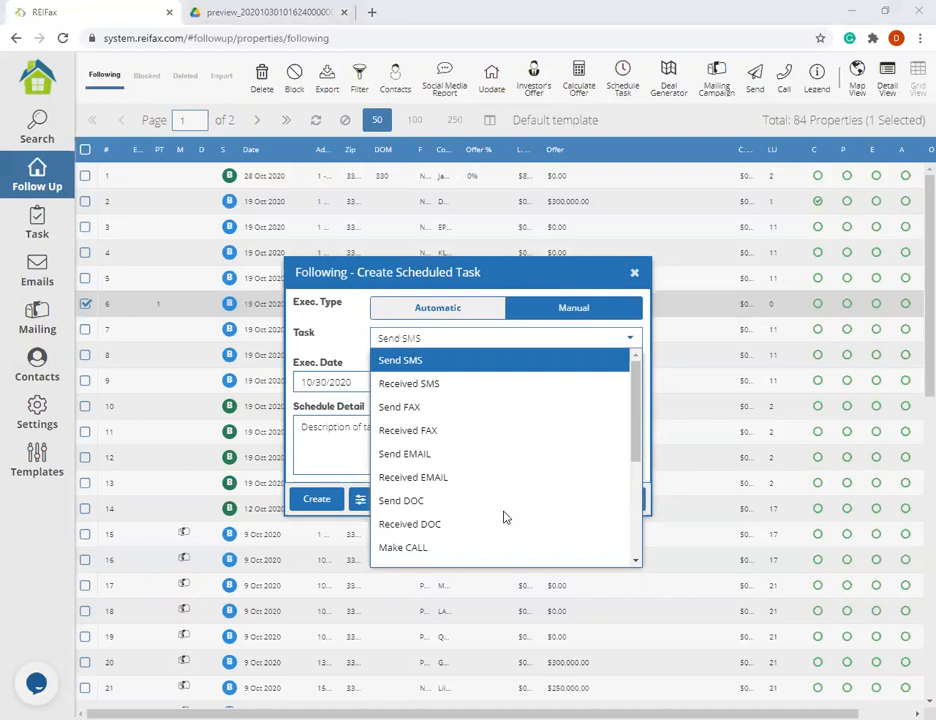
left_click(517, 621)
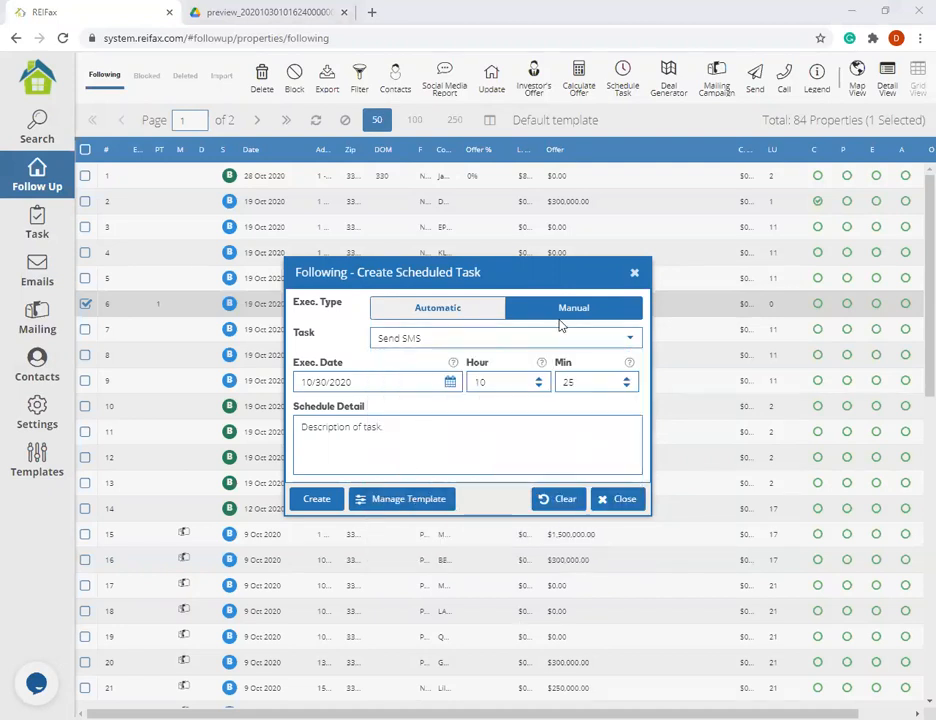
Set the manual task to Send EMAIL with an execution date of 11/09/2020 at 12:00
left_click(629, 340)
left_click(488, 452)
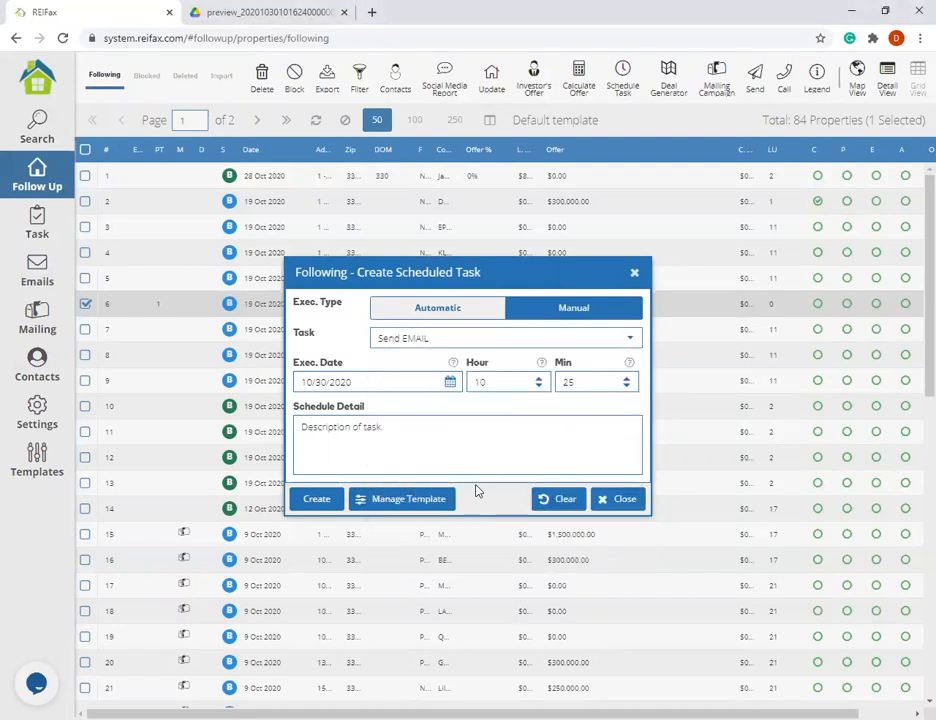
left_click(449, 382)
left_click(508, 411)
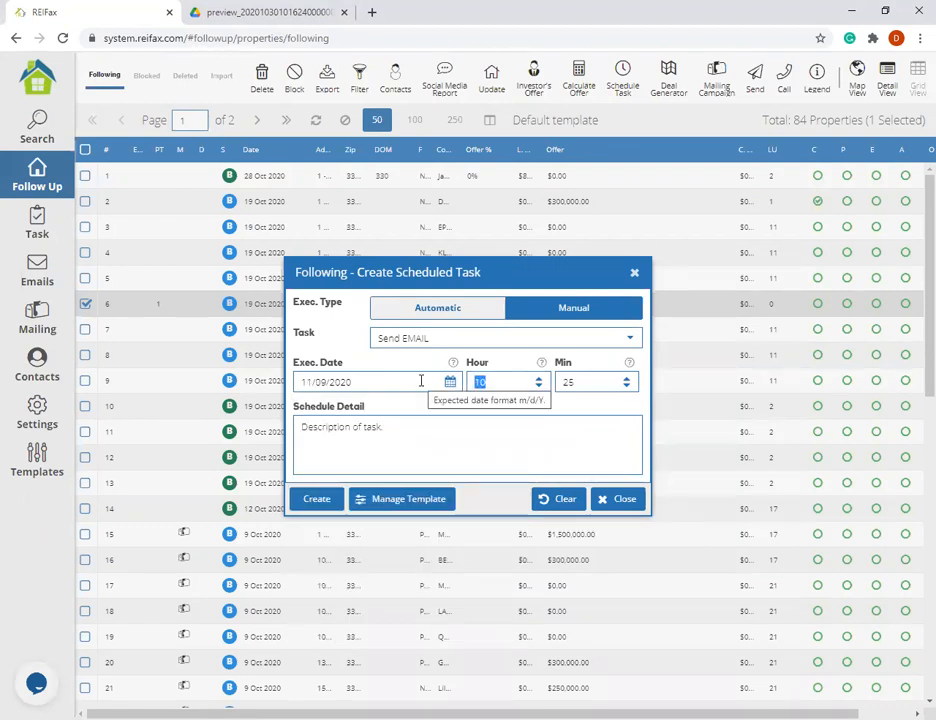
type("12")
key("Tab")
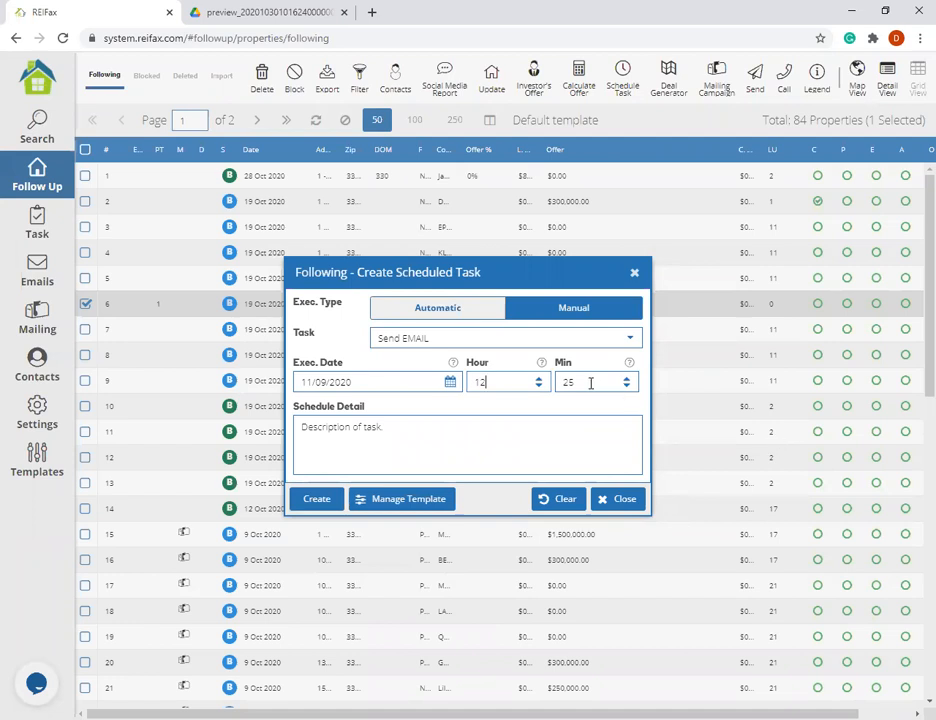
type("00")
Enter "Follow up" as the schedule detail and create the email task with the Interesting Offer message for the default contact
left_click(444, 438)
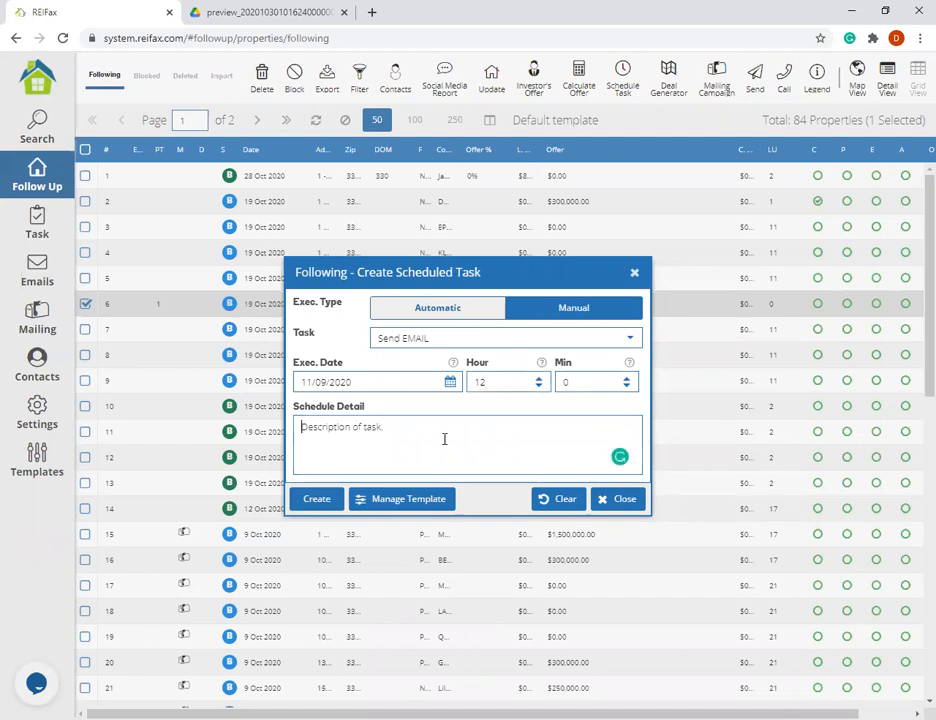
type("Follow up")
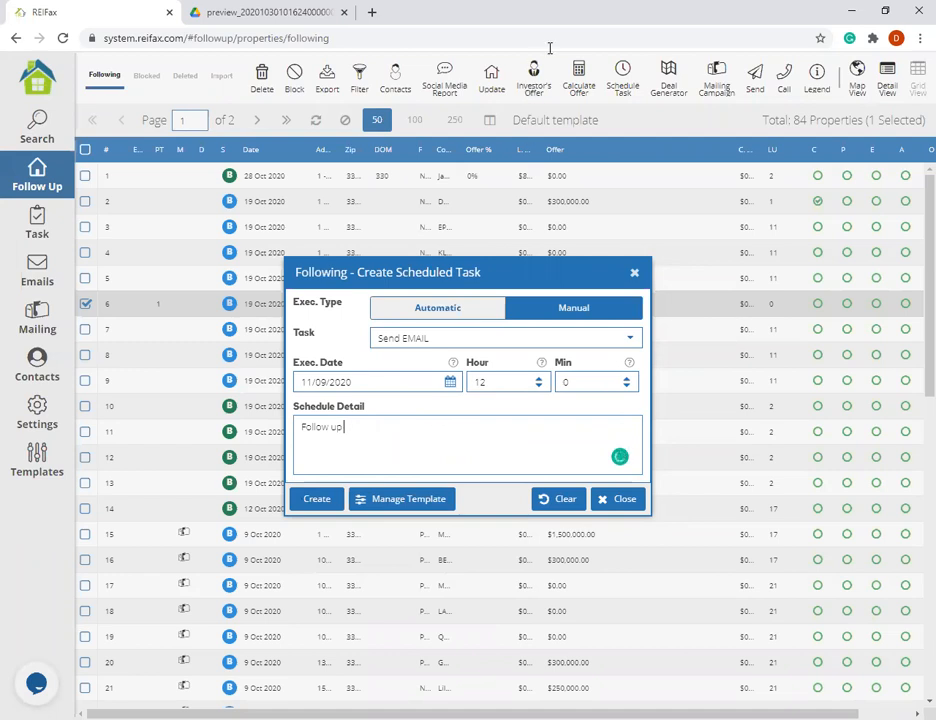
left_click(328, 498)
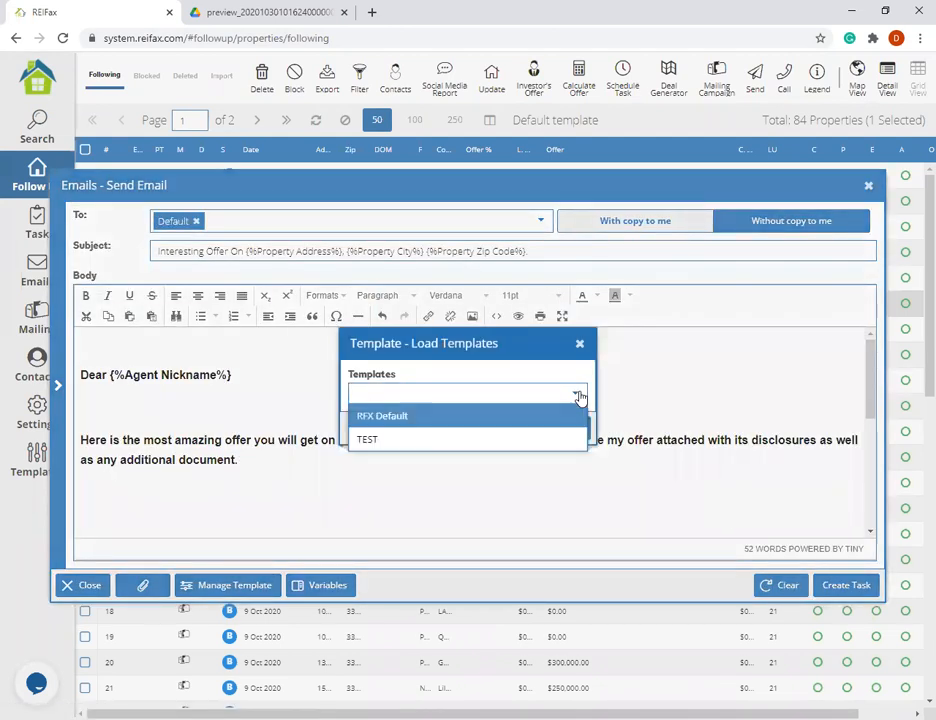
left_click(581, 344)
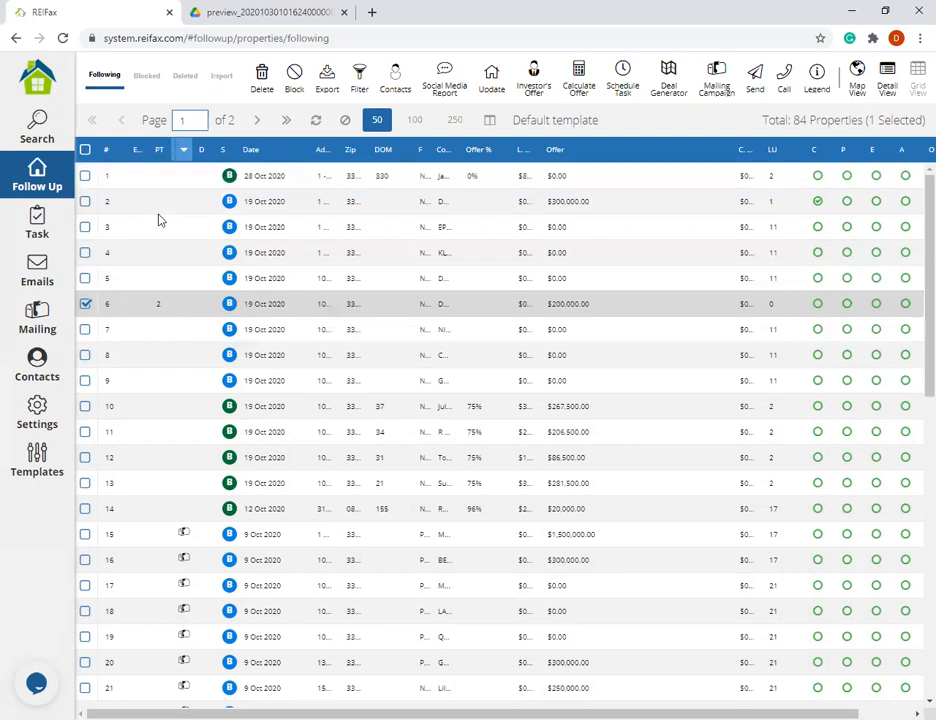
Open the pending tasks list and select the Follow up and First Offer sent tasks
left_click(15, 238)
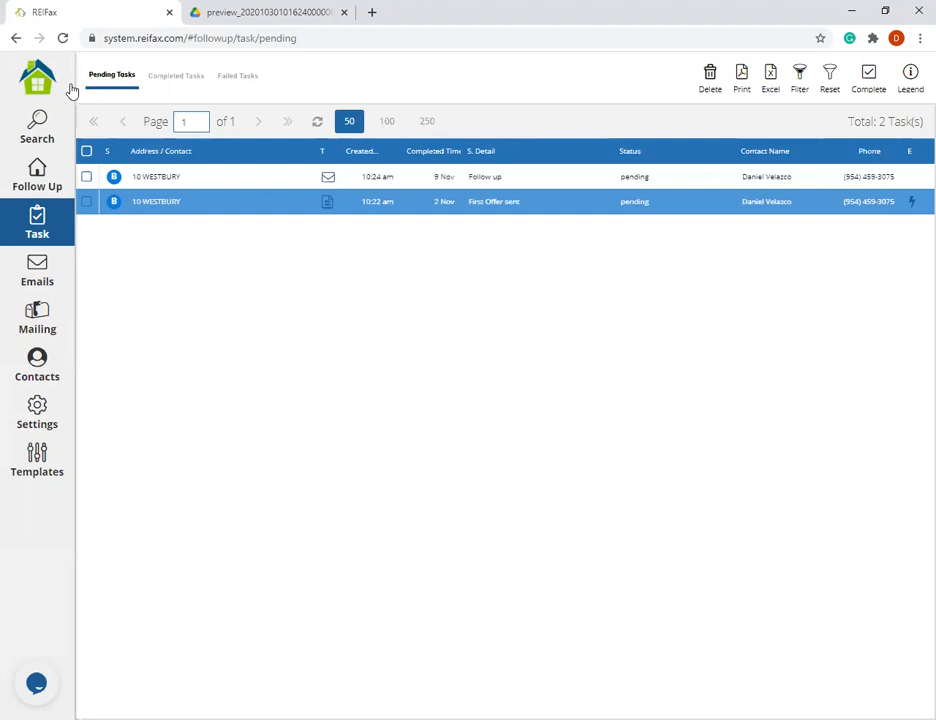
left_click(86, 176)
left_click(86, 201)
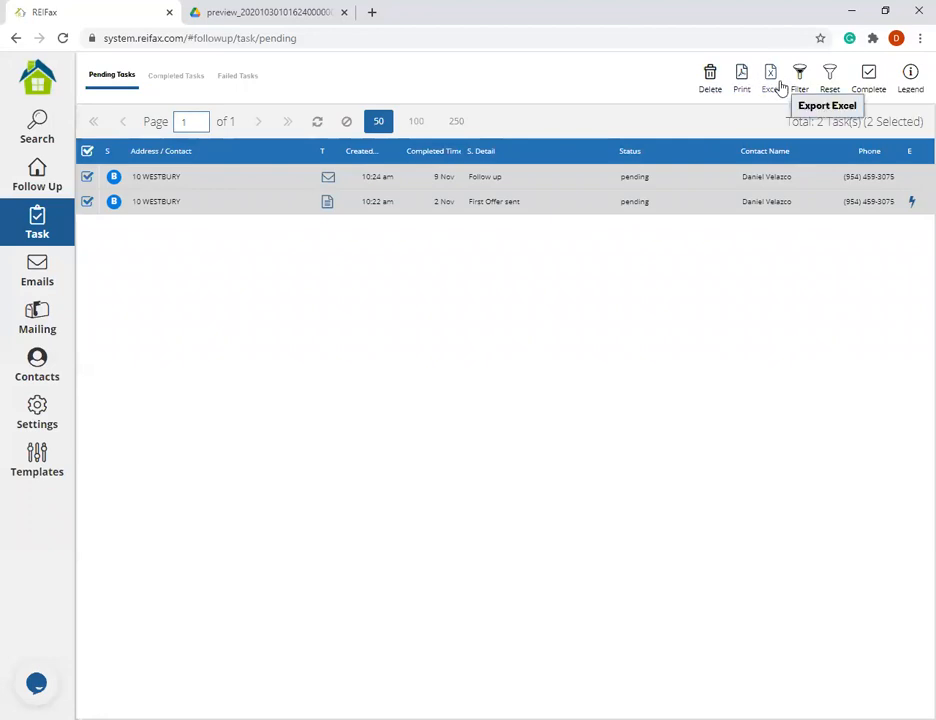
Filter the pending tasks by the Send DOC task type, and reset the filter to list all tasks
double_click(820, 121)
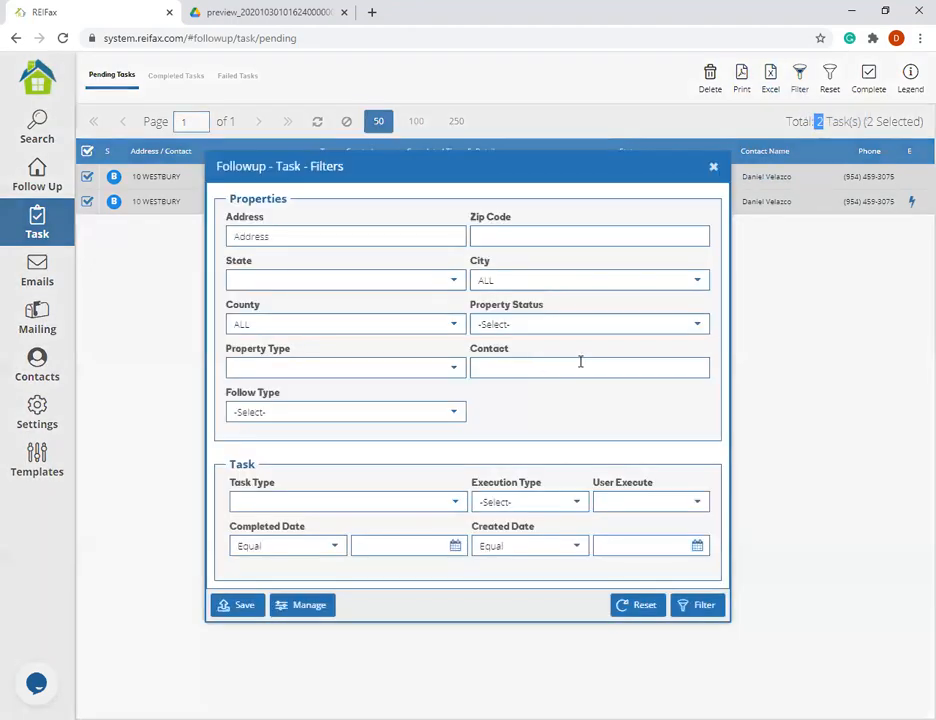
left_click(455, 504)
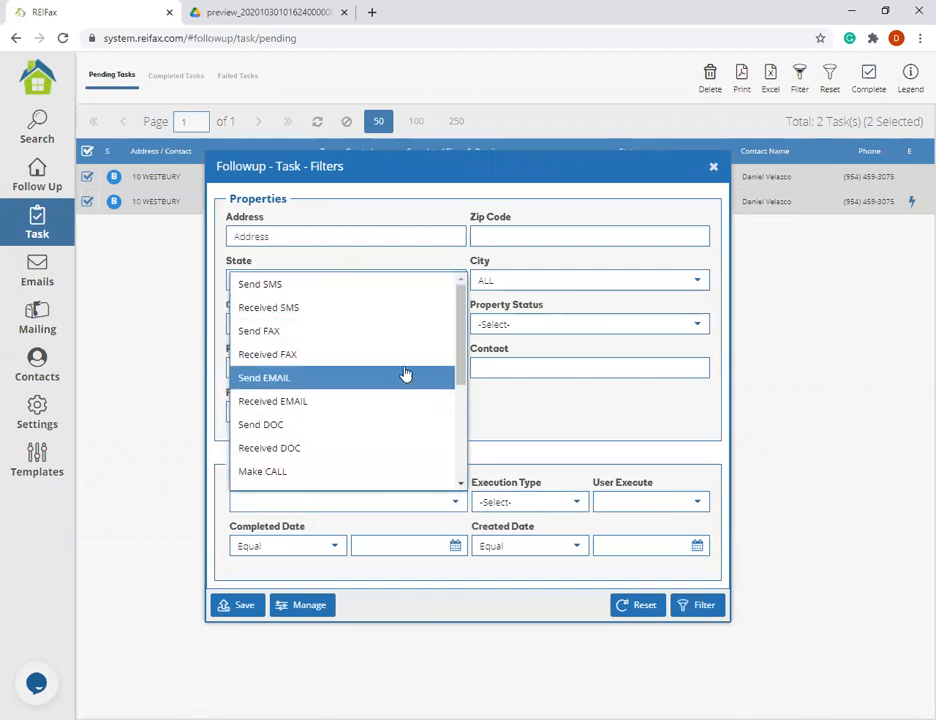
left_click(391, 428)
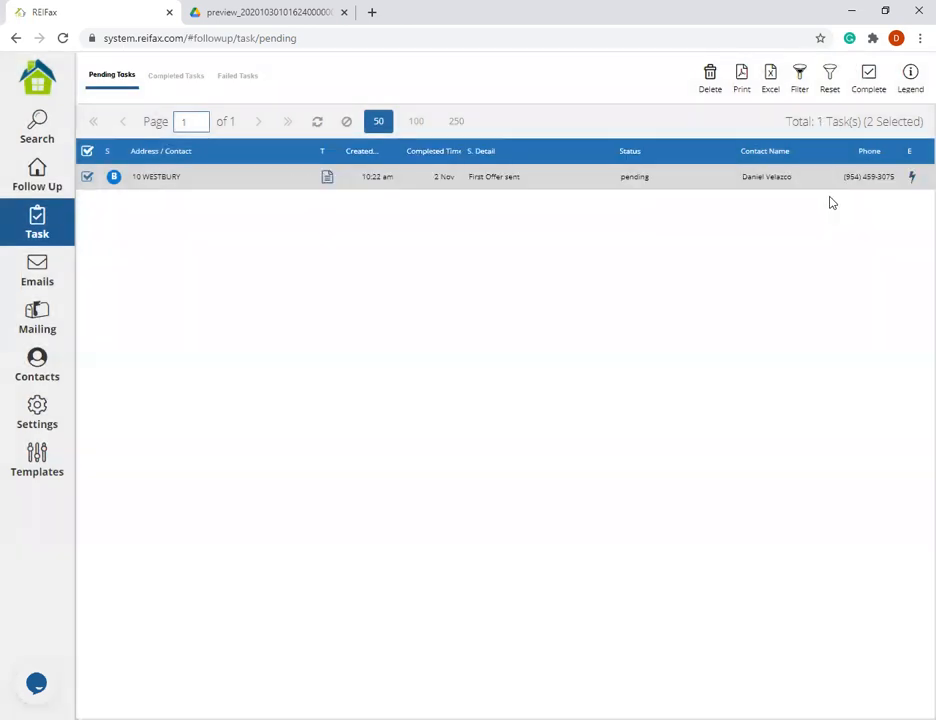
left_click(829, 76)
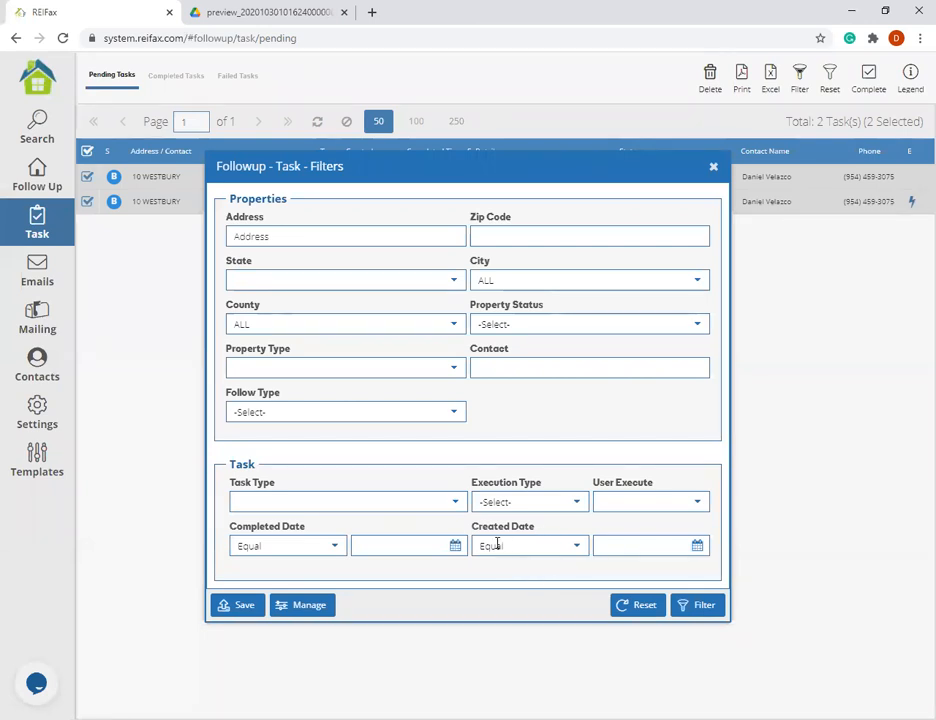
Examine the Execution Type and User Execute options in the task filters, and close the filters without applying any
left_click(580, 502)
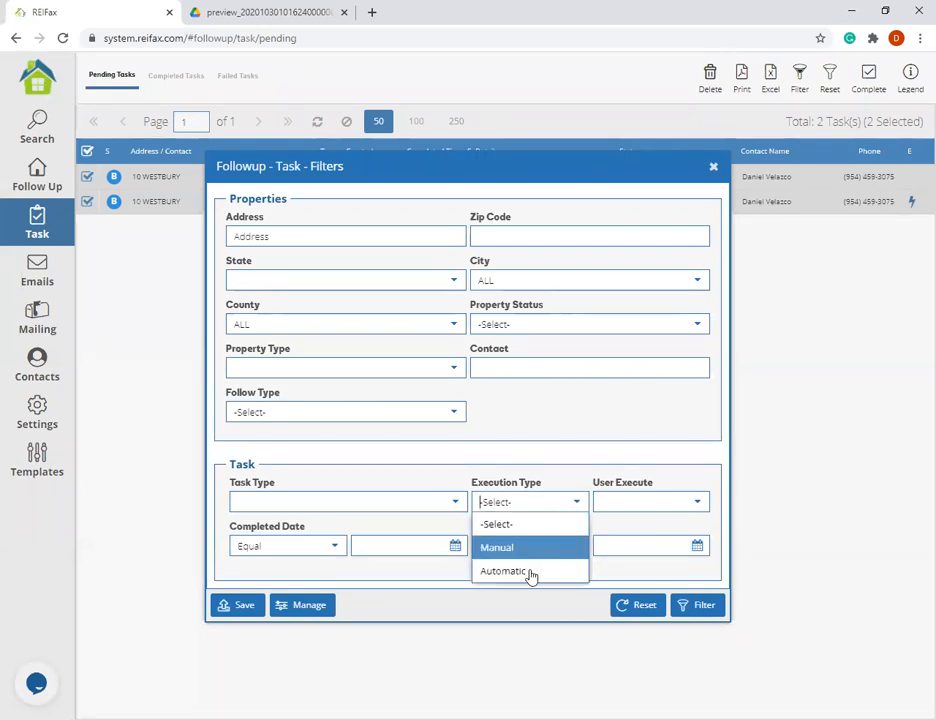
left_click(648, 460)
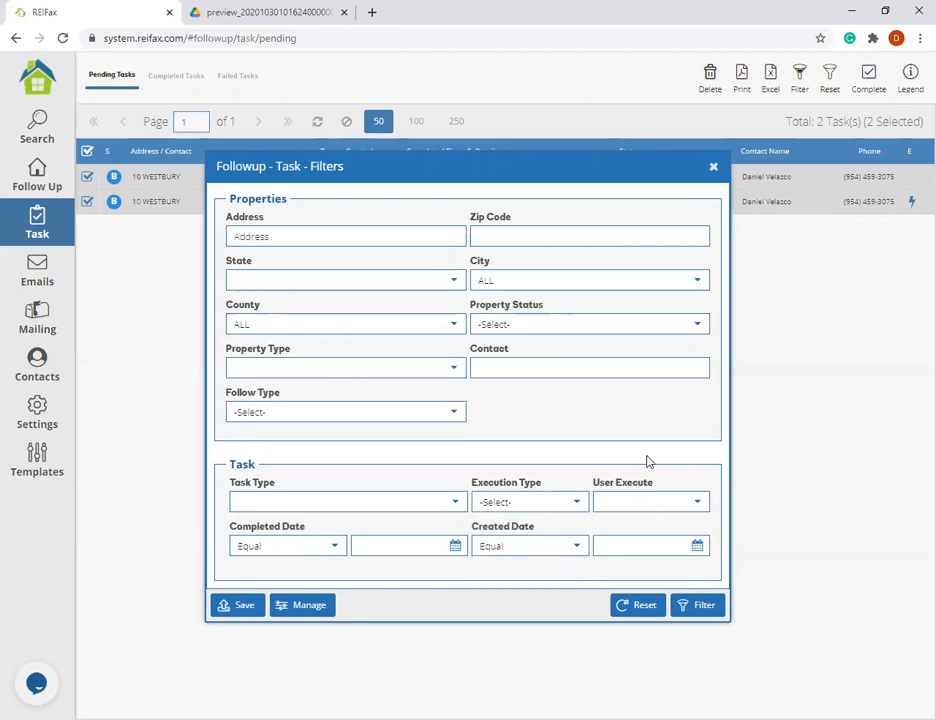
left_click(697, 508)
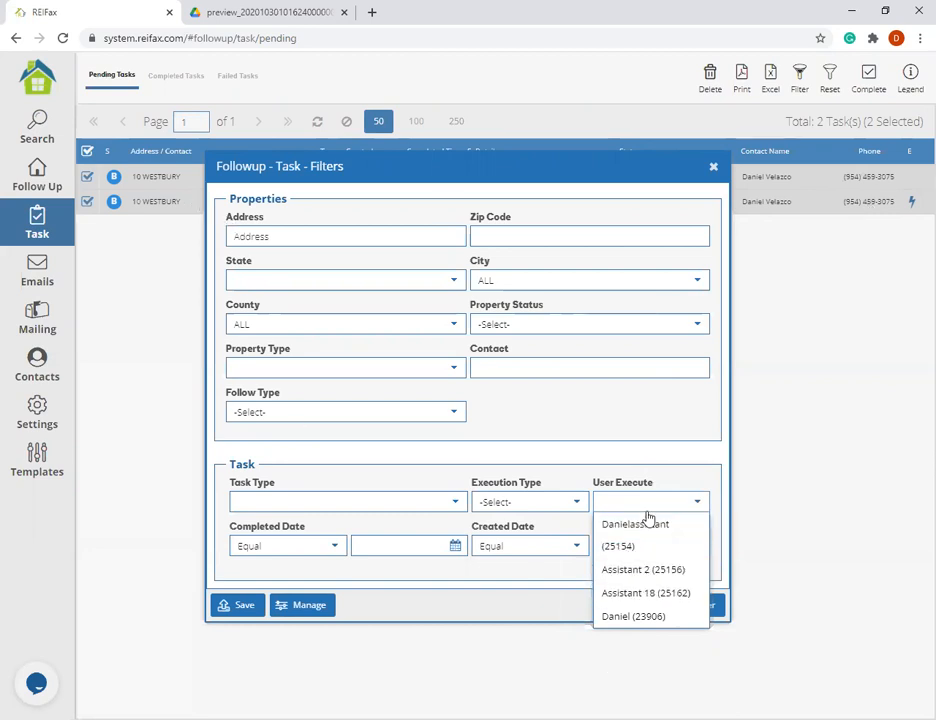
left_click(697, 503)
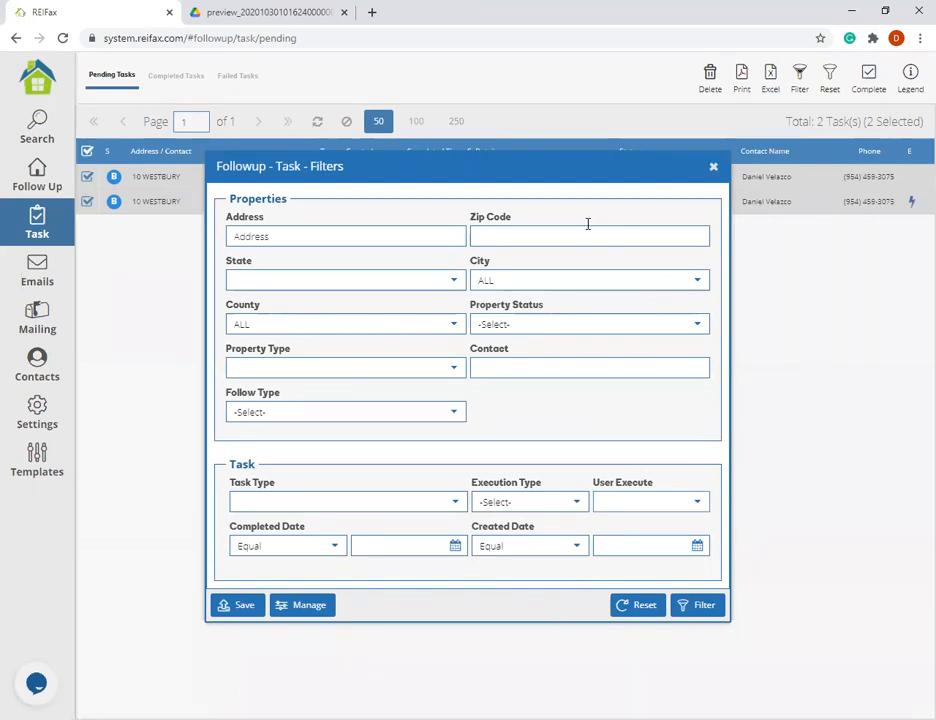
left_click(714, 168)
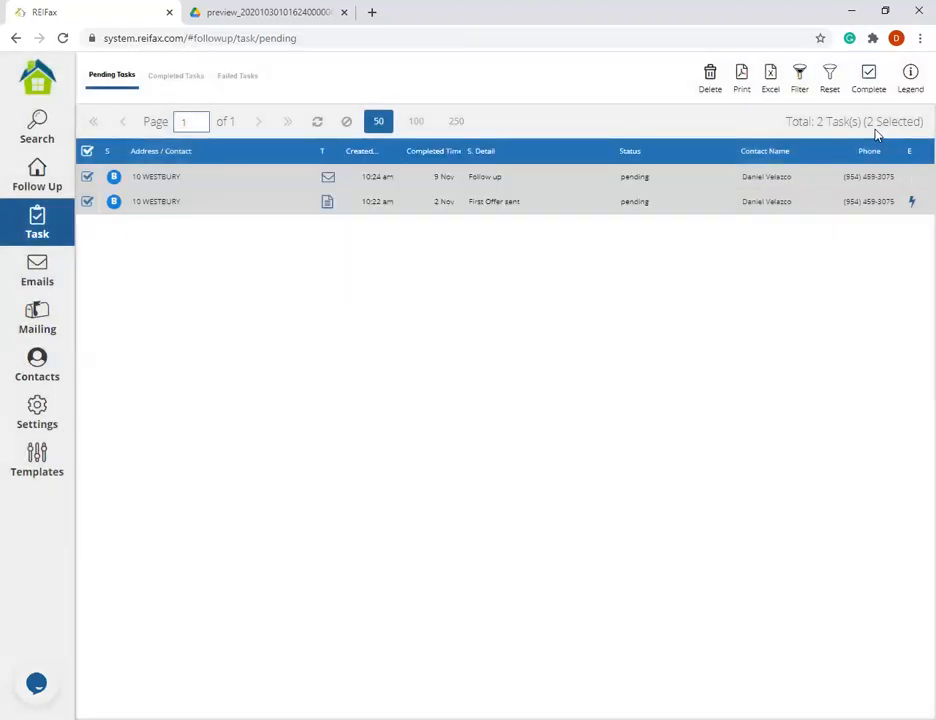
Clear the selection of both pending tasks and select only the Follow up email task
left_click(87, 177)
left_click(87, 202)
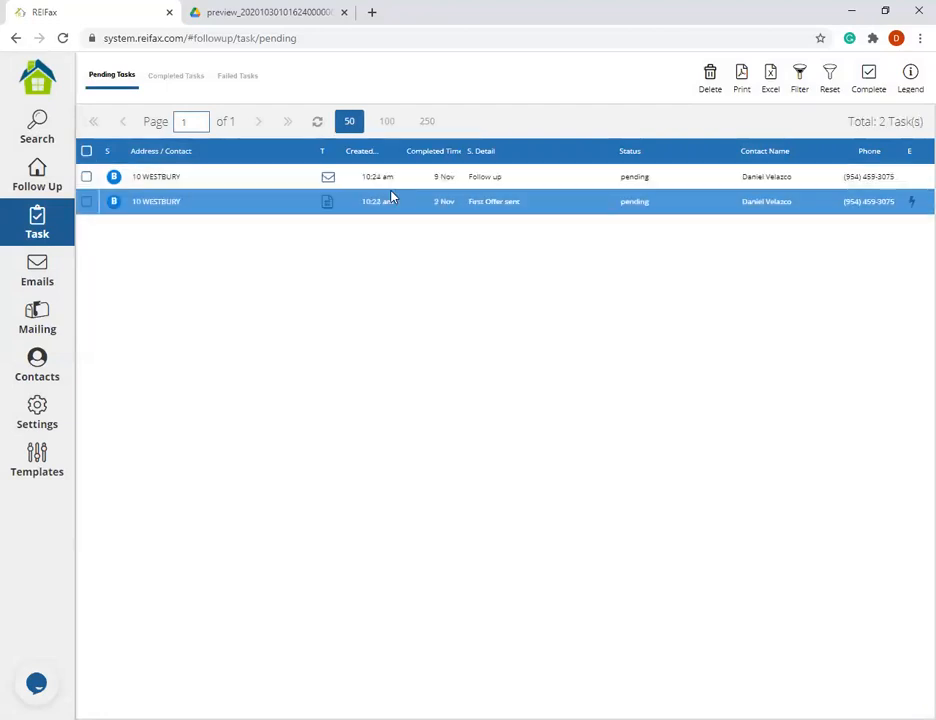
left_click(87, 178)
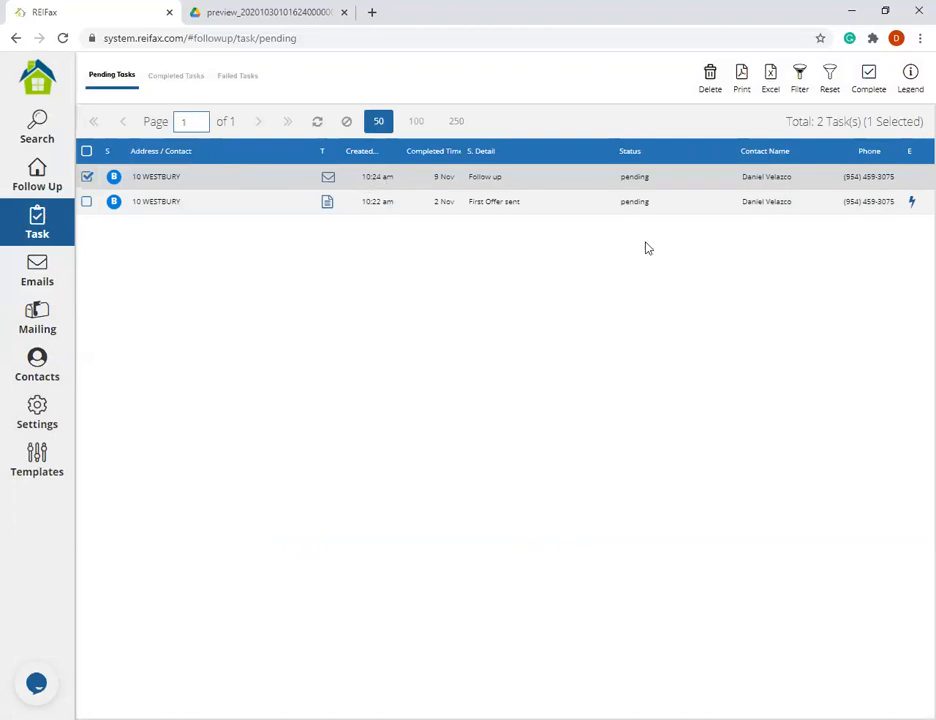
Check the completion options for the selected task and view the task legend without changing anything
left_click(870, 78)
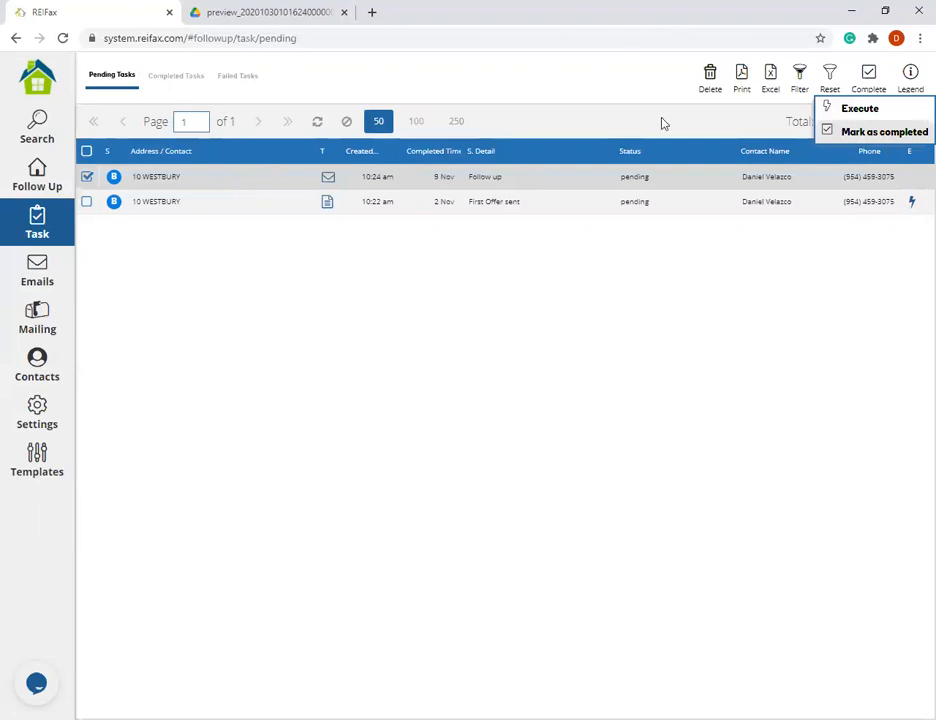
left_click(597, 373)
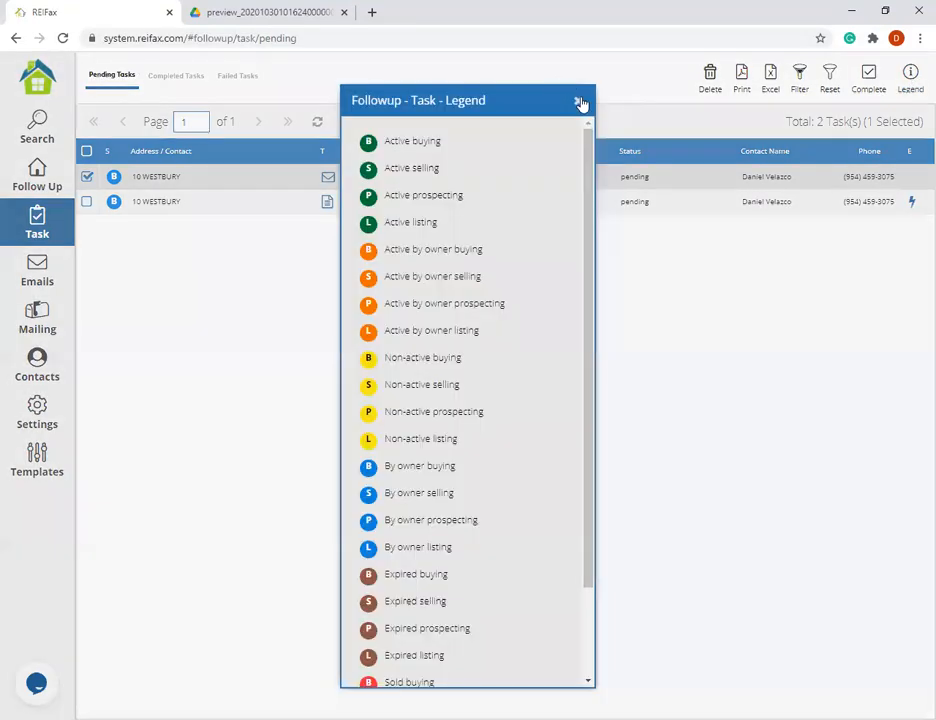
left_click(580, 100)
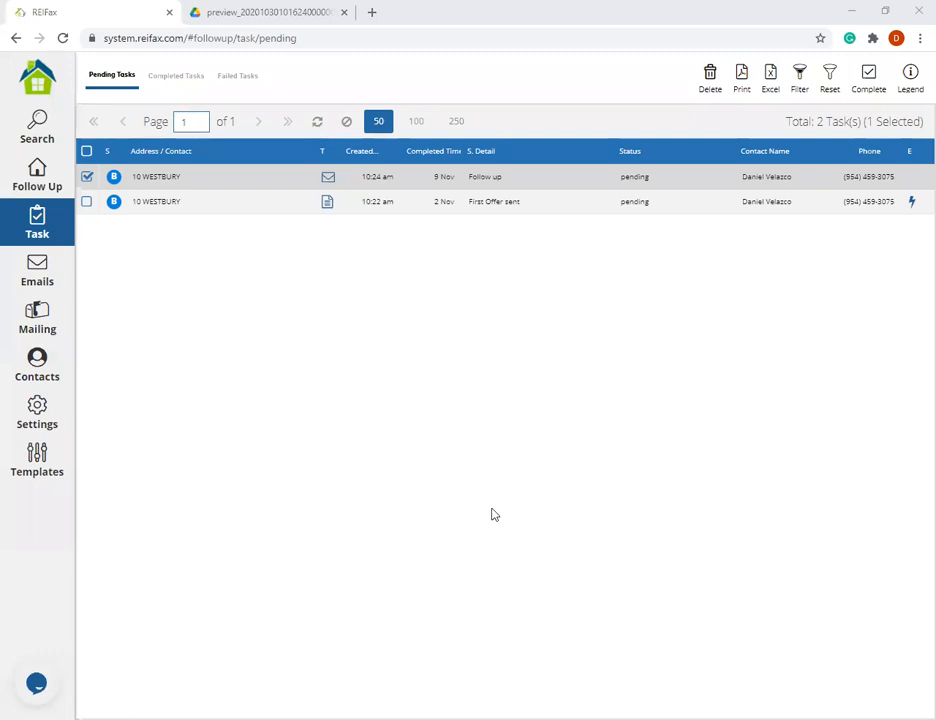
Reload the task page, close the document preview and open the completed tasks list
left_click(173, 94)
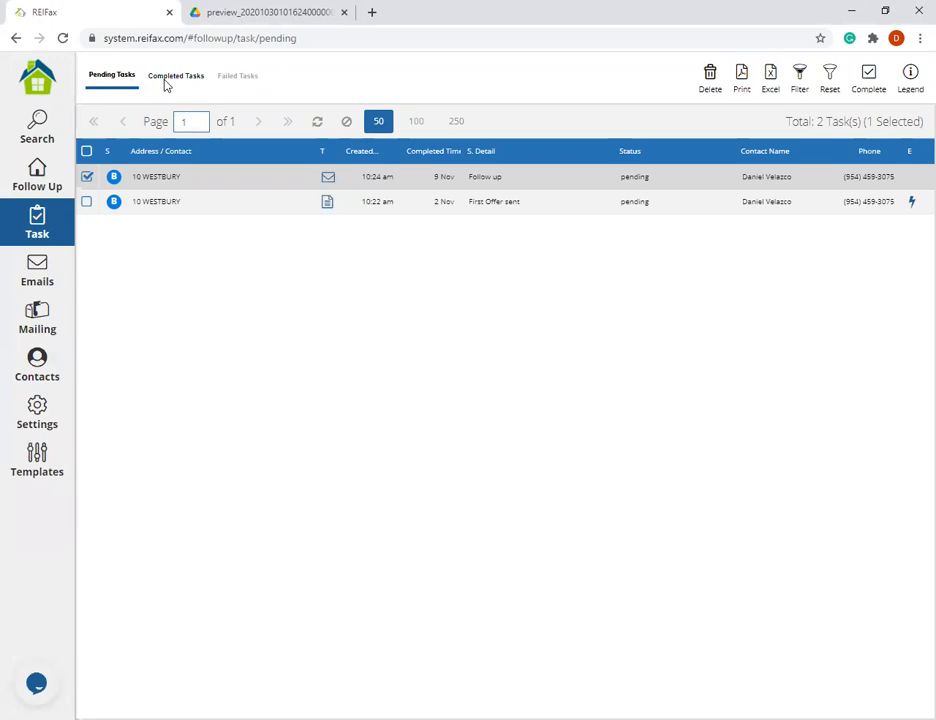
left_click(62, 39)
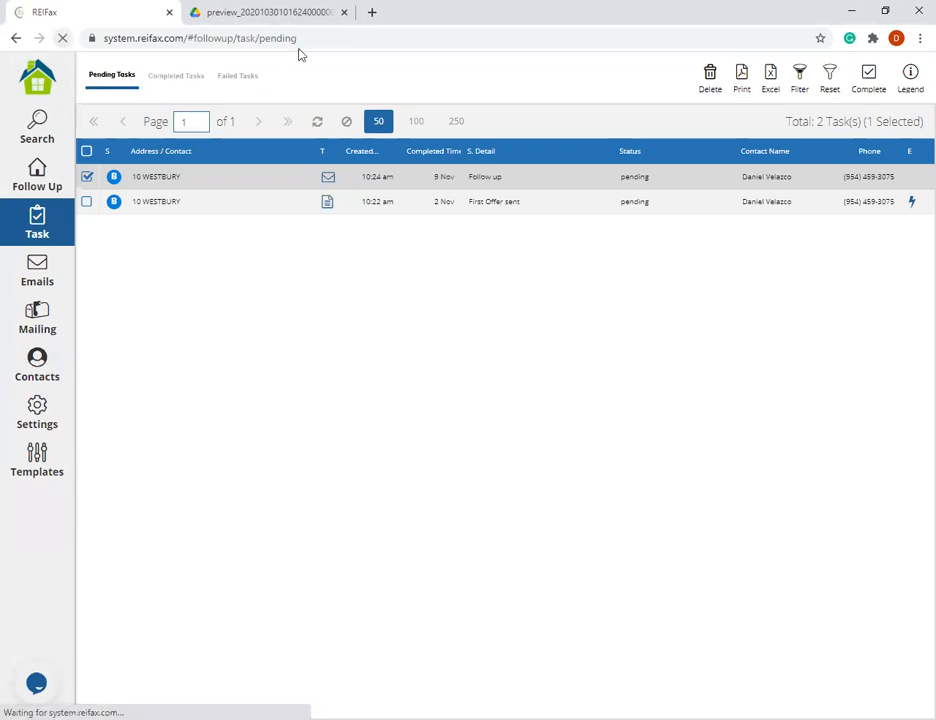
left_click(345, 12)
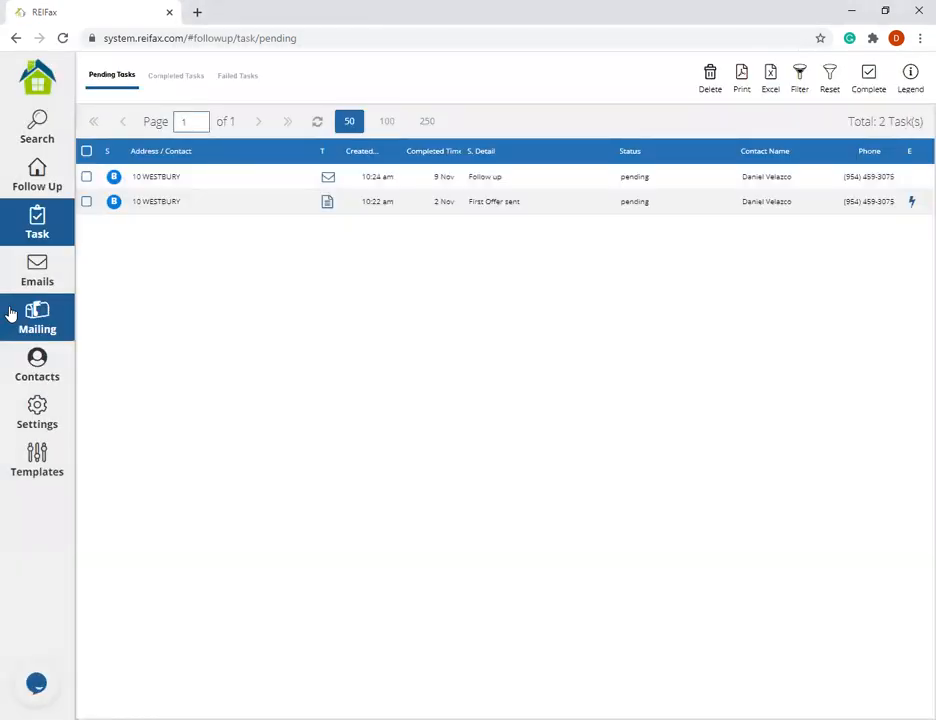
left_click(177, 78)
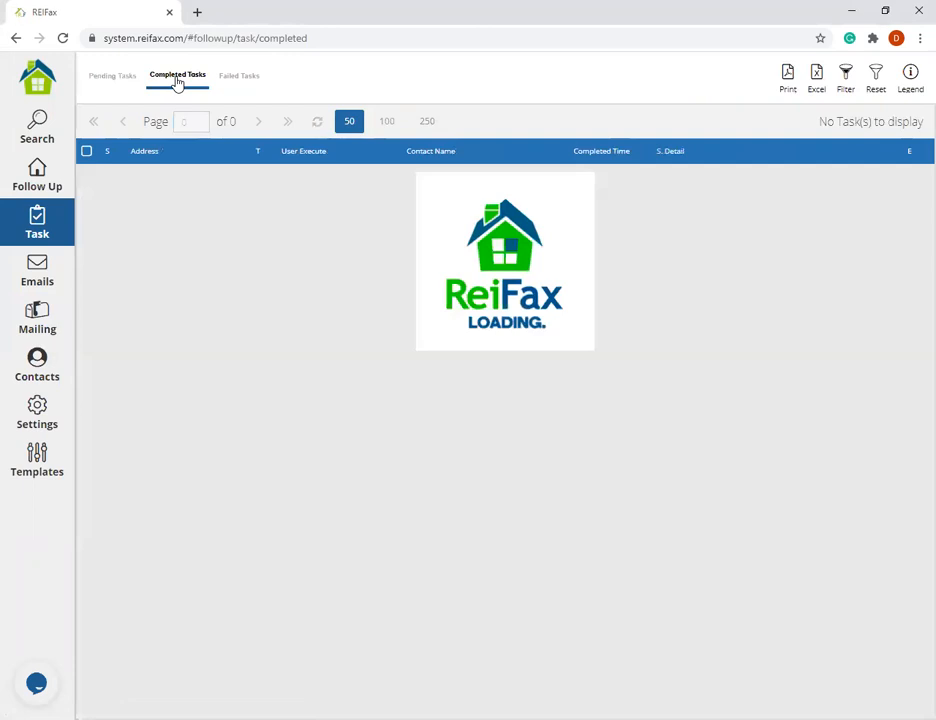
Examine the completed tasks list from the newest to the oldest entry, including task types, contacts, completion times and schedule details
scroll(624, 286, "down", 1)
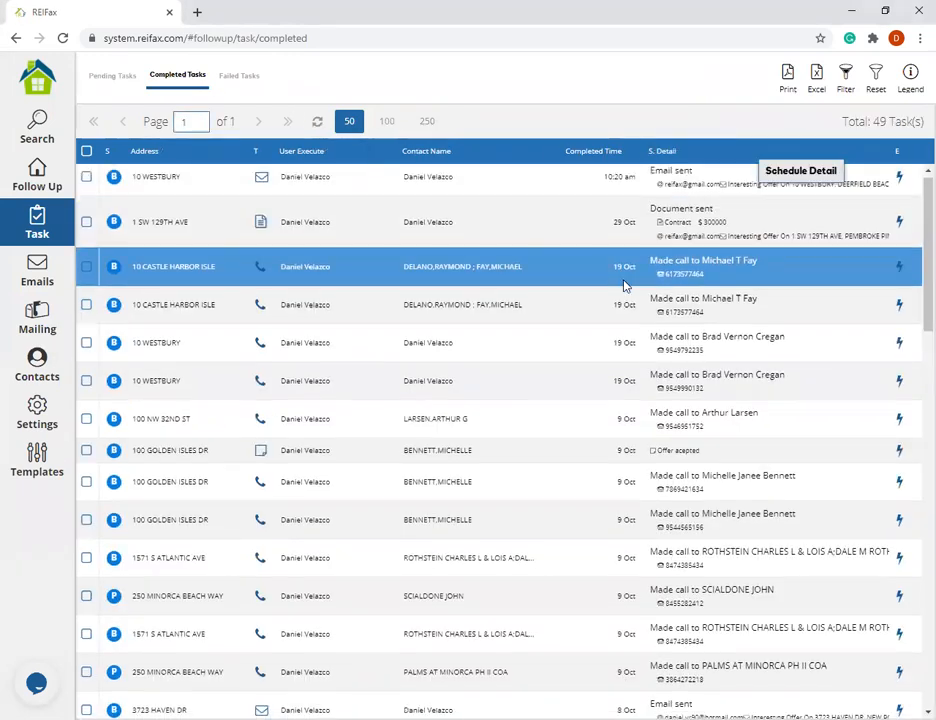
scroll(624, 286, "down", 10)
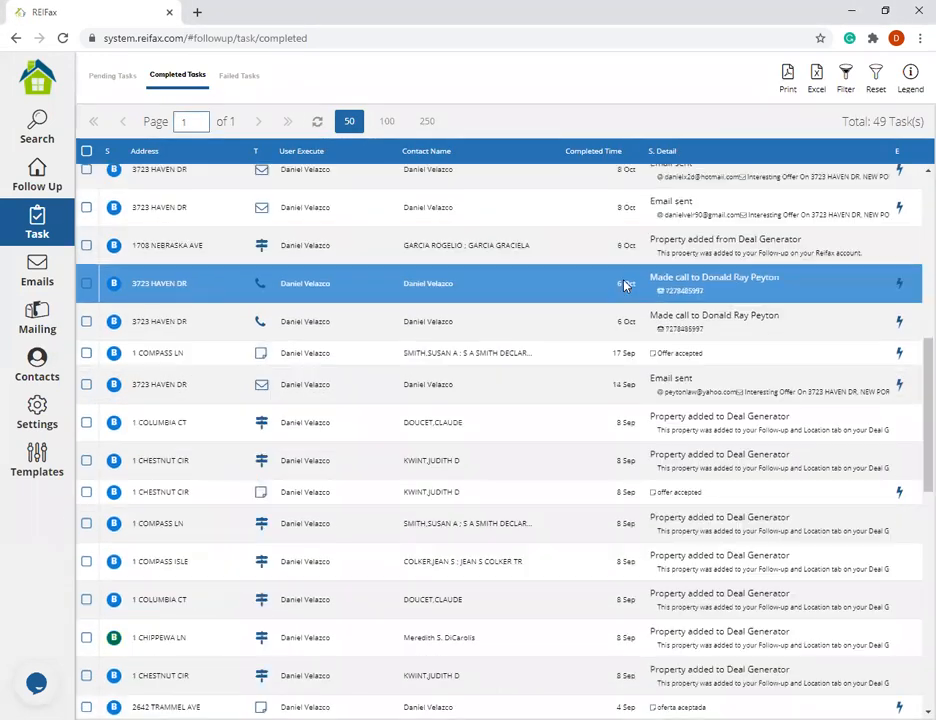
scroll(623, 284, "up", 10)
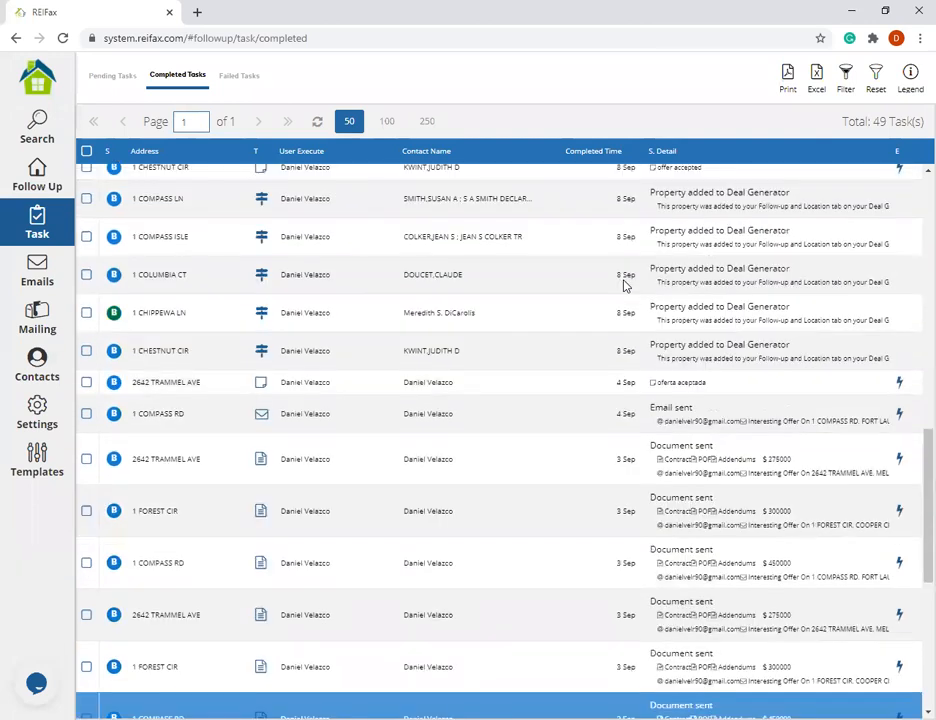
scroll(463, 234, "down", 5)
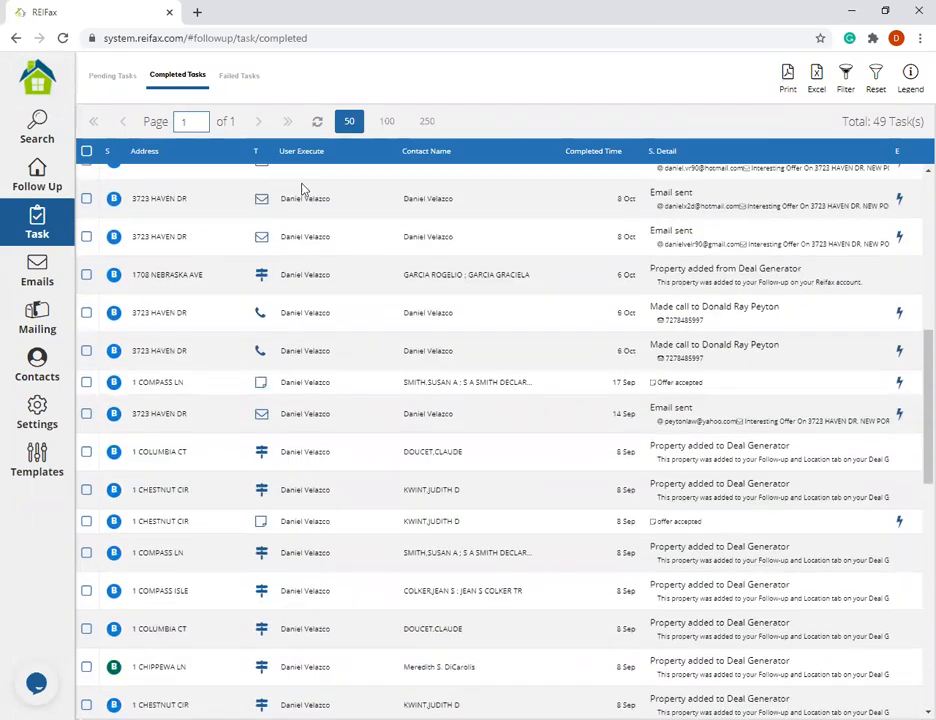
scroll(303, 188, "up", 5)
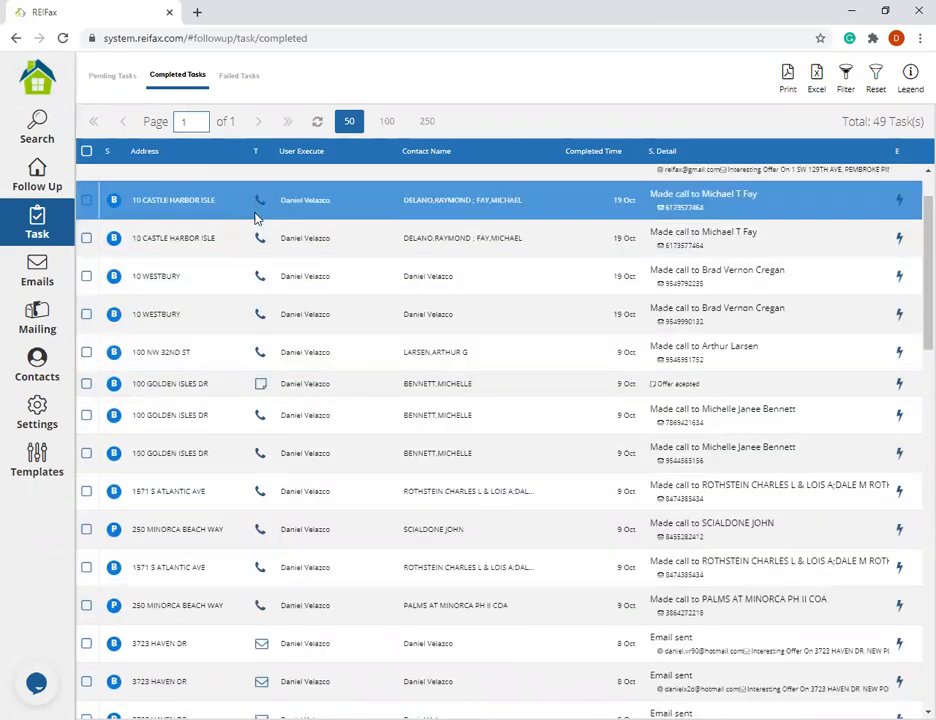
scroll(253, 330, "down", 1)
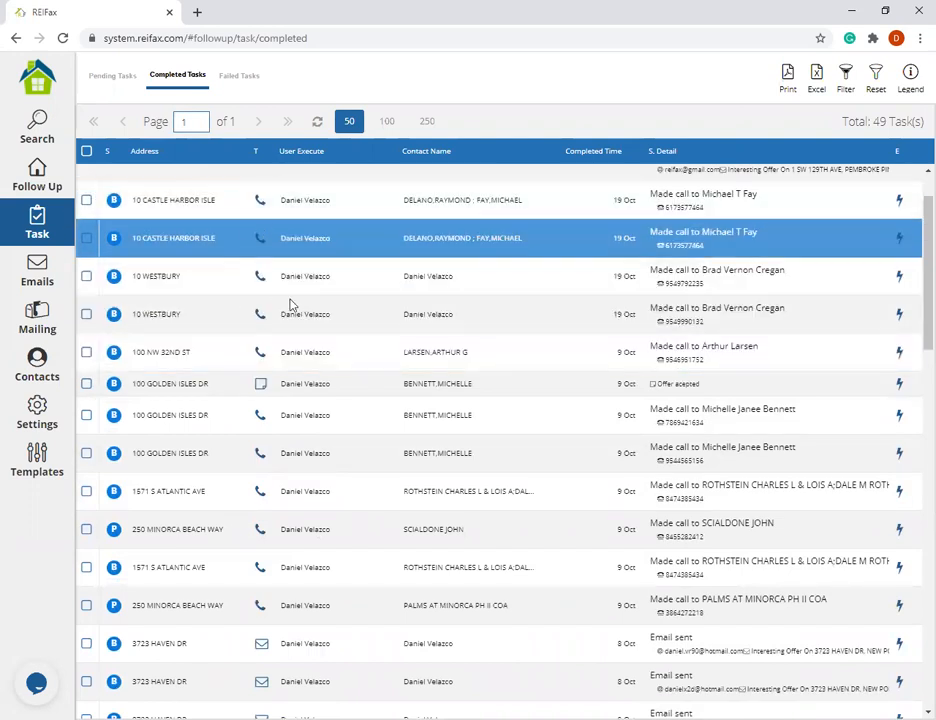
scroll(313, 297, "down", 3)
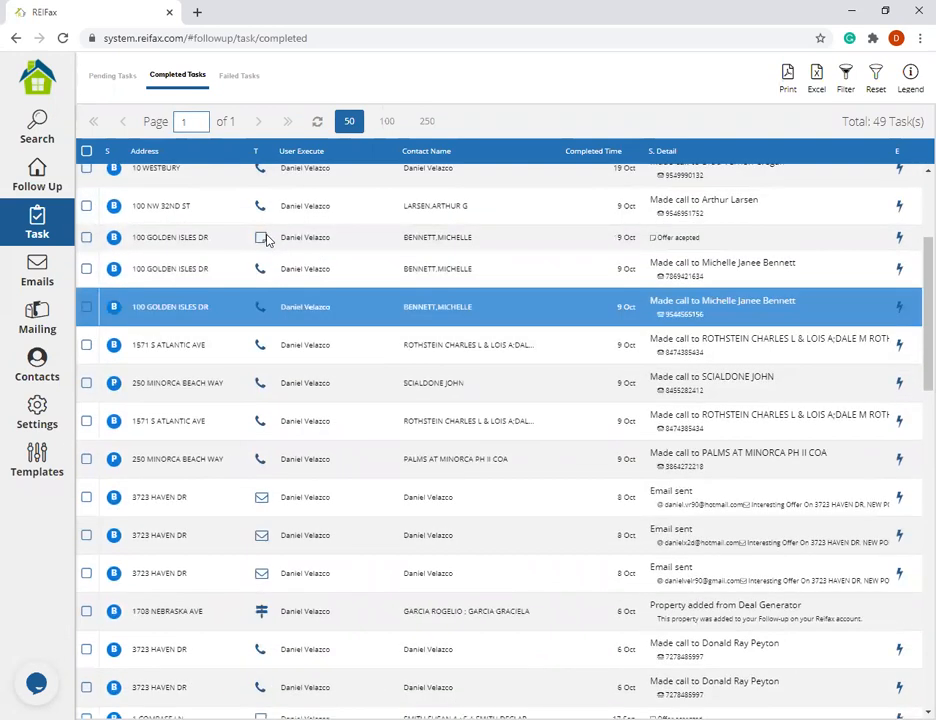
scroll(310, 317, "down", 3)
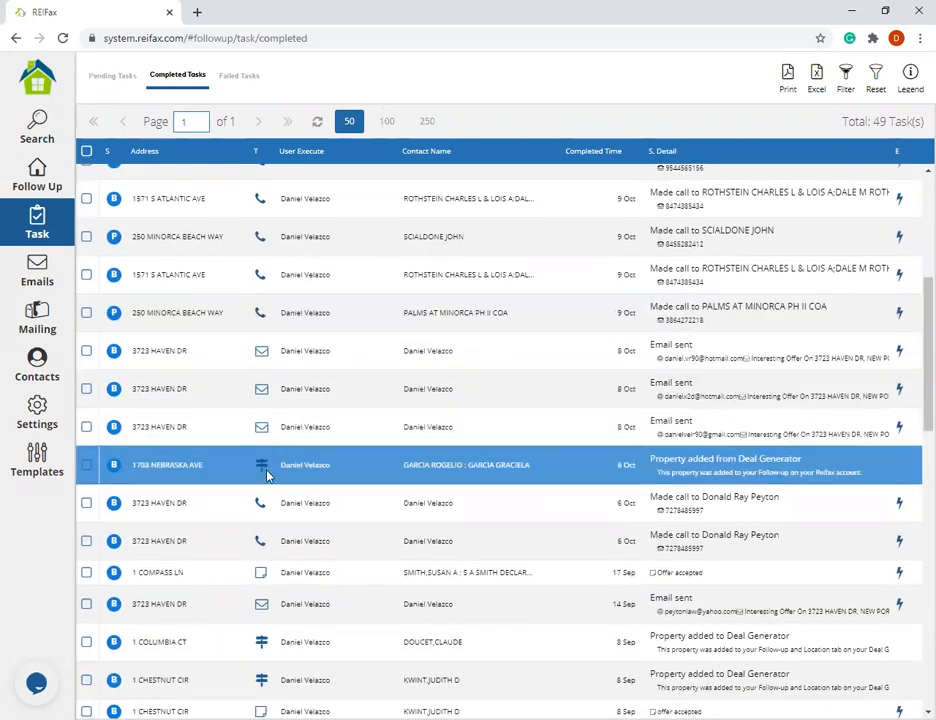
scroll(278, 500, "down", 5)
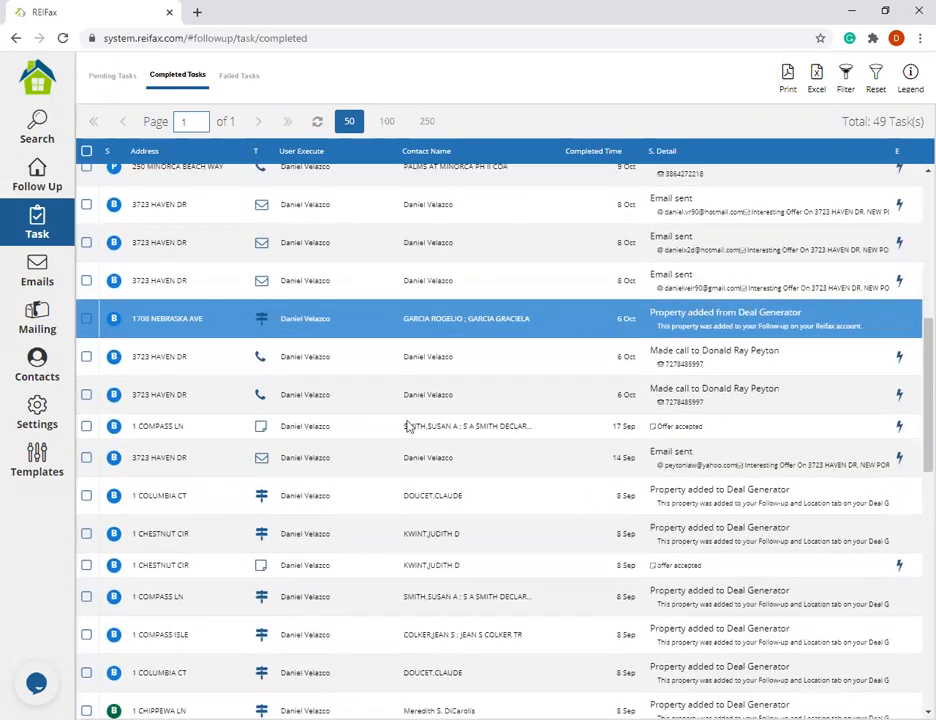
scroll(397, 400, "down", 15)
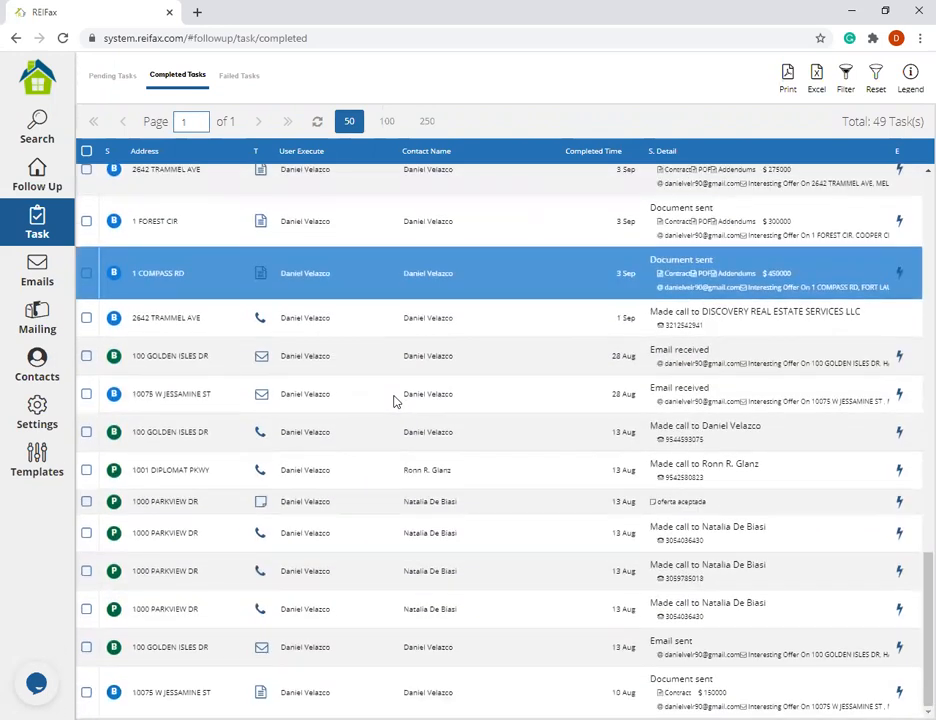
scroll(397, 401, "up", 20)
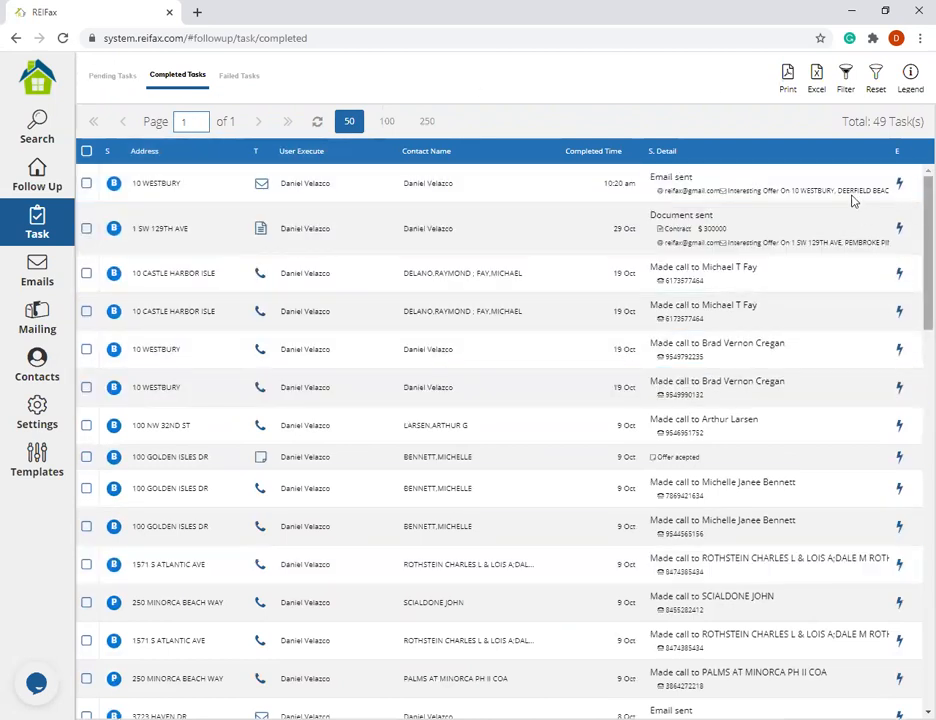
View the task detail of the most recent completed email task
left_click(672, 172)
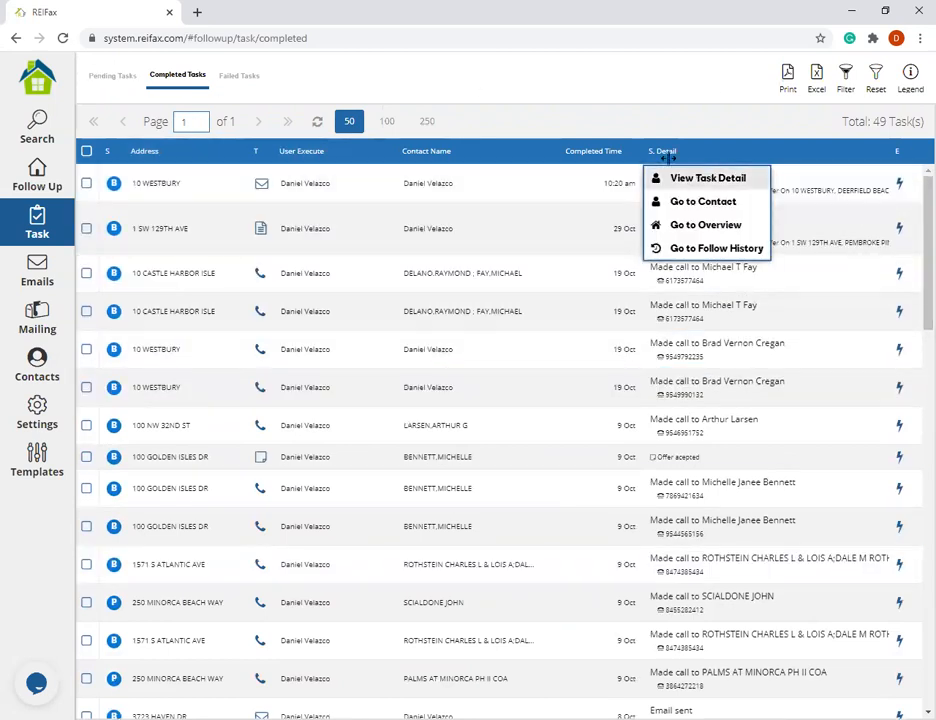
left_click(722, 183)
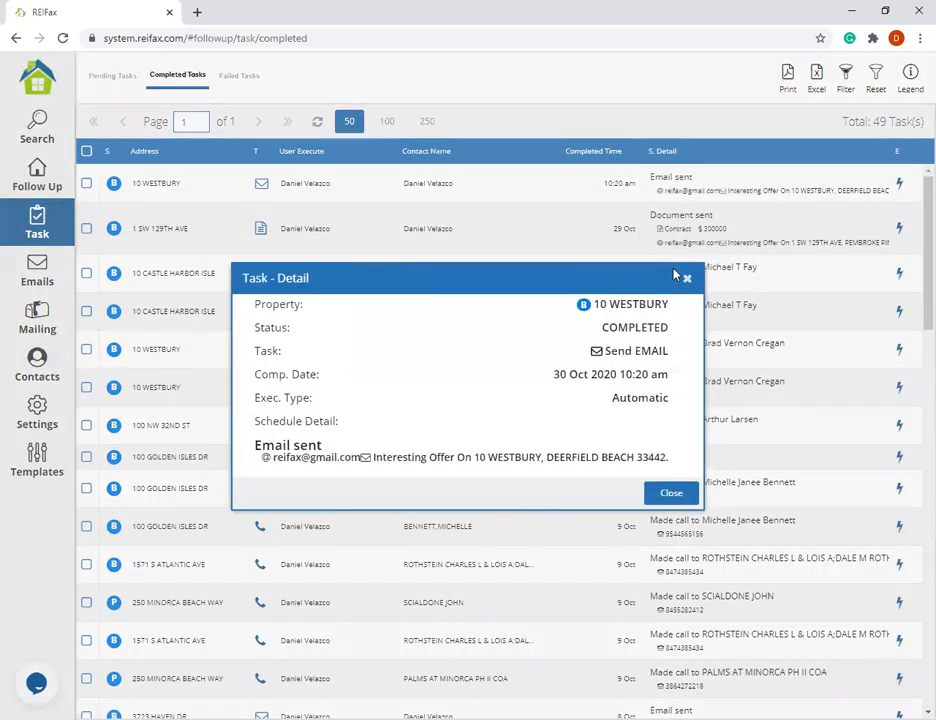
left_click(693, 197)
left_click(726, 199)
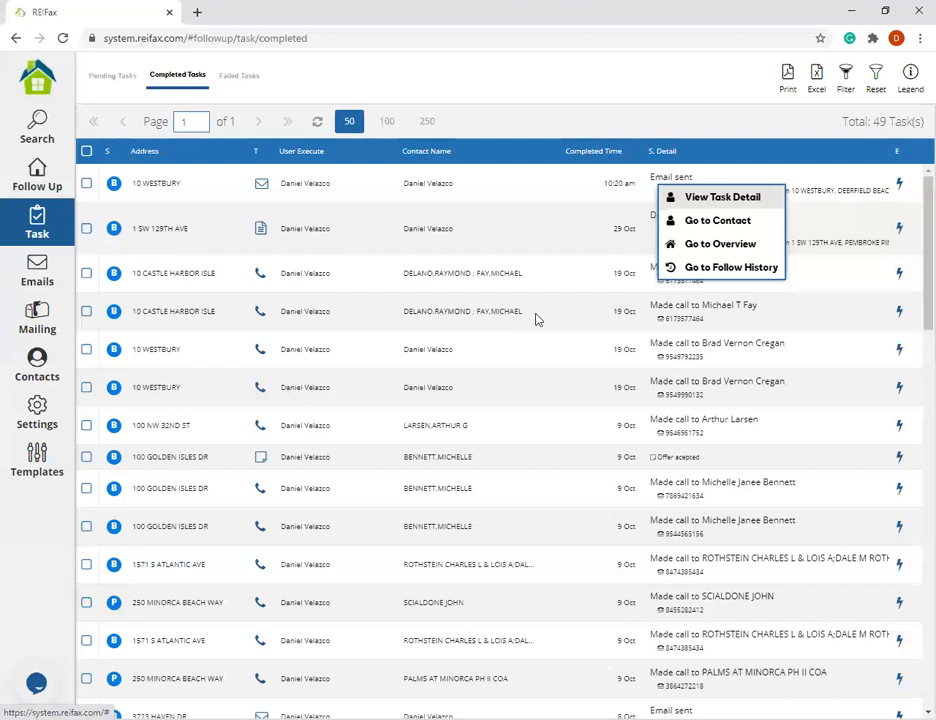
left_click_drag(276, 445, 280, 477)
left_click(503, 390)
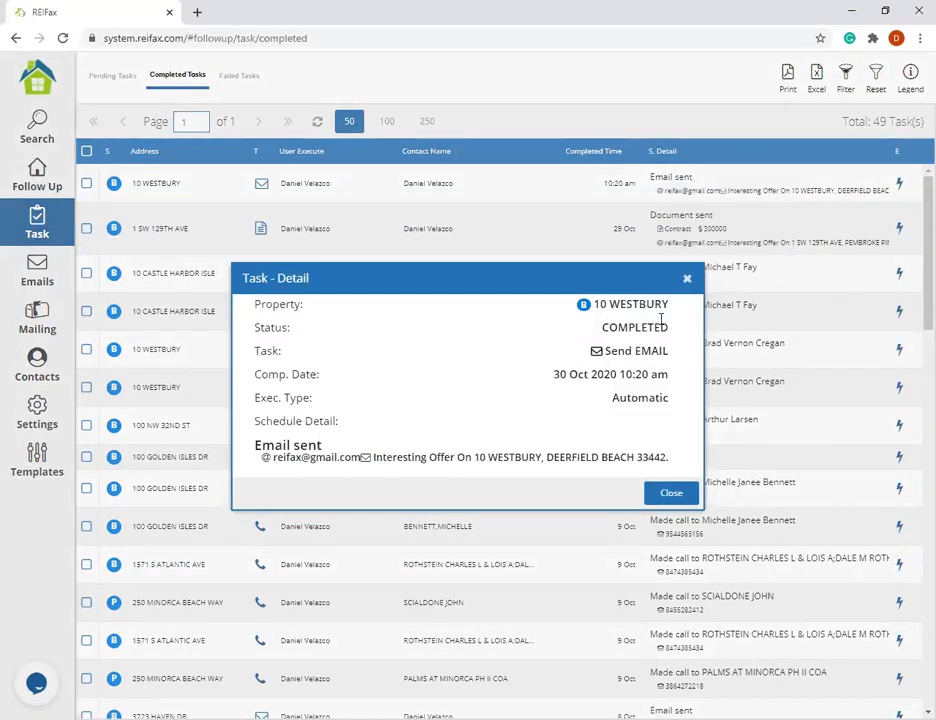
Highlight the completion date and the execution type in the task detail
left_click_drag(540, 376, 679, 376)
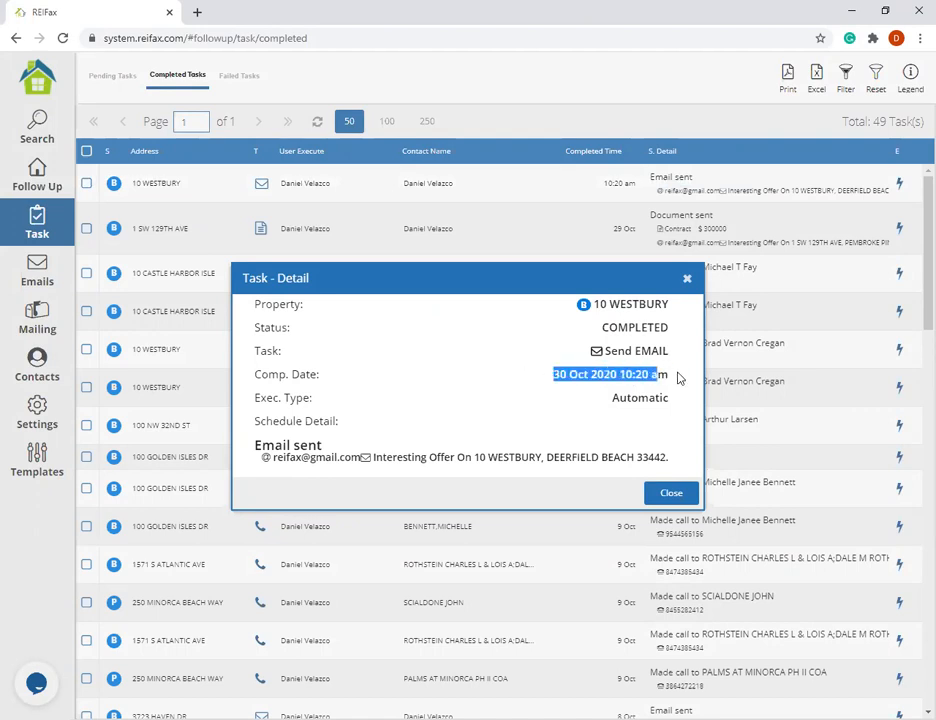
left_click(617, 402)
left_click_drag(617, 402, 675, 398)
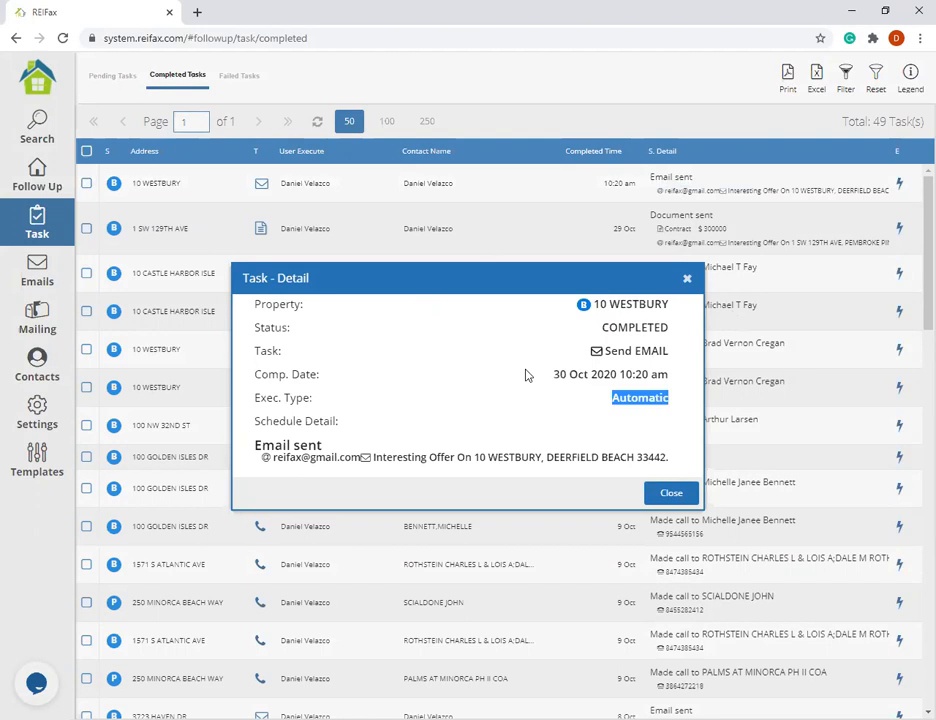
Highlight the task type and the property in the task detail of the completed email task
left_click_drag(600, 351, 714, 350)
left_click(524, 424)
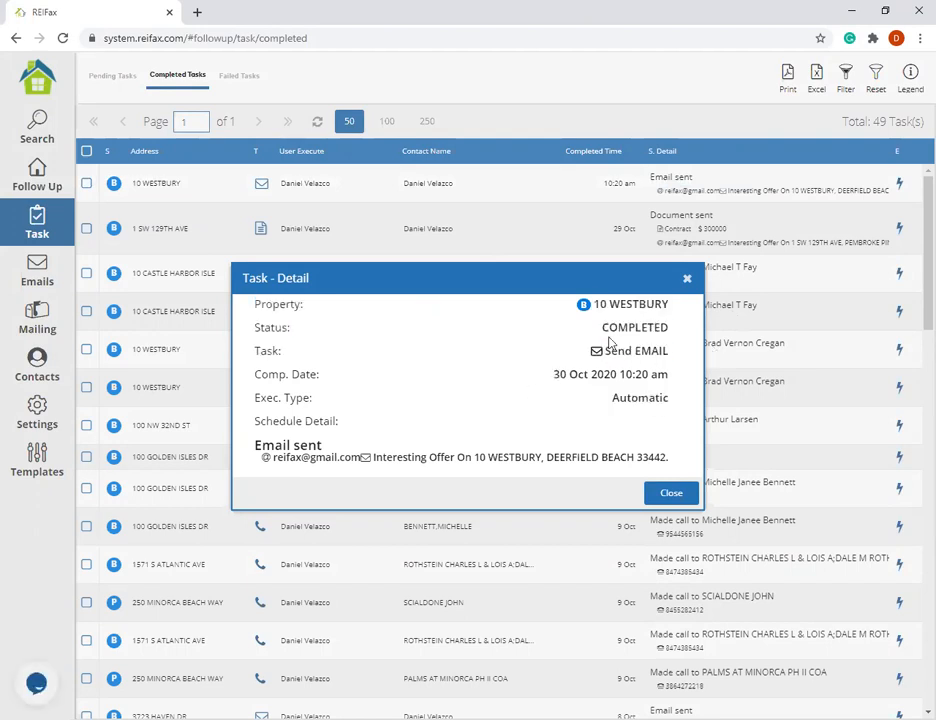
left_click_drag(609, 303, 696, 305)
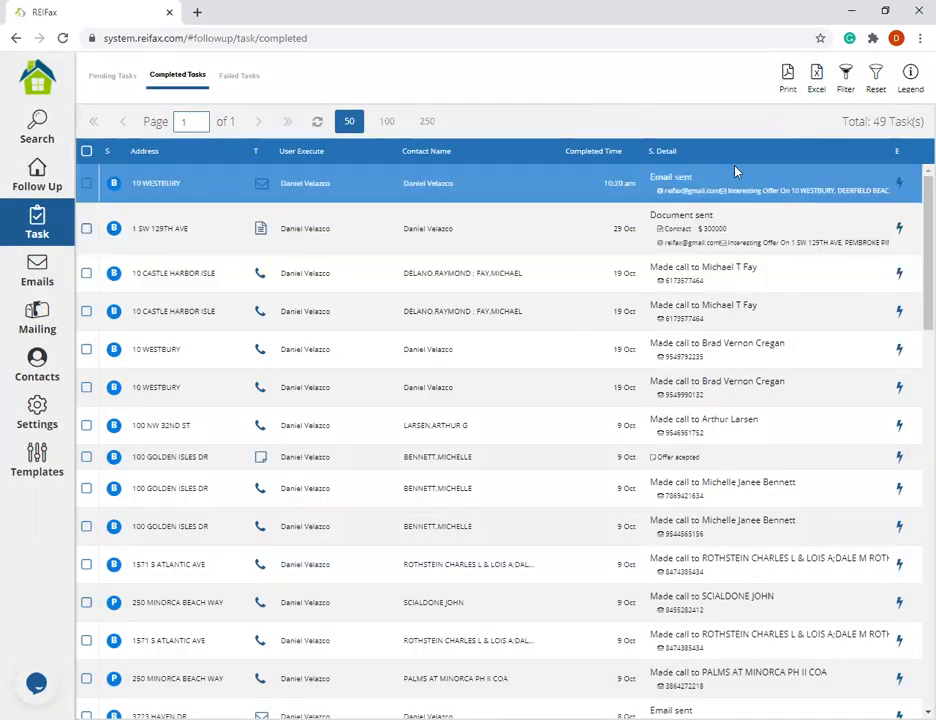
Filter the completed tasks list by the Make NOTE task type
scroll(645, 400, "down", 5)
scroll(650, 360, "up", 5)
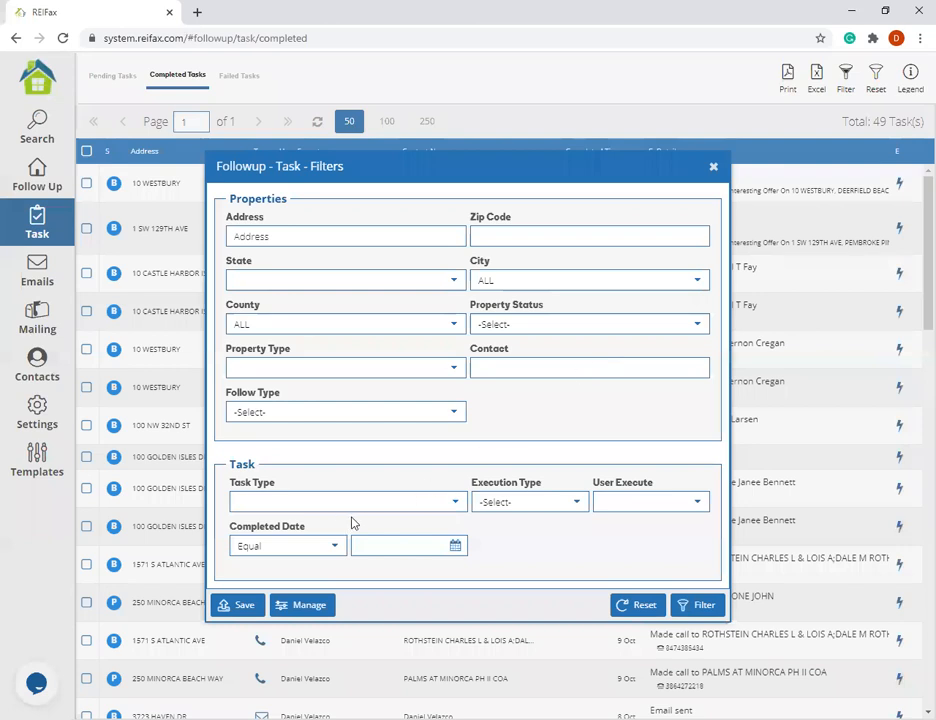
left_click(450, 509)
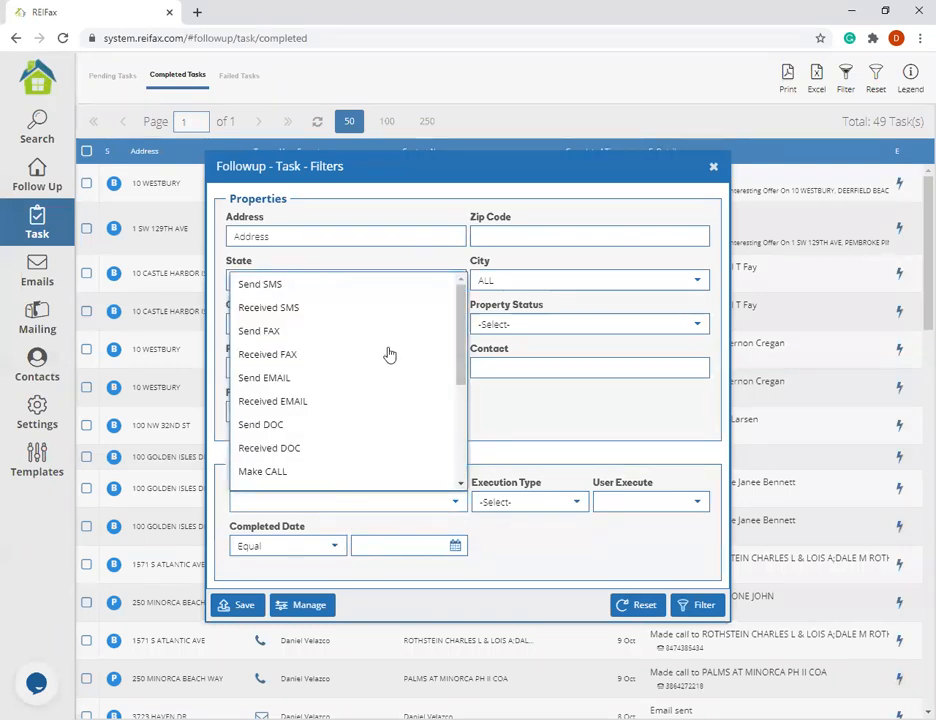
scroll(386, 353, "down", 3)
left_click(320, 453)
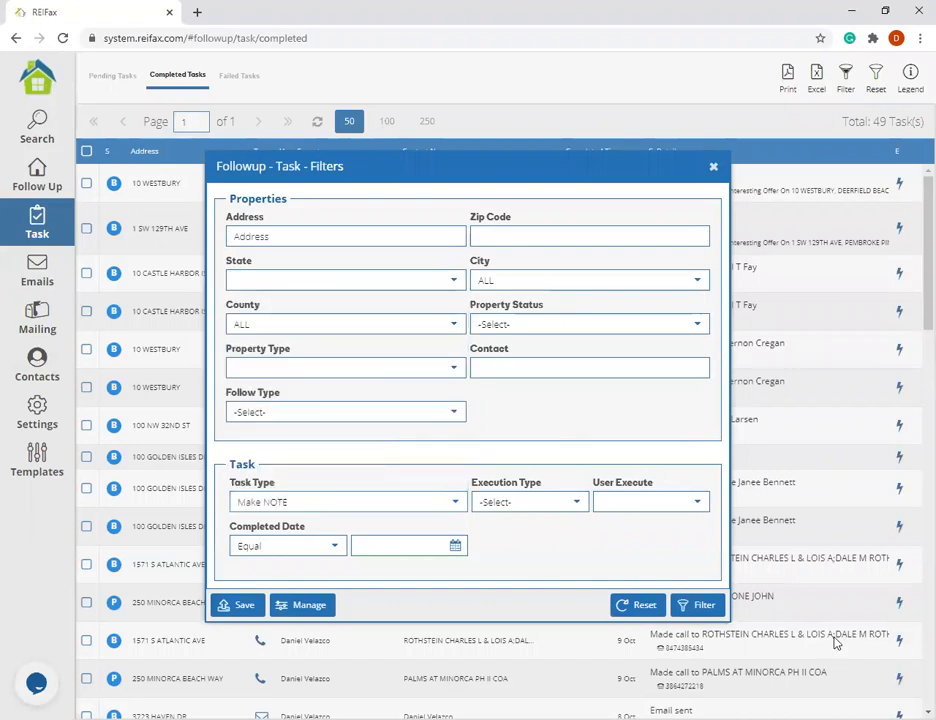
left_click(697, 604)
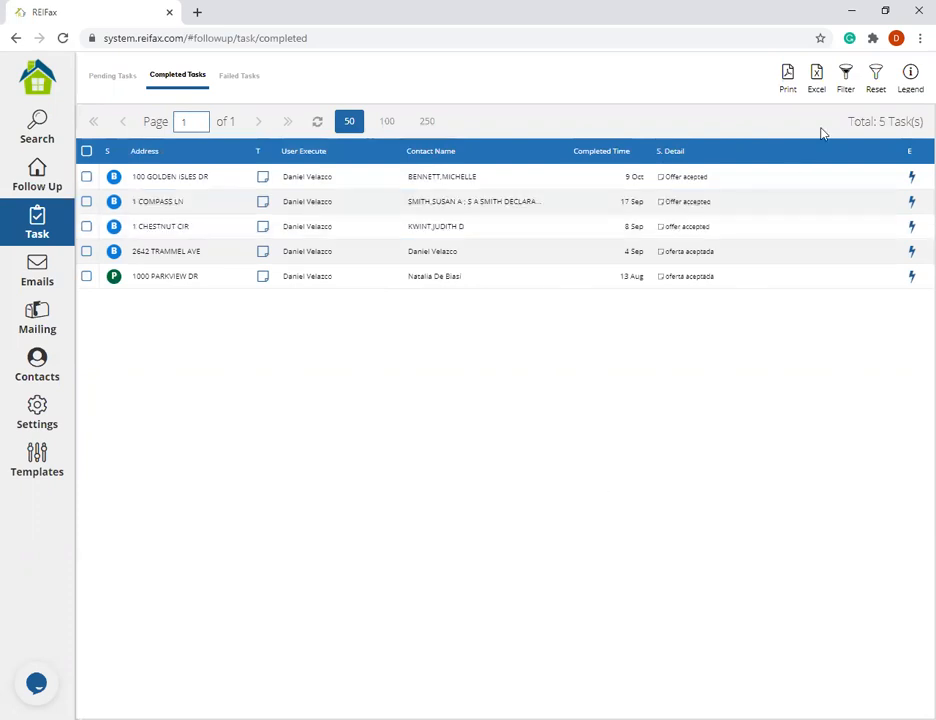
Reset the completed tasks filter and open the failed tasks list
left_click(875, 88)
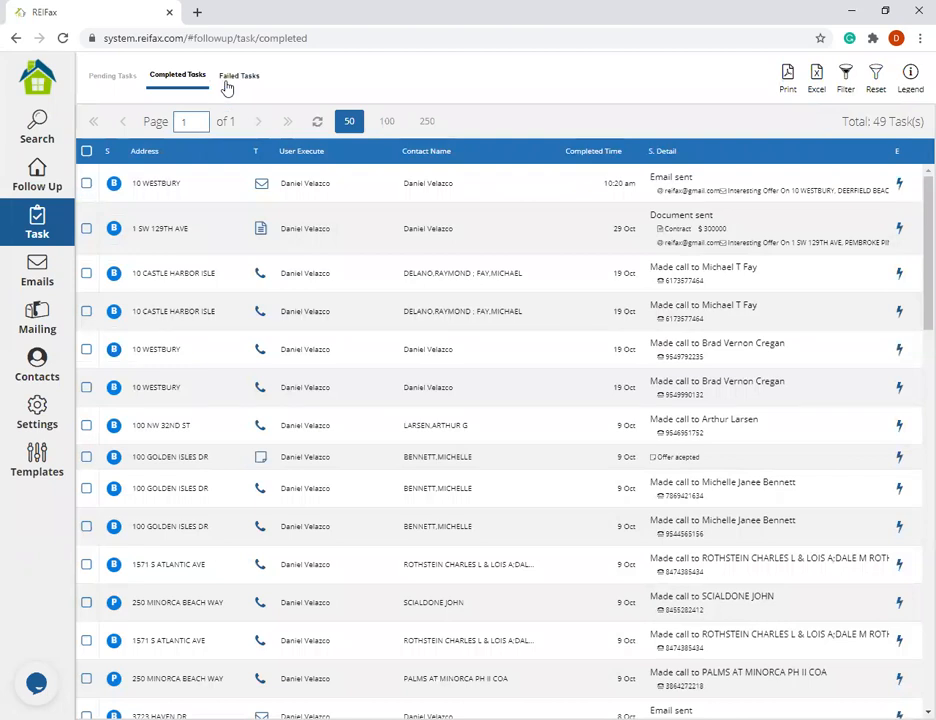
left_click(228, 80)
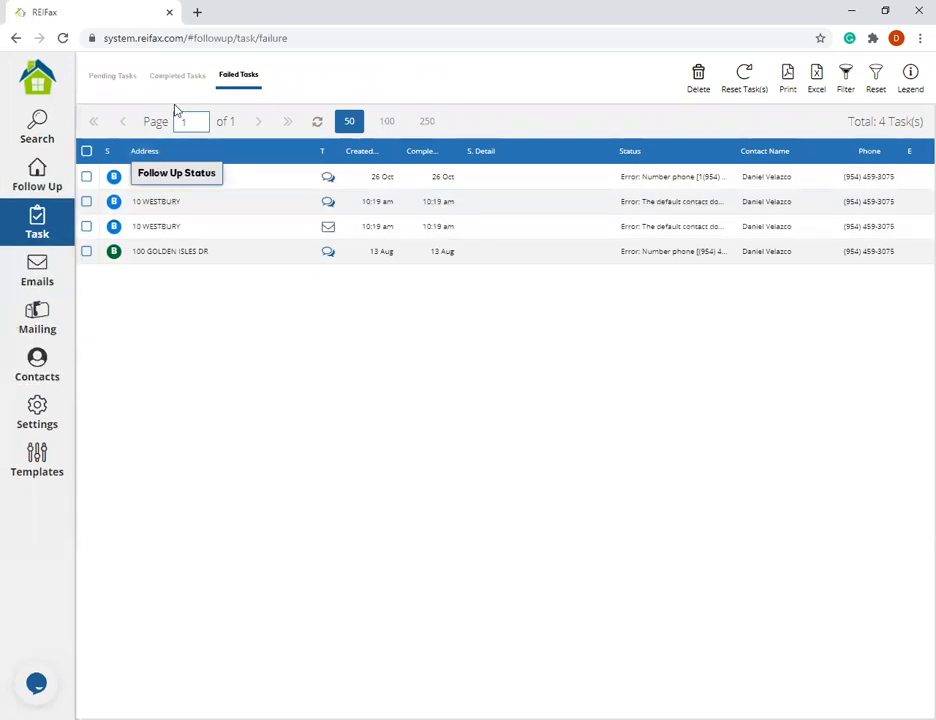
View the task detail of the first failed SMS task, highlight its error message and close the detail
right_click(624, 187)
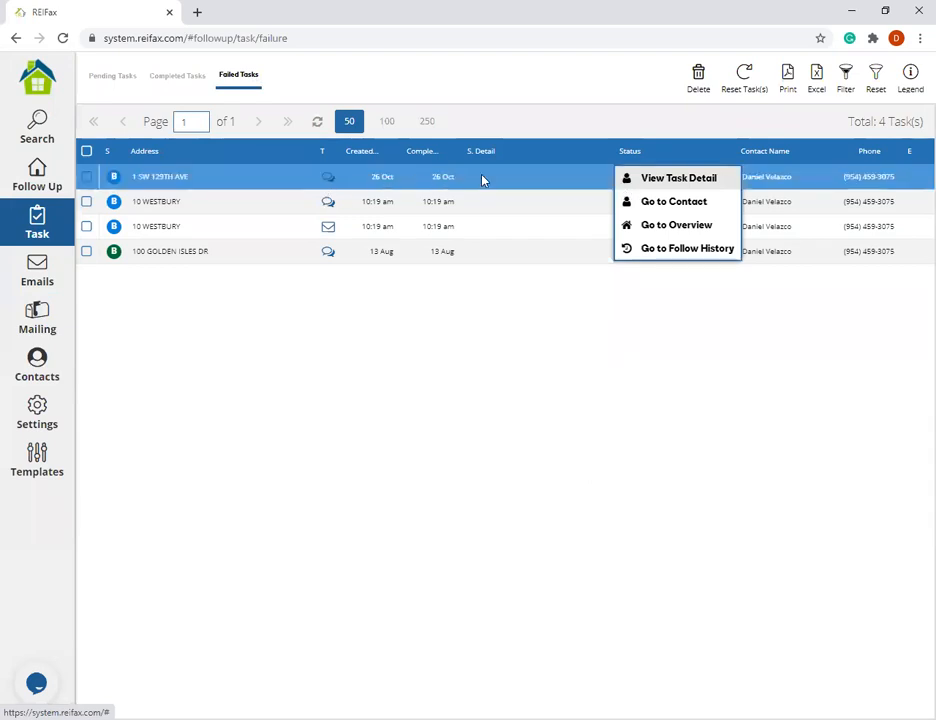
left_click(656, 184)
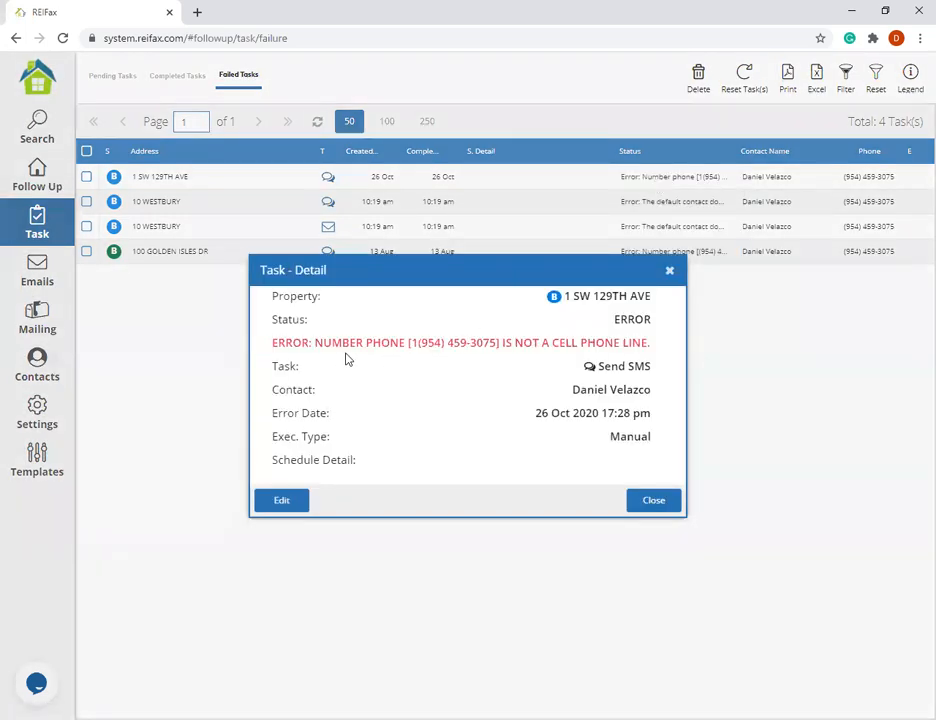
left_click_drag(272, 348, 650, 339)
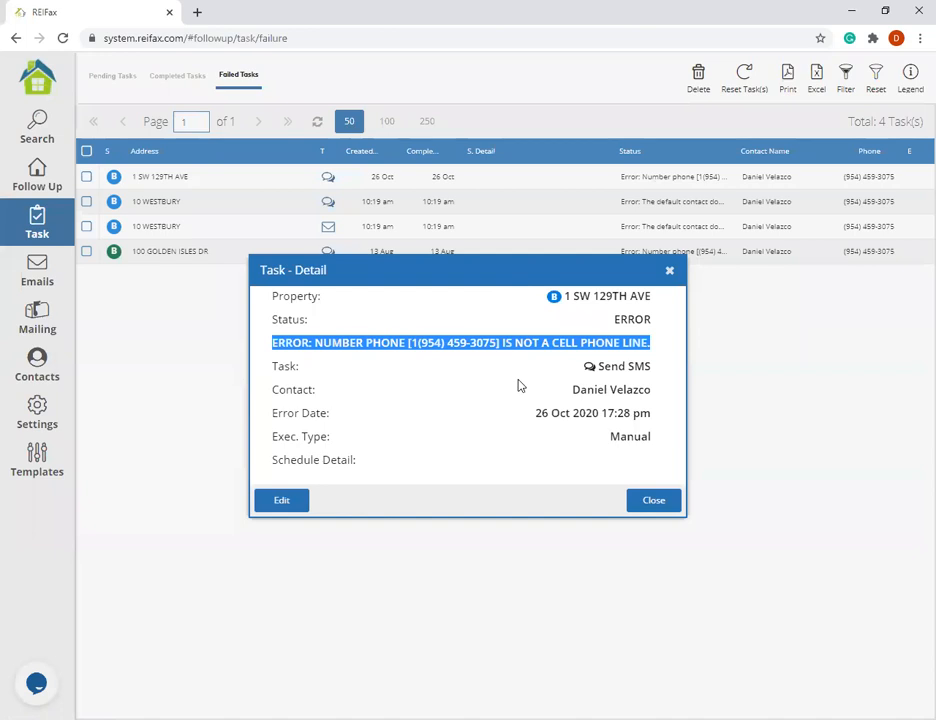
left_click(398, 370)
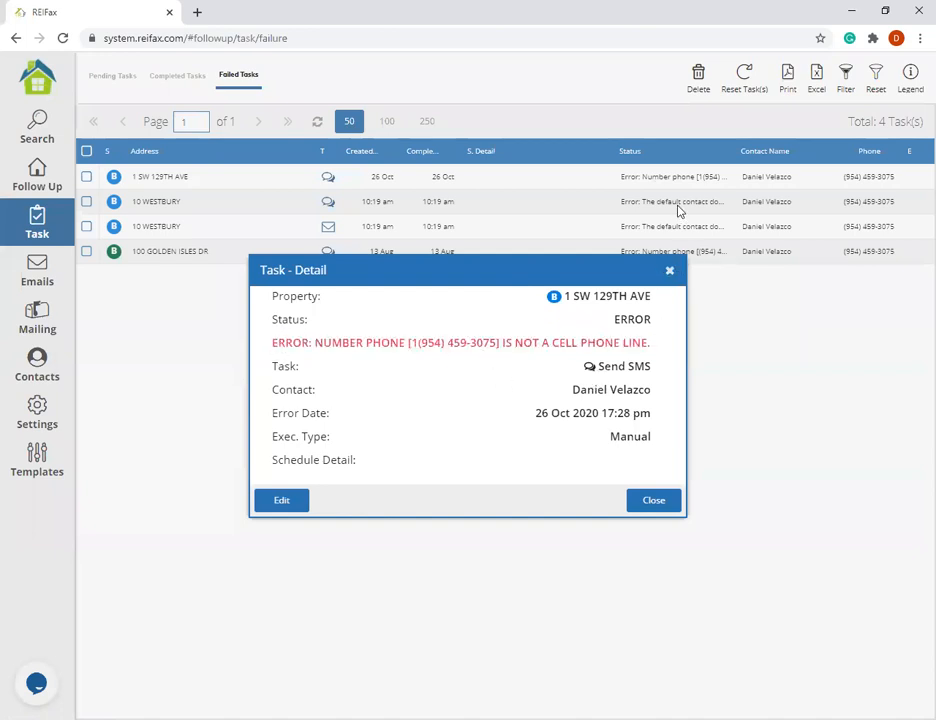
left_click(669, 271)
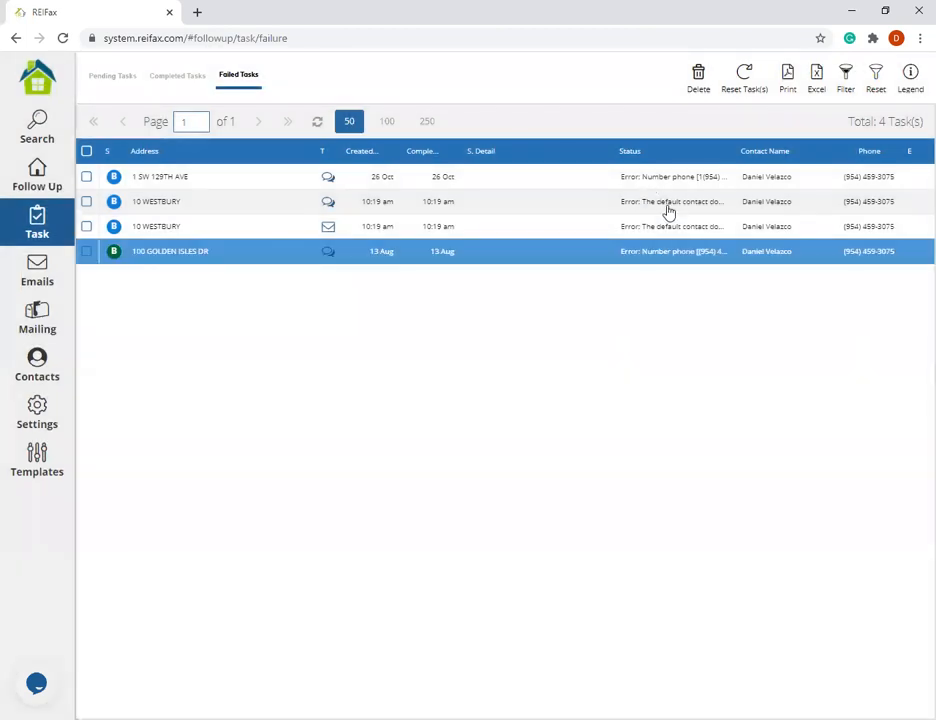
Open the contact of the first failed task, highlight the phone type and phone number, and close the contact
left_click(620, 174)
left_click(668, 205)
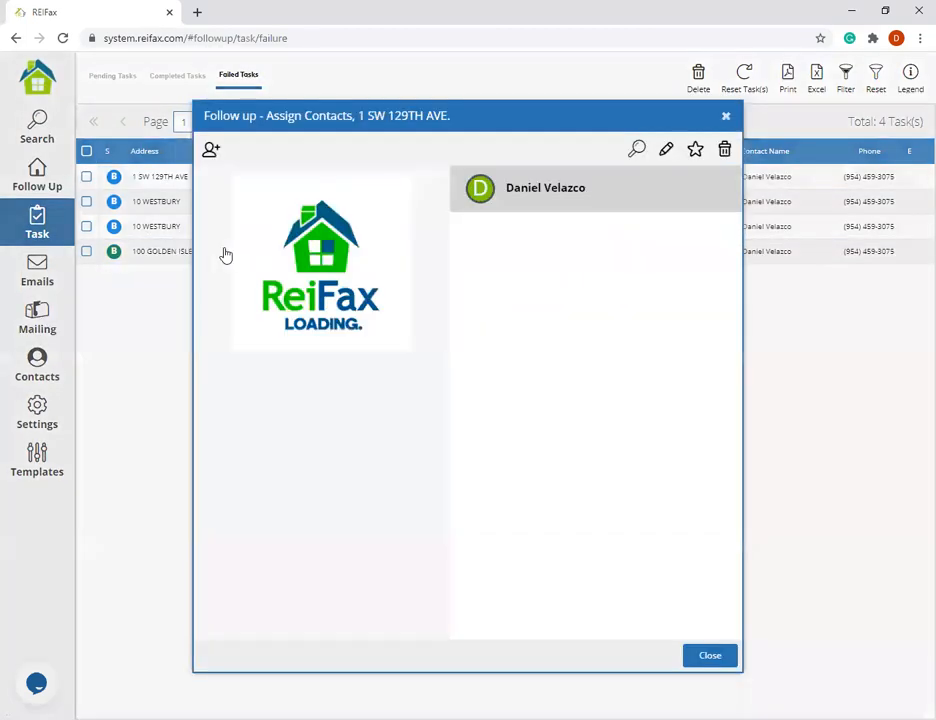
left_click_drag(591, 403, 608, 402)
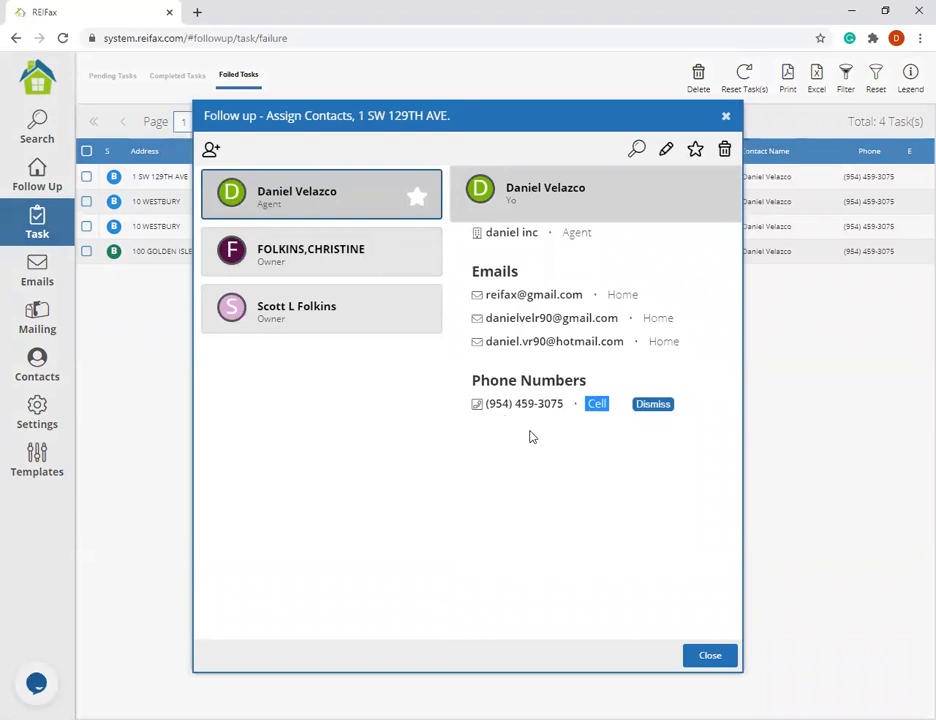
left_click_drag(479, 410, 564, 404)
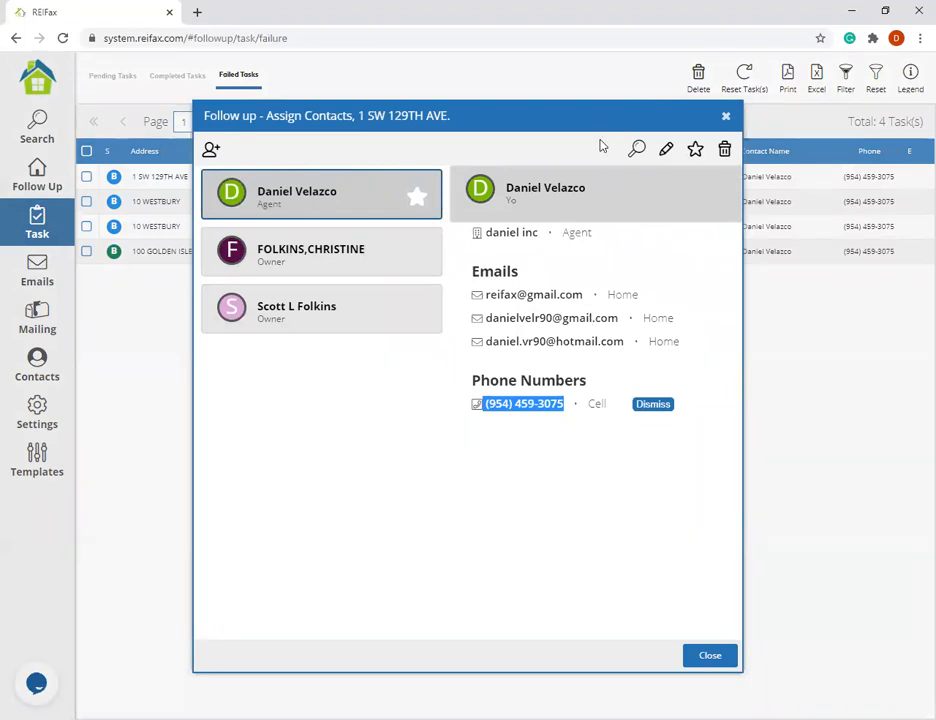
left_click(726, 119)
View the task detail of the failed email task, highlight its error message and close the detail
right_click(618, 218)
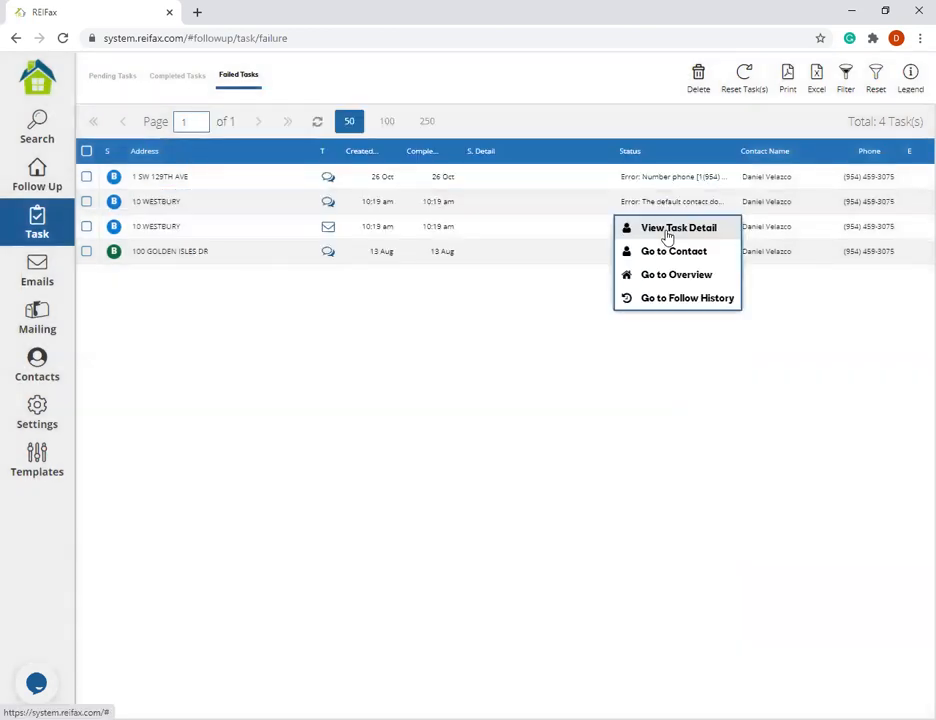
left_click(664, 230)
left_click_drag(351, 342, 620, 340)
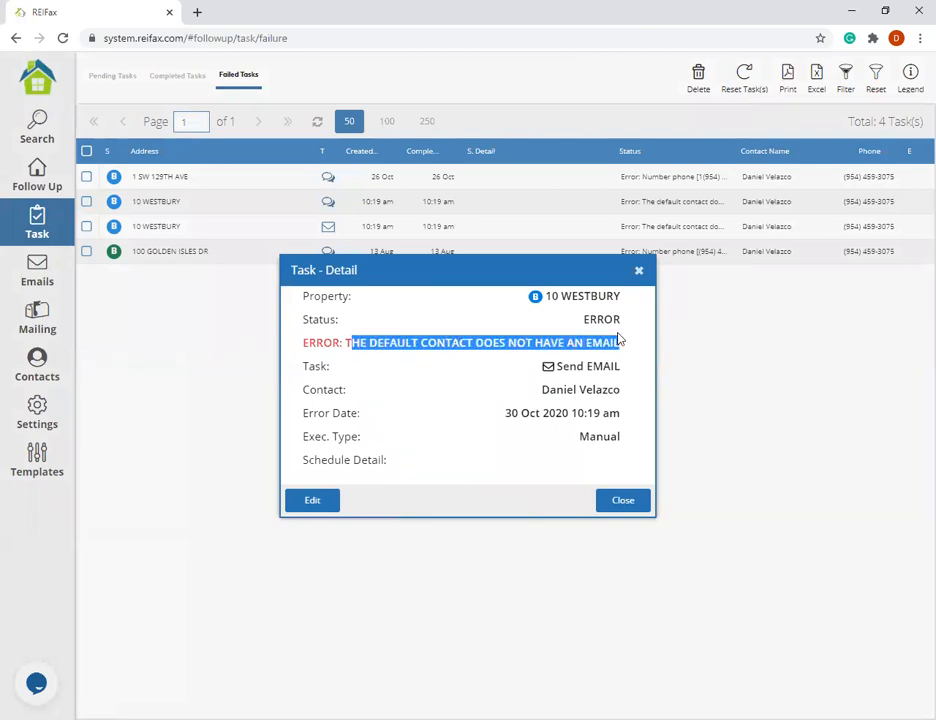
left_click(639, 271)
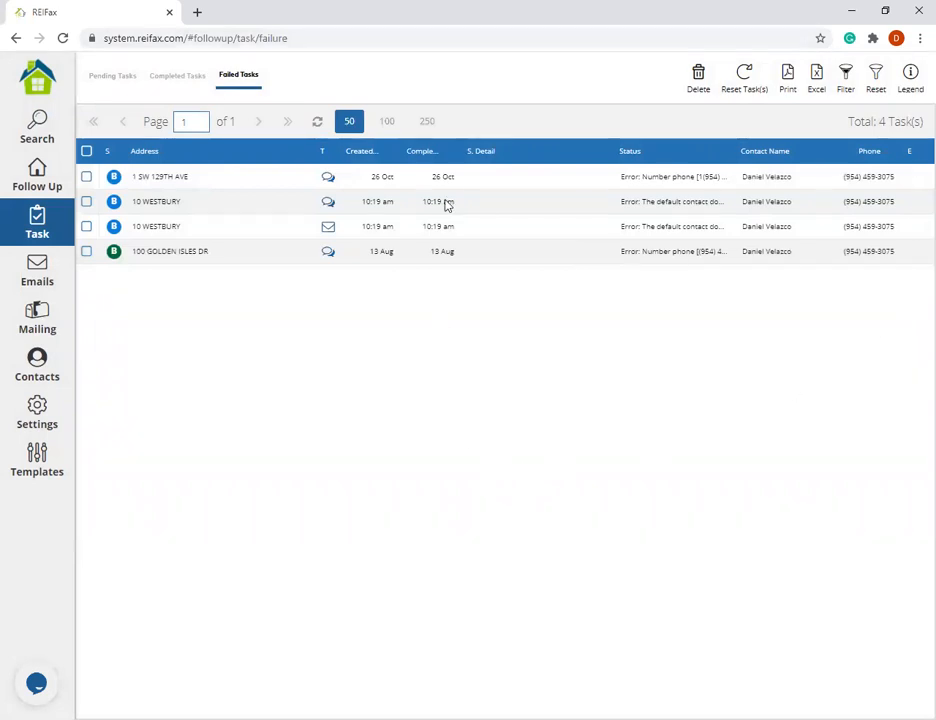
left_click(727, 185)
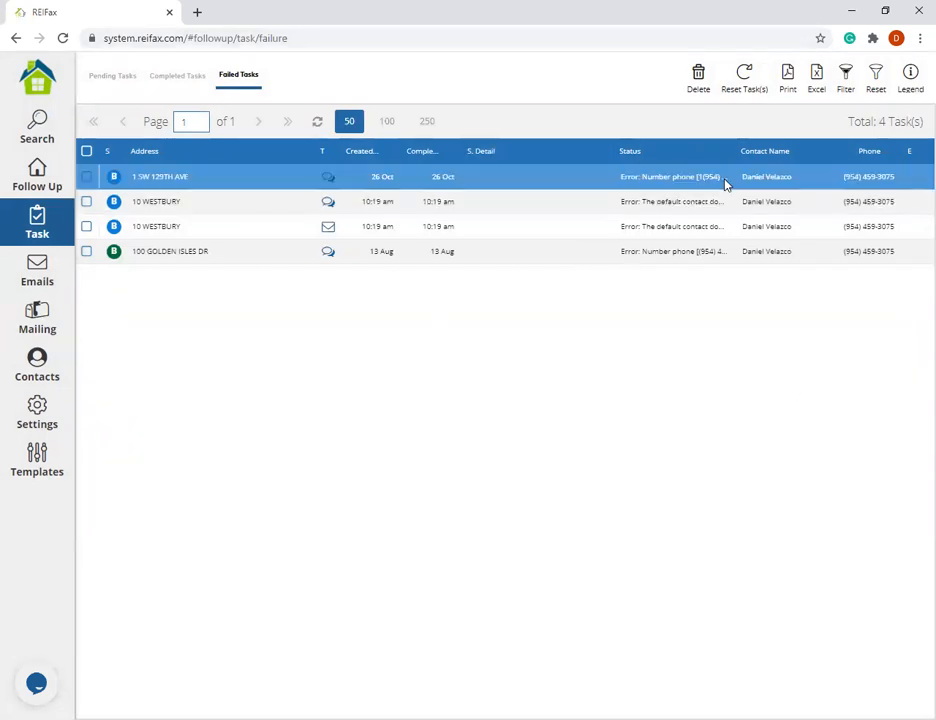
left_click(490, 249)
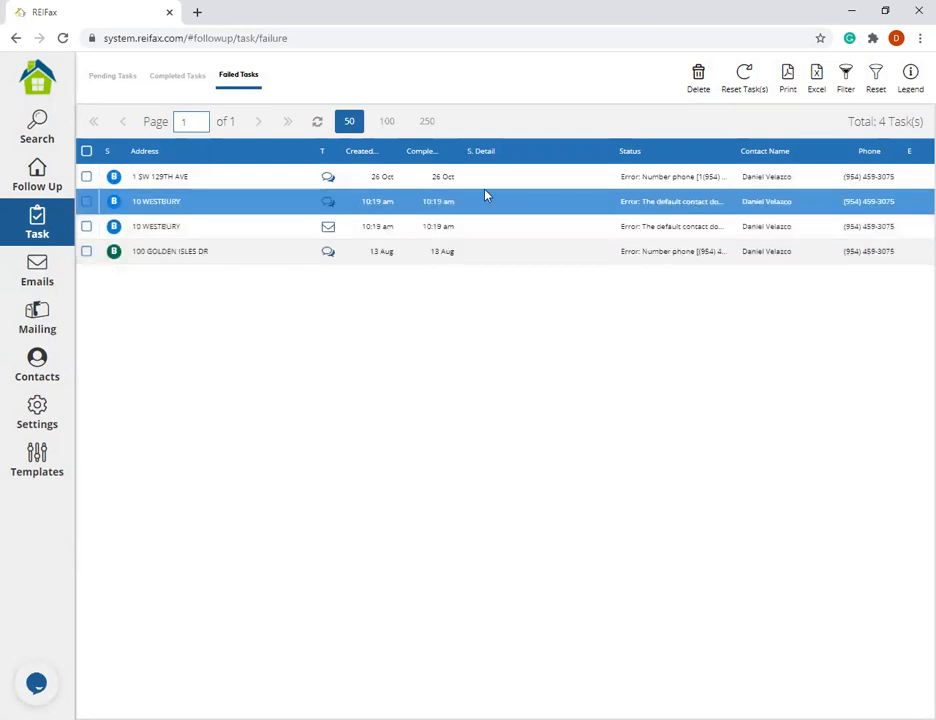
left_click(589, 188)
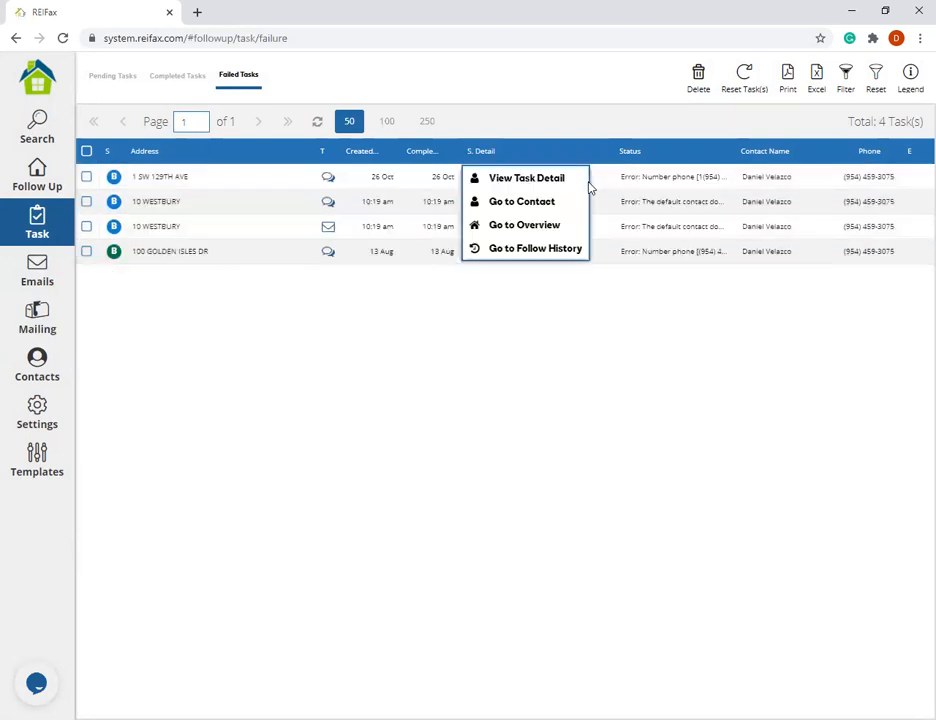
left_click(676, 393)
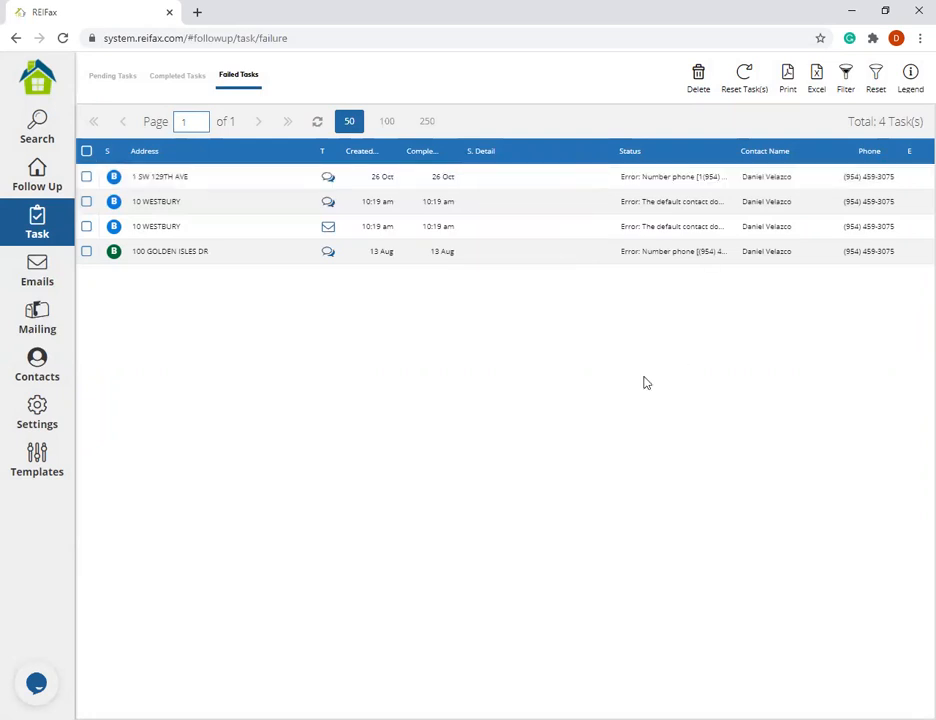
Open the follow history of the sixth property in the follow-up list
left_click(37, 188)
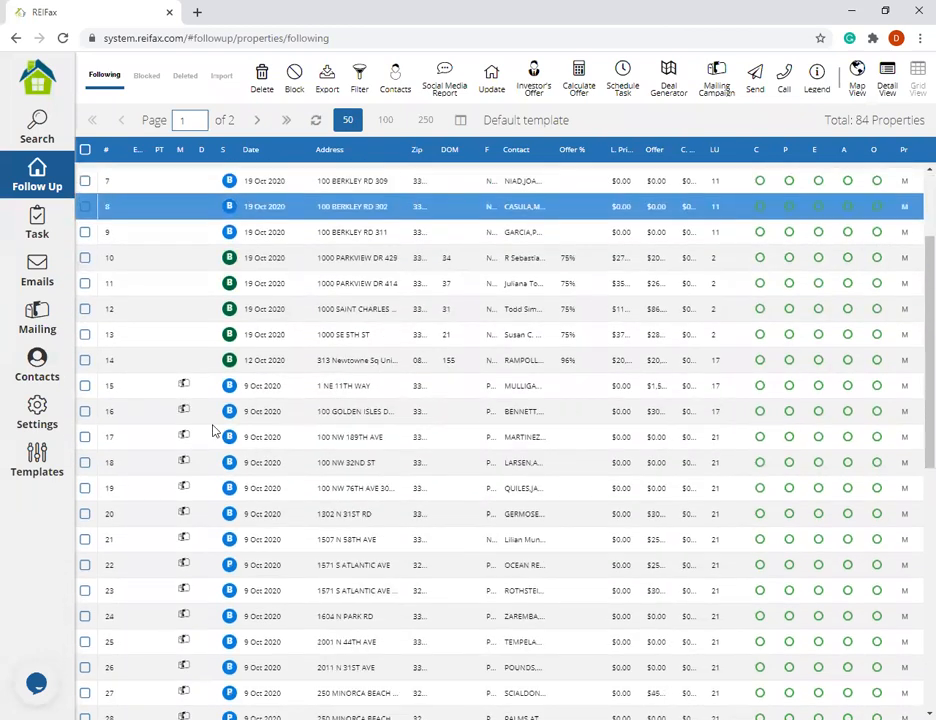
right_click(180, 303)
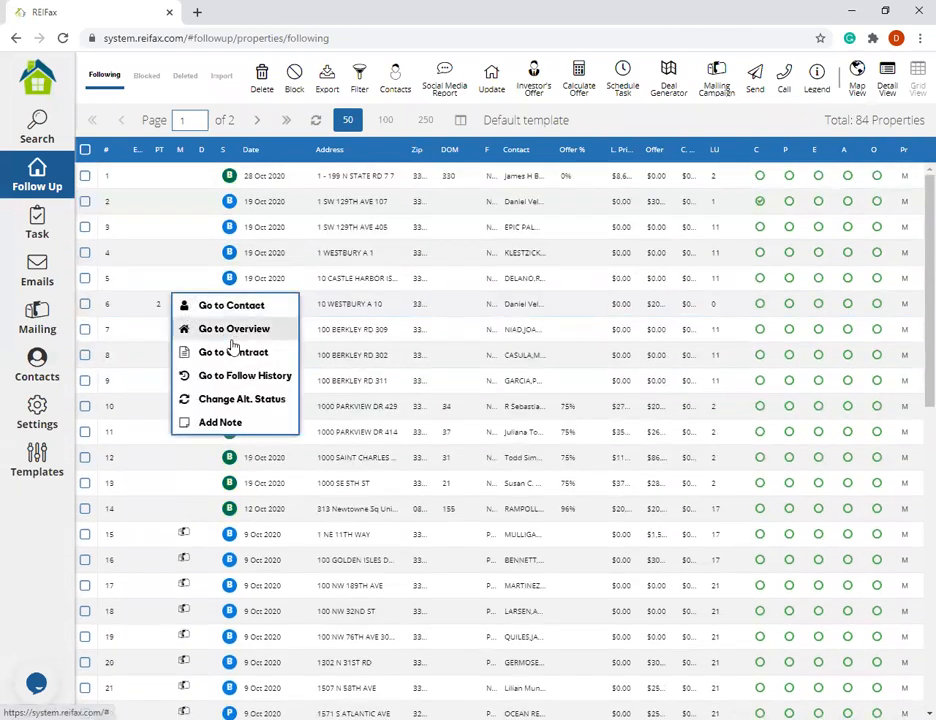
left_click(113, 304)
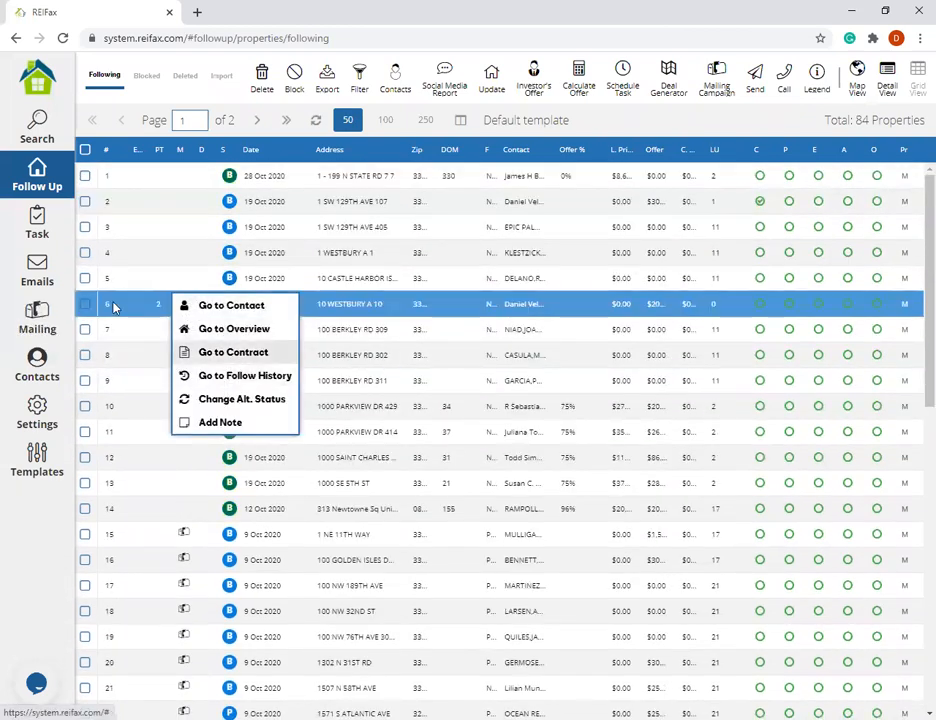
right_click(198, 308)
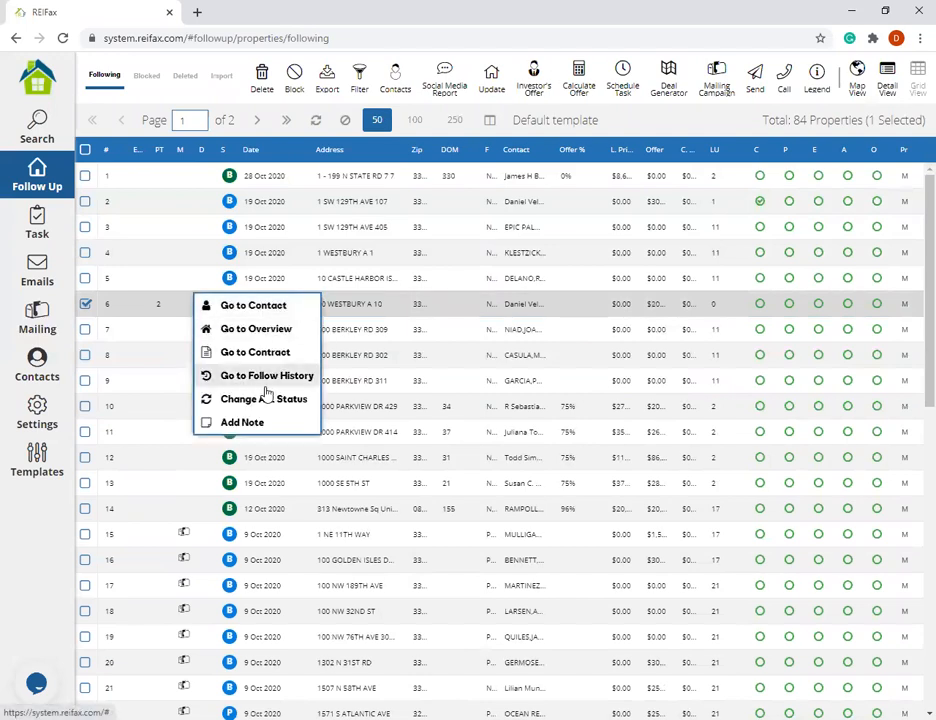
left_click(300, 376)
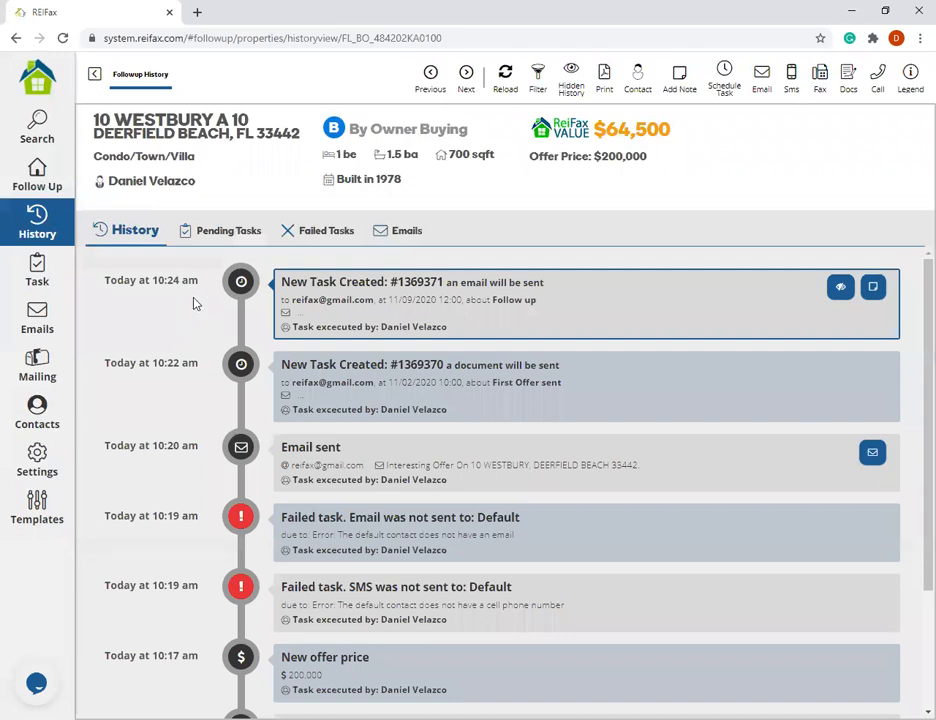
Examine the property's history timeline from the newest to the oldest entry, including created tasks, sent emails, failed tasks, offer price and calls
left_click_drag(192, 281, 330, 277)
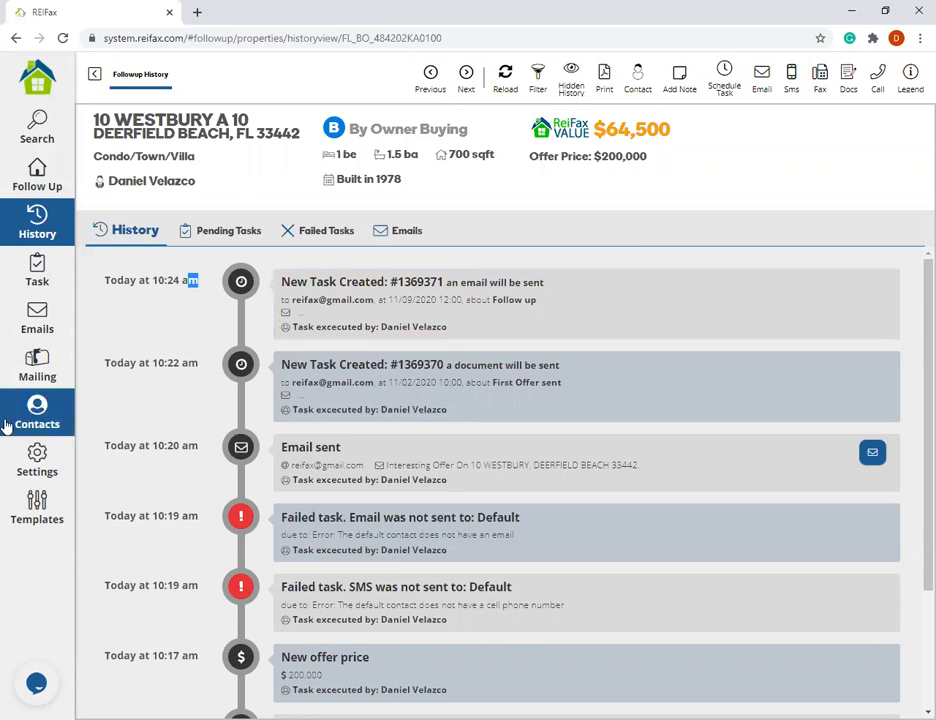
scroll(519, 435, "down", 1)
scroll(171, 351, "down", 1)
scroll(367, 364, "up", 2)
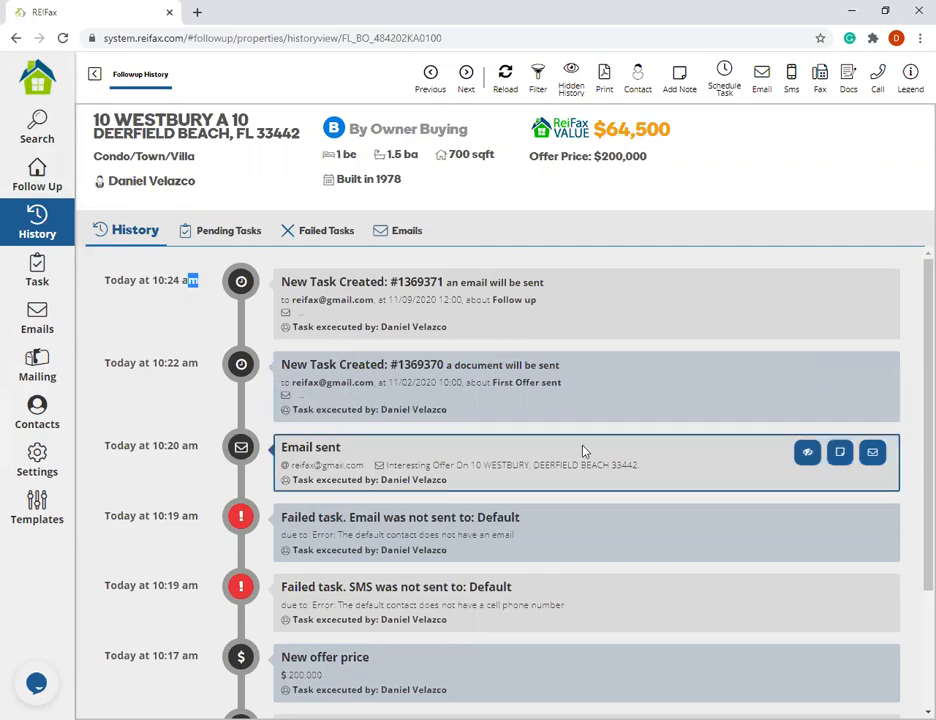
scroll(366, 507, "down", 2)
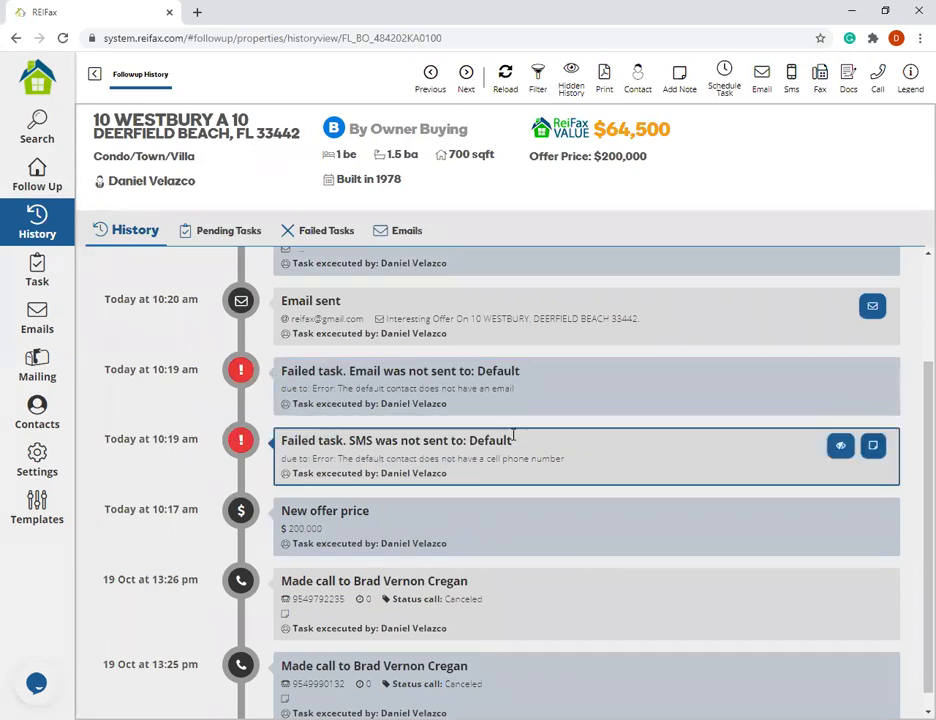
scroll(412, 505, "down", 1)
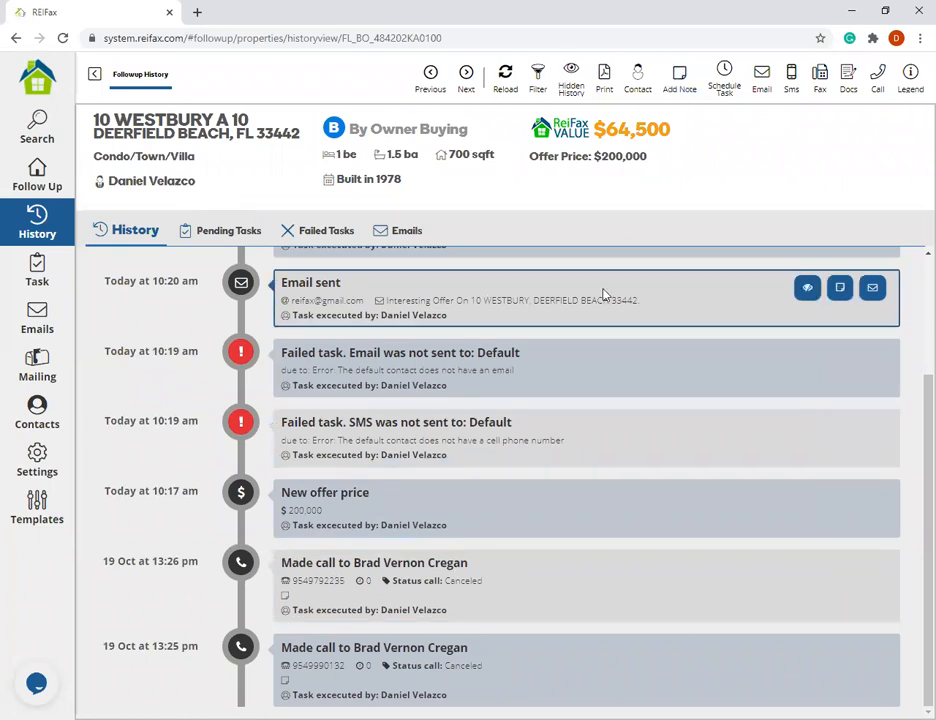
scroll(307, 299, "up", 1)
scroll(241, 250, "up", 1)
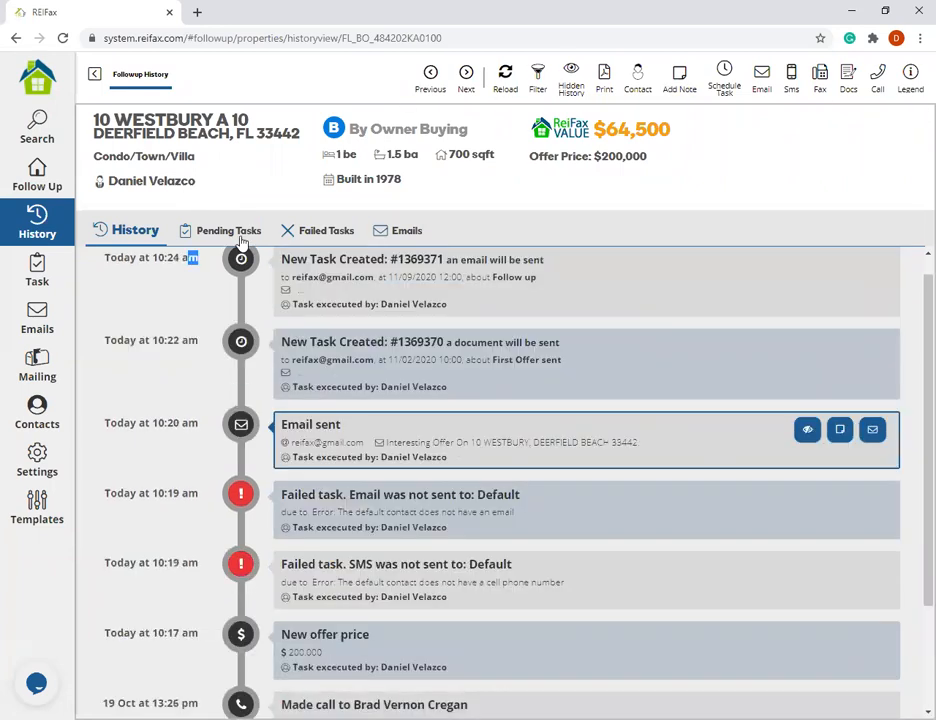
View the property's pending tasks and failed tasks within its follow-up history
left_click(229, 231)
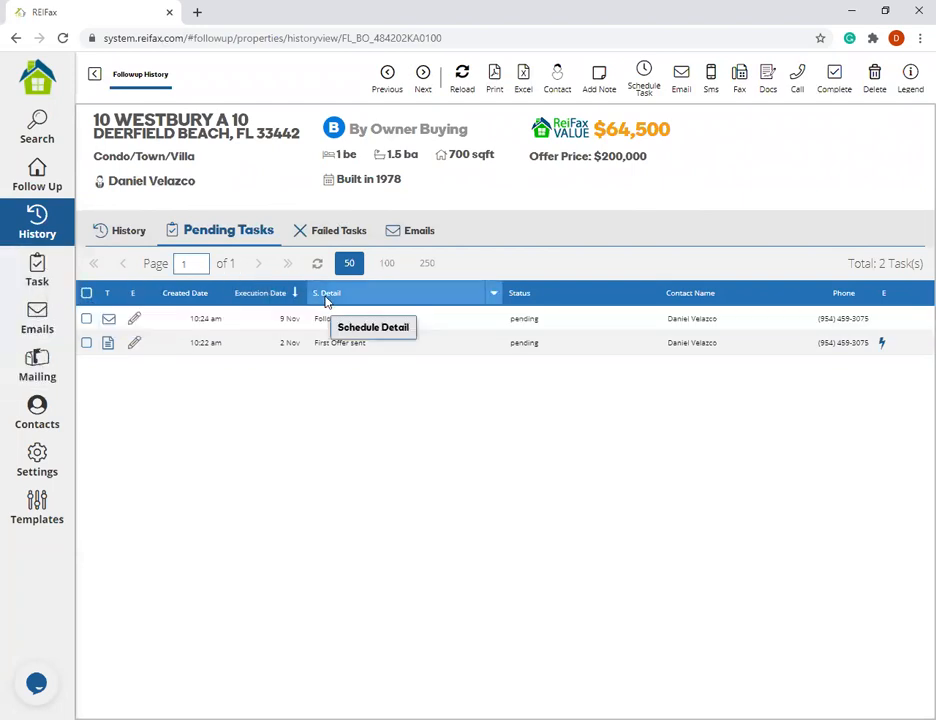
left_click(300, 232)
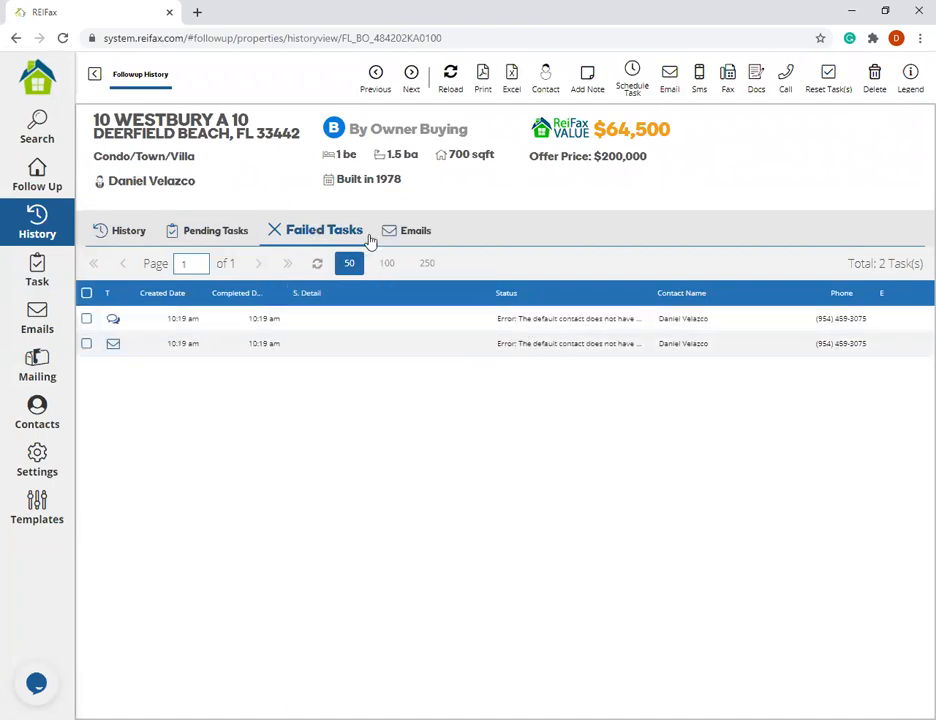
View the emails in the property's follow-up history and return to the follow-up list
left_click(404, 242)
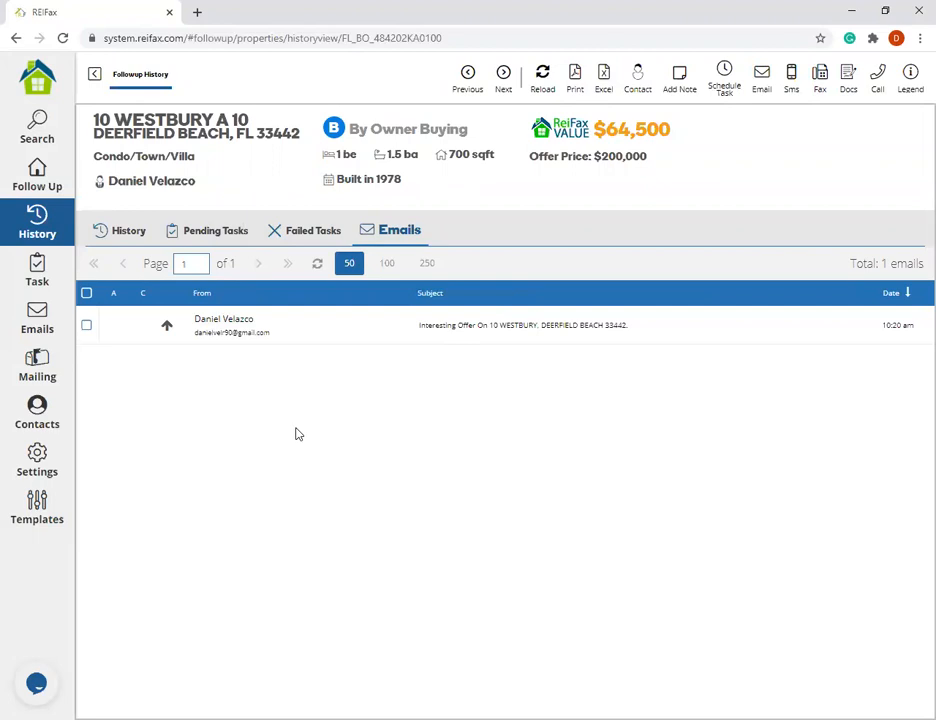
left_click(31, 165)
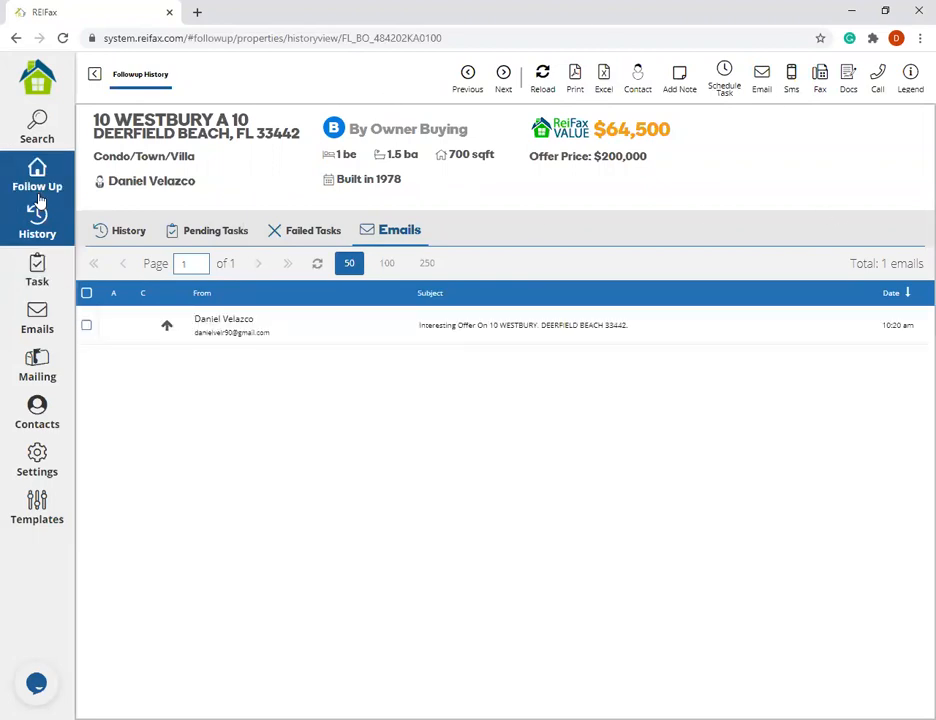
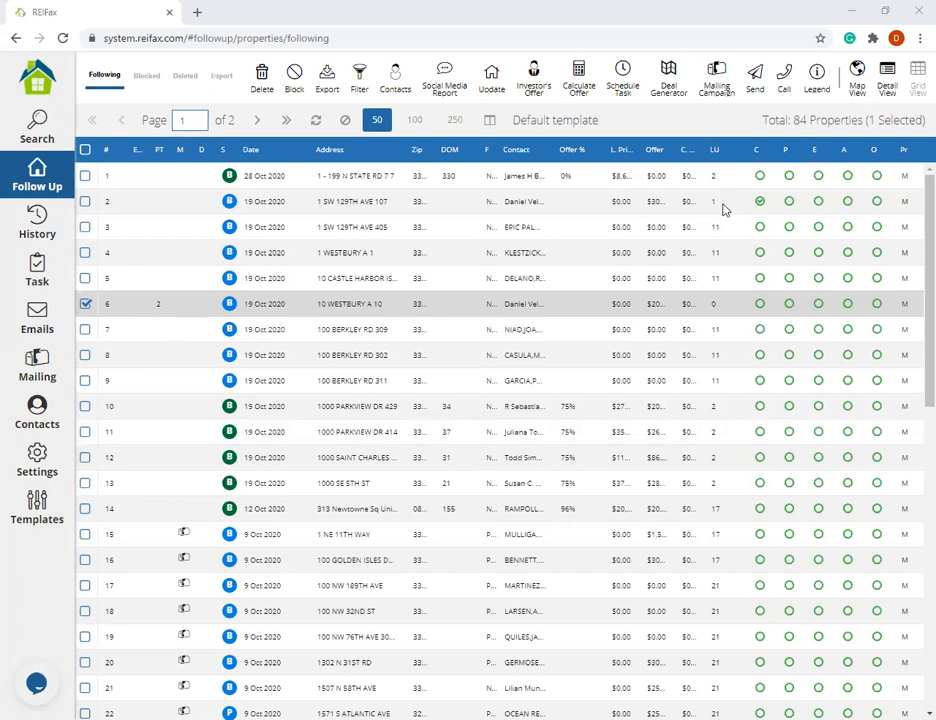
View the available send options and the scheduled task form for the selected property, closing both without creating anything
left_click(755, 76)
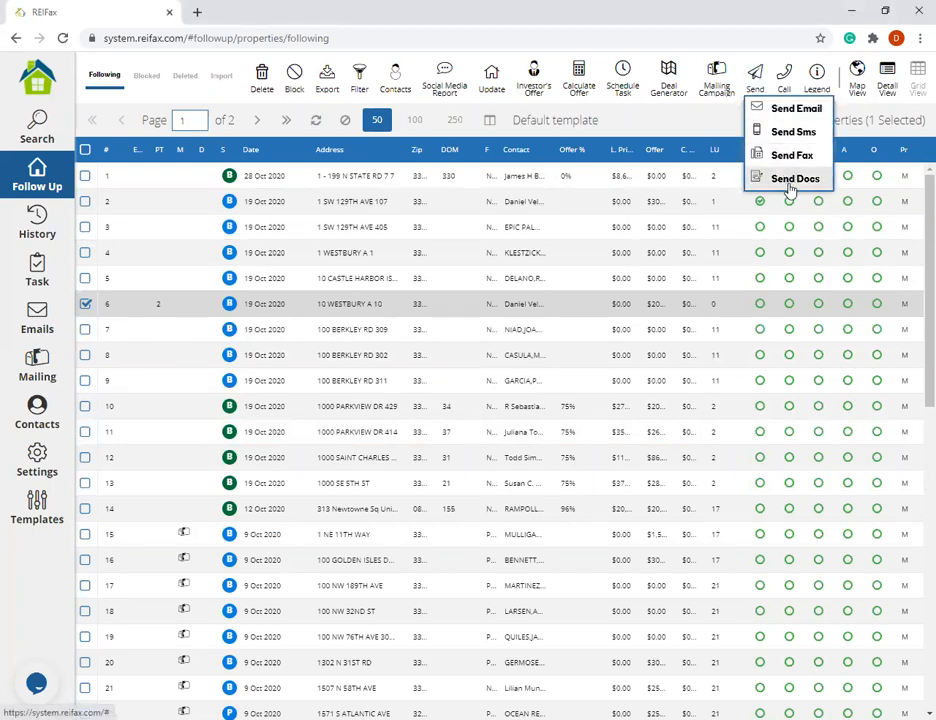
left_click(679, 119)
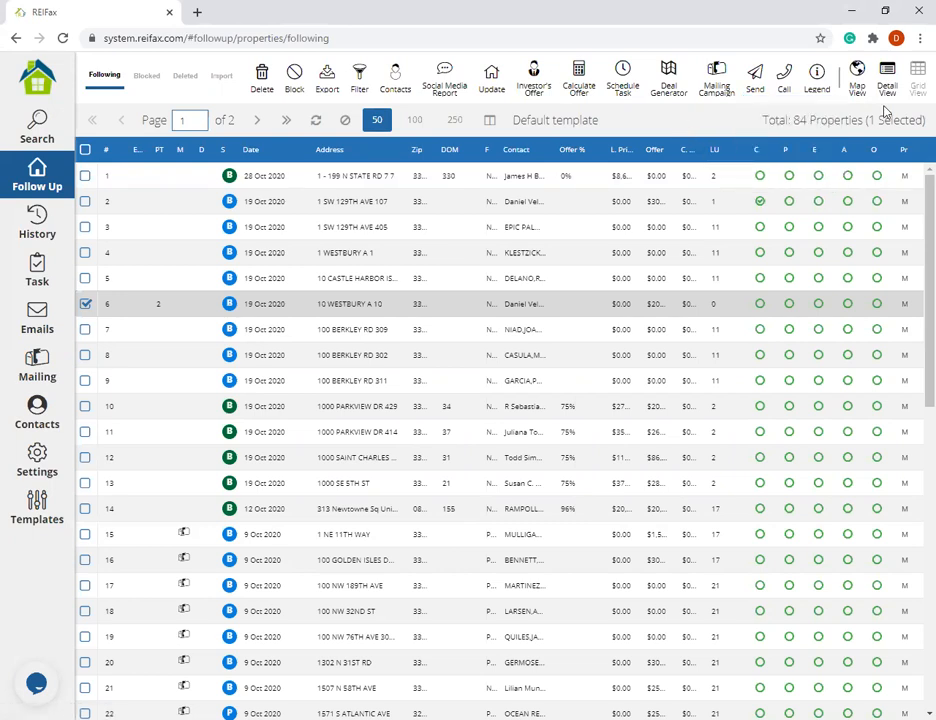
left_click(620, 82)
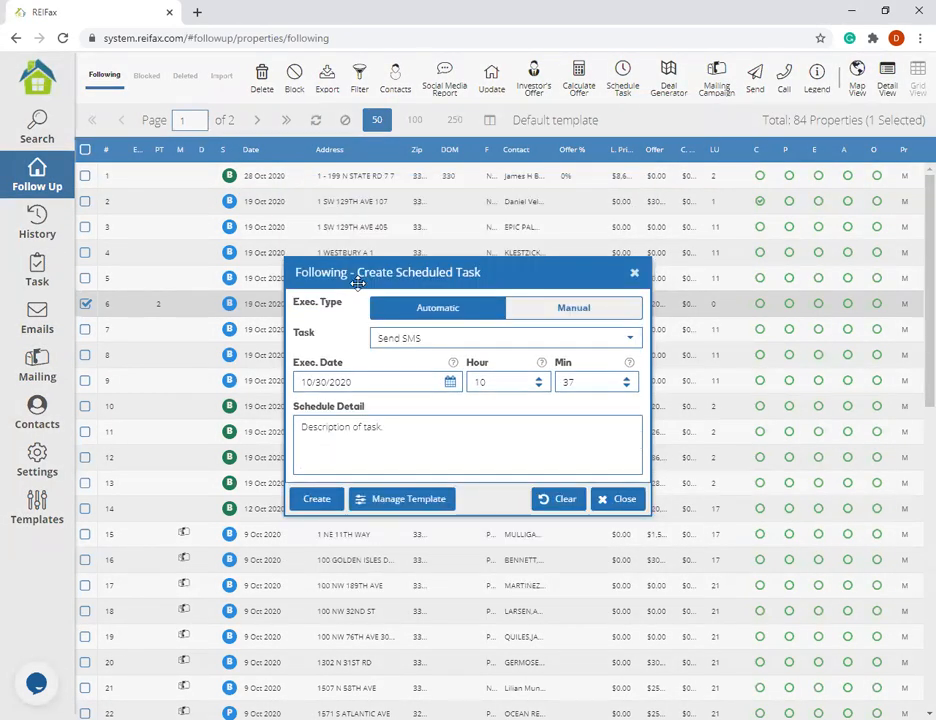
left_click(635, 276)
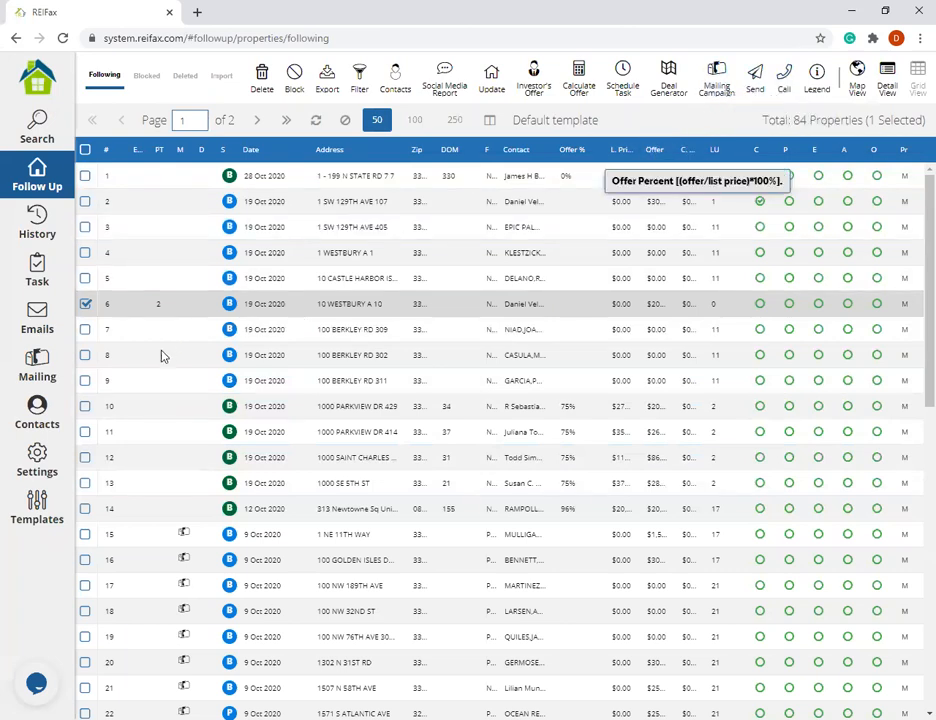
Call the selected property's principal contact with the Plivo dialer, keeping DNC at Yes and time zone ANY, and hang up
left_click(786, 82)
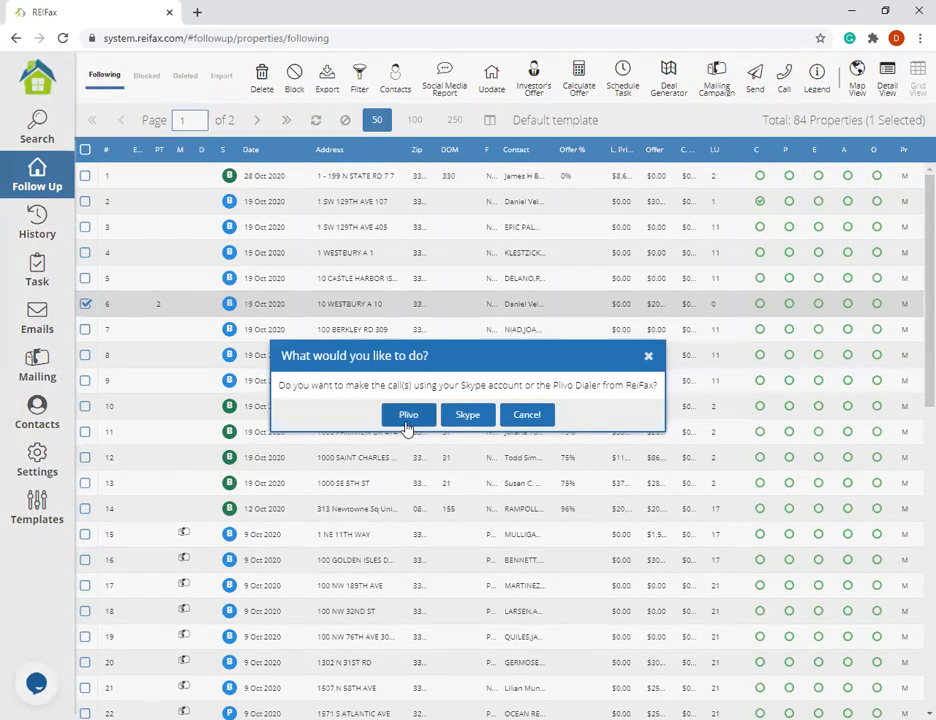
left_click(408, 418)
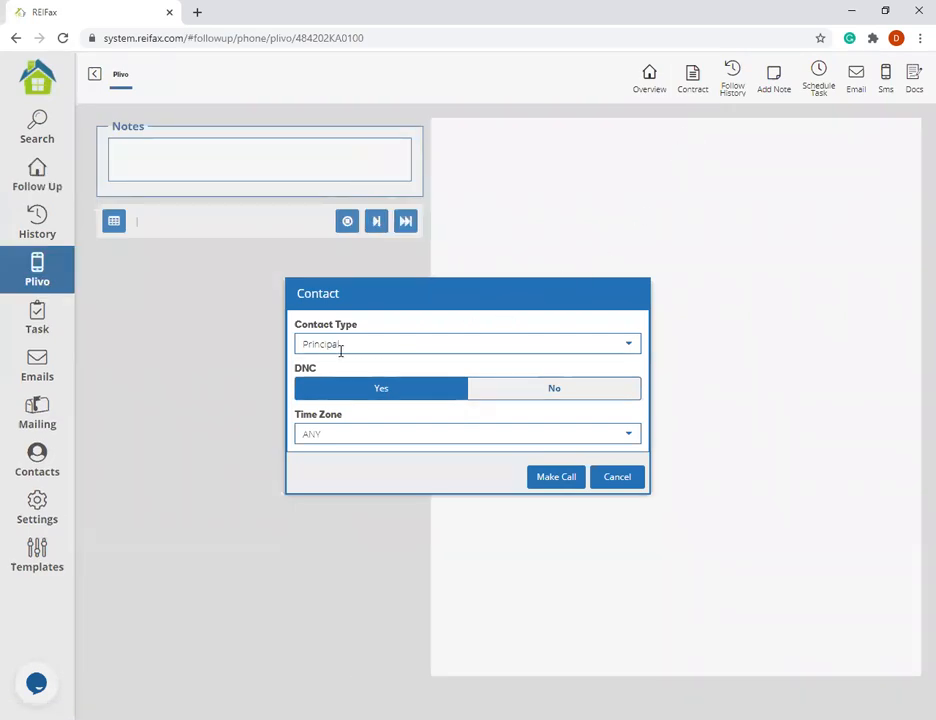
left_click(553, 481)
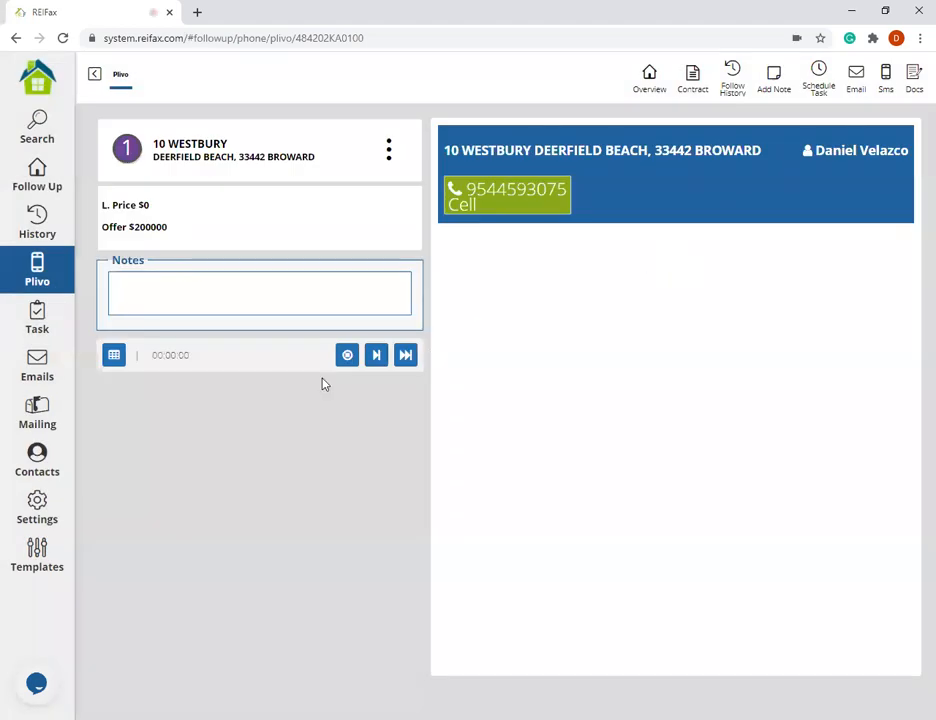
triple_click(191, 364)
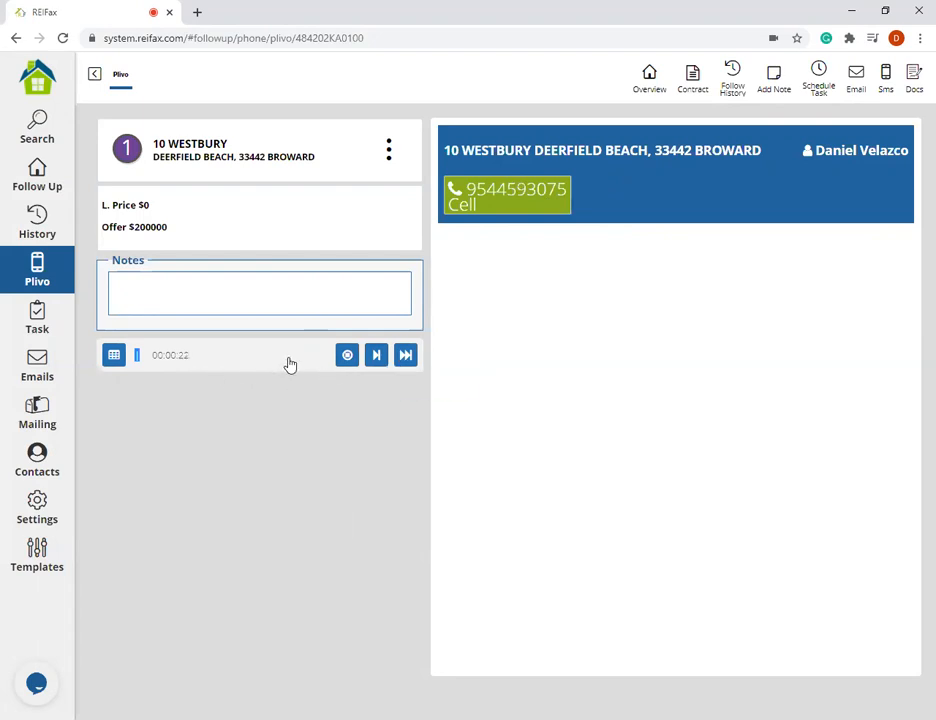
left_click(346, 362)
View the completed tasks and return to the follow-up list
left_click(41, 329)
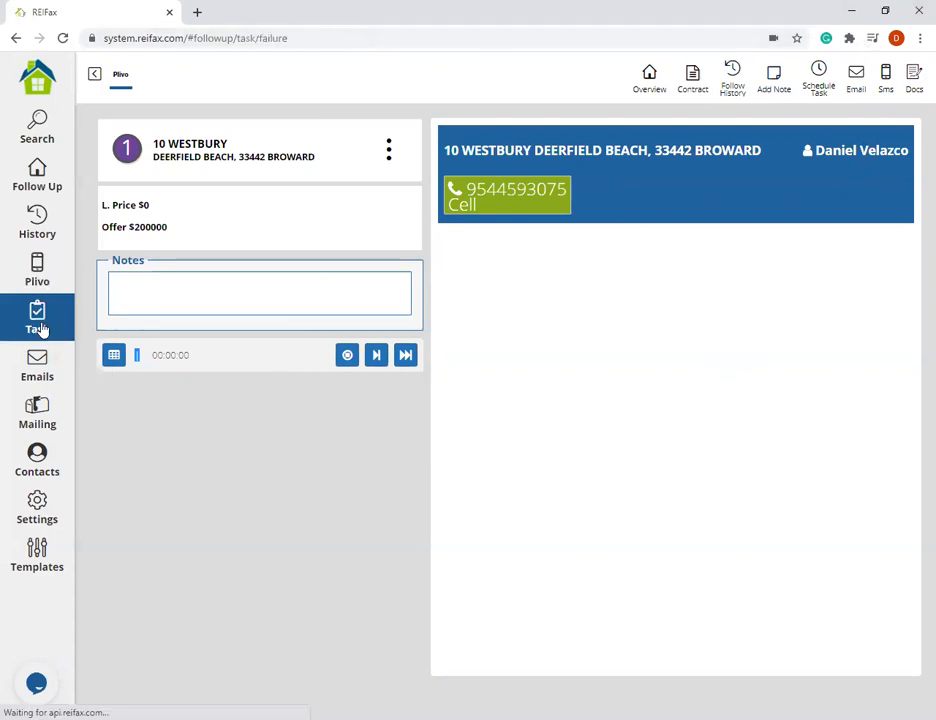
left_click(172, 79)
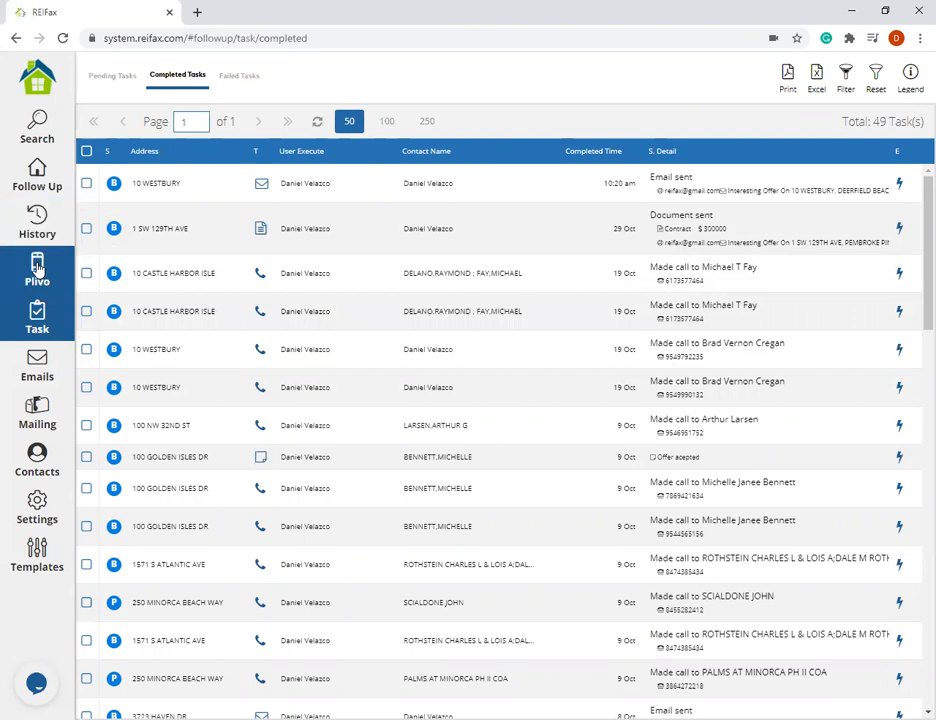
left_click(60, 180)
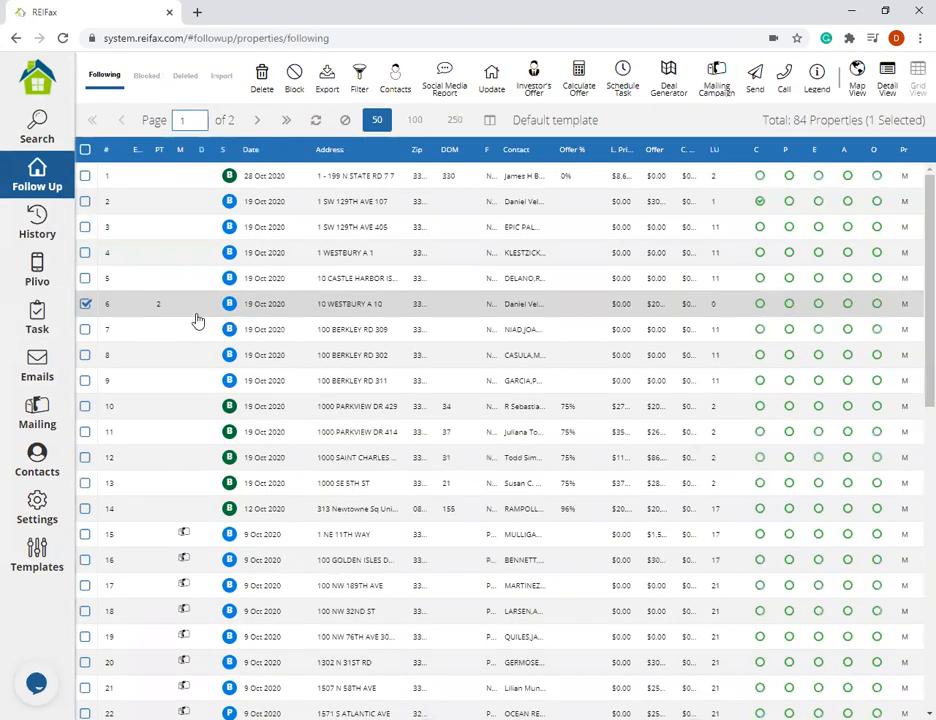
Open the sixth property's follow history, highlight the title of the newest call entry and return to the follow-up list
right_click(196, 294)
left_click(246, 375)
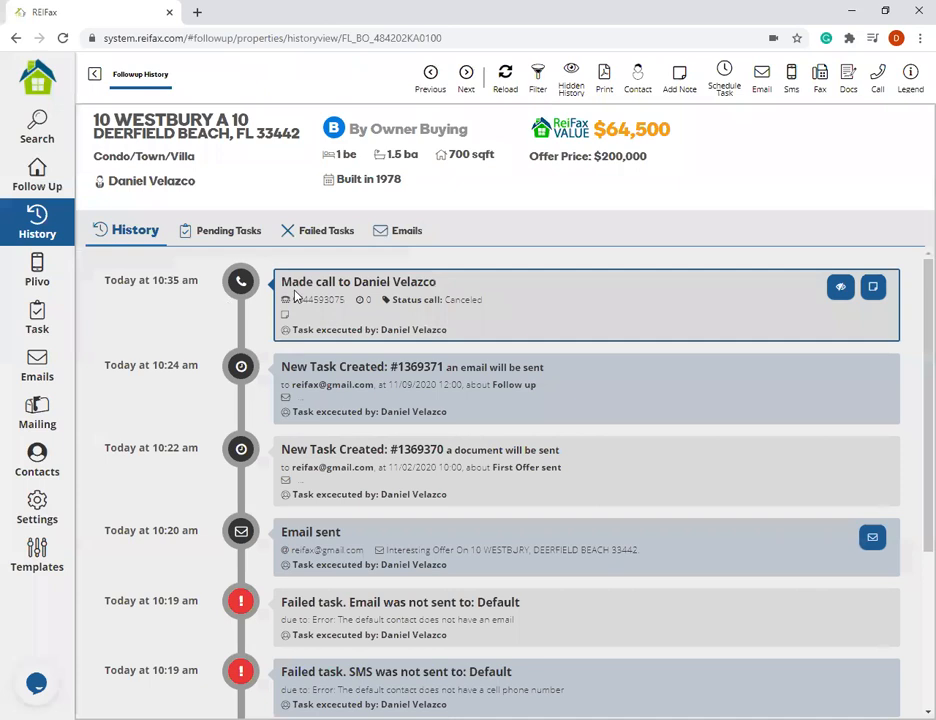
left_click_drag(285, 281, 466, 288)
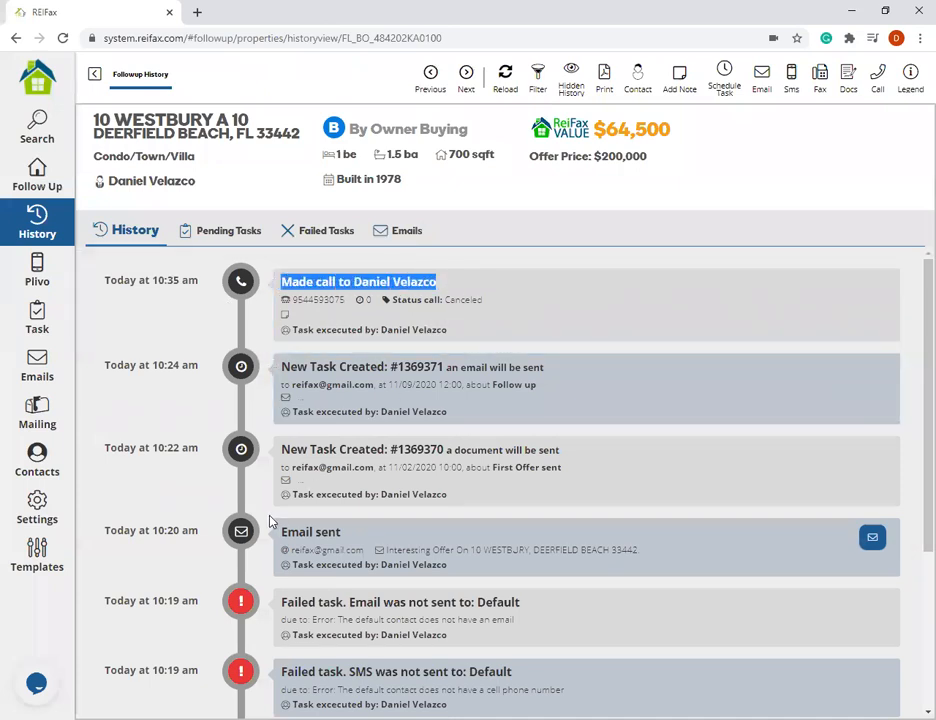
left_click(35, 180)
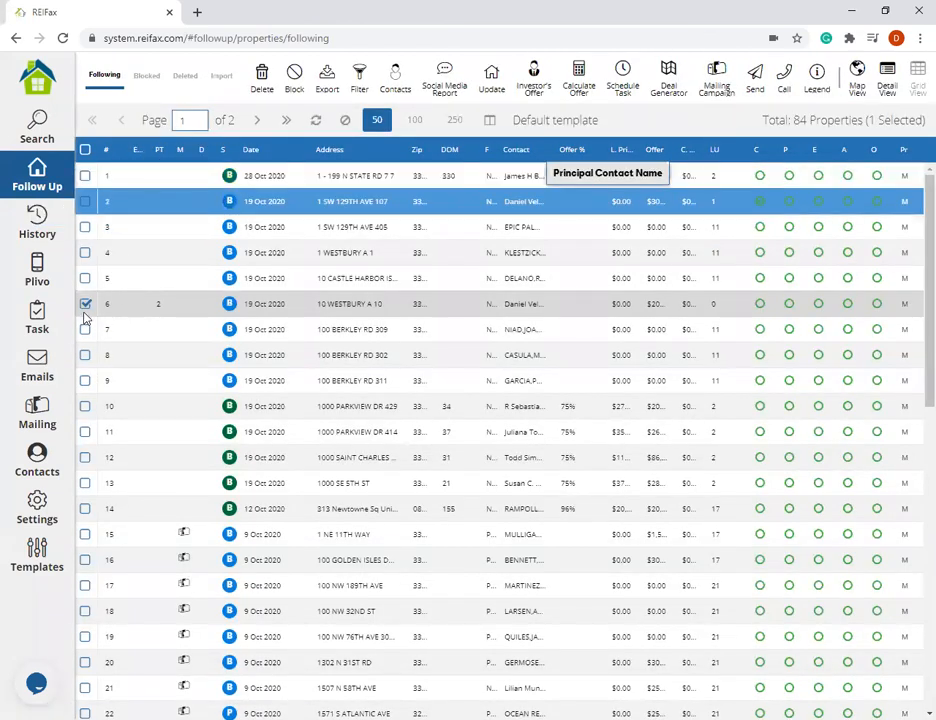
Start a manual scheduled task for the sixth property in the follow-up list and choose Make CALL as the task
left_click(84, 309)
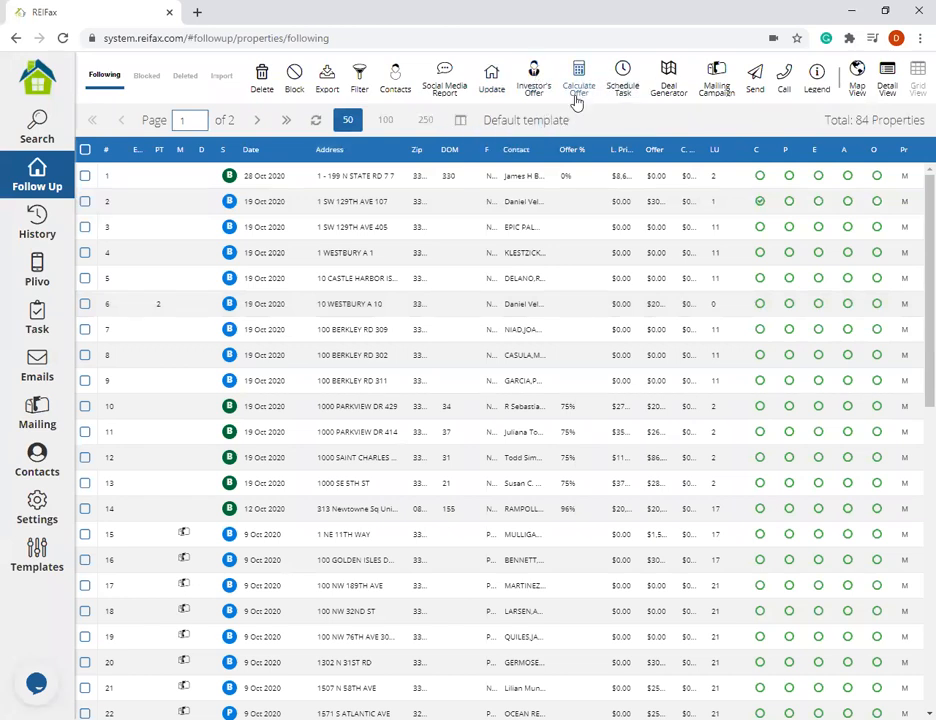
left_click(87, 306)
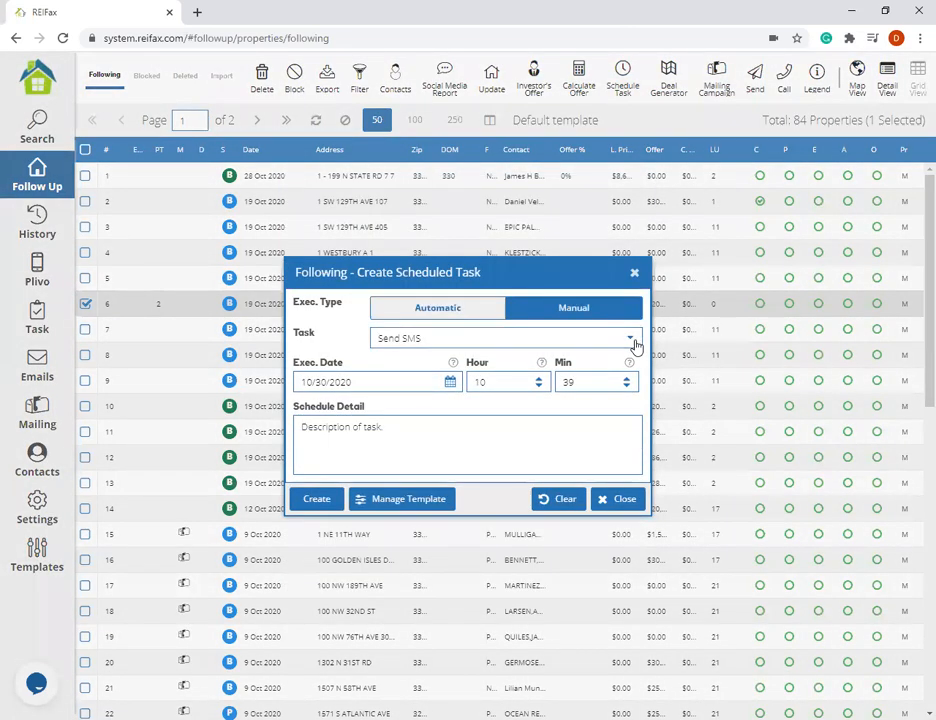
left_click(635, 345)
scroll(564, 426, "down", 3)
scroll(526, 516, "up", 2)
left_click(445, 478)
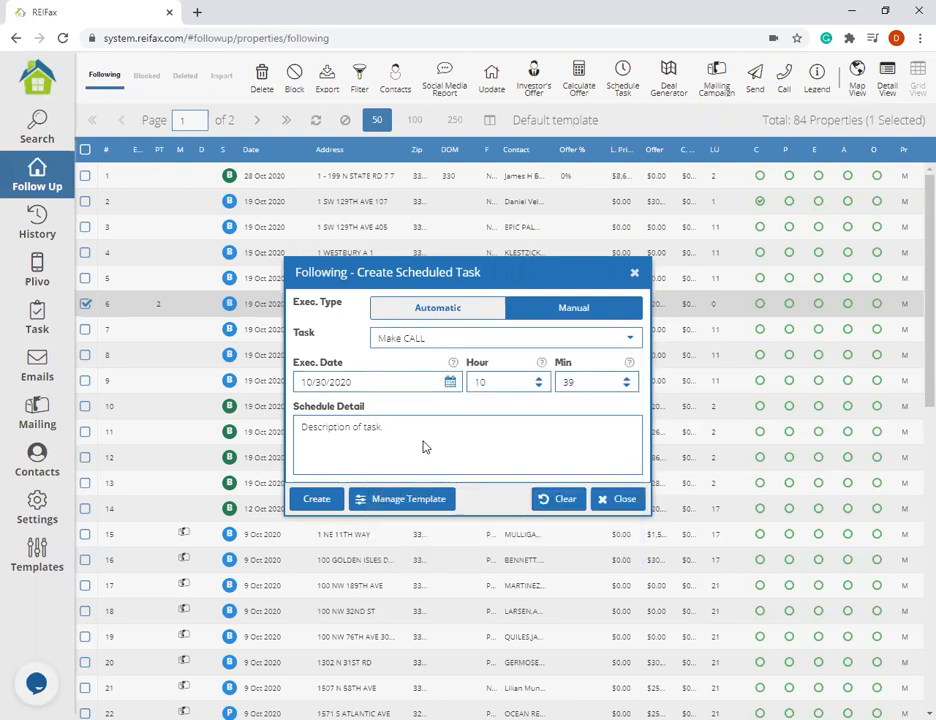
Set the call task's execution date to 10/31/2020 at hour 10, minute 0, create the task and close the form
left_click(450, 382)
left_click(501, 573)
left_click(449, 382)
left_click(566, 418)
left_click(626, 386)
left_click(393, 434)
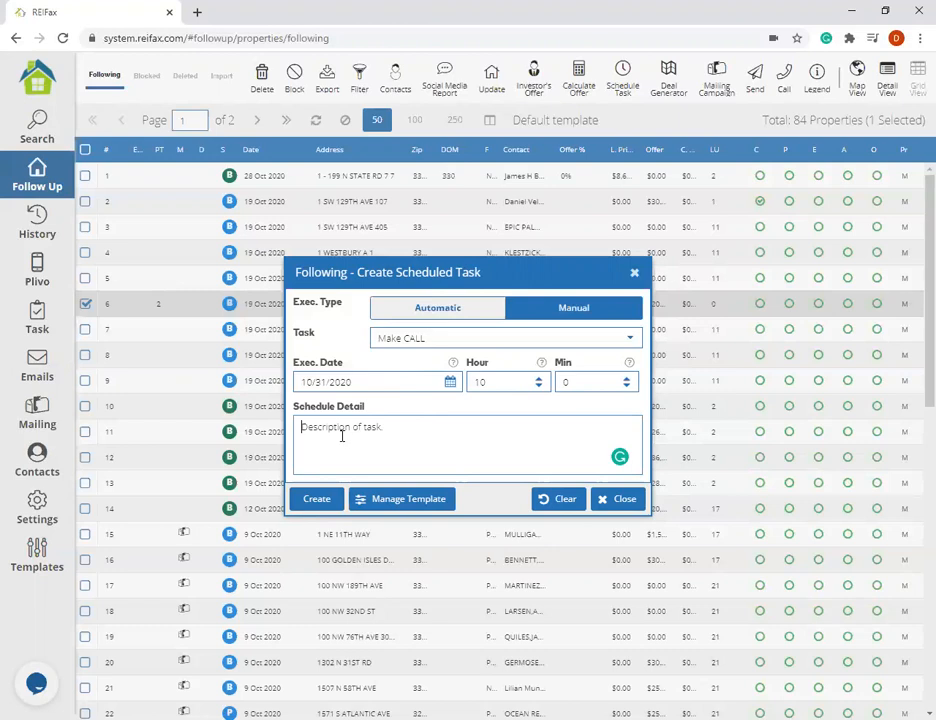
left_click(314, 498)
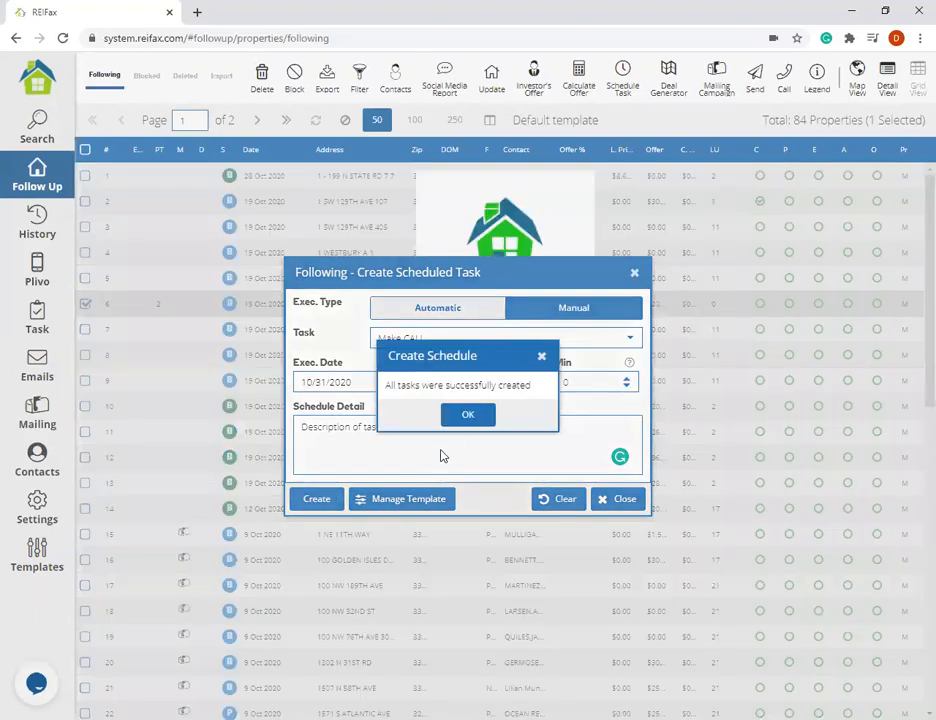
left_click(458, 418)
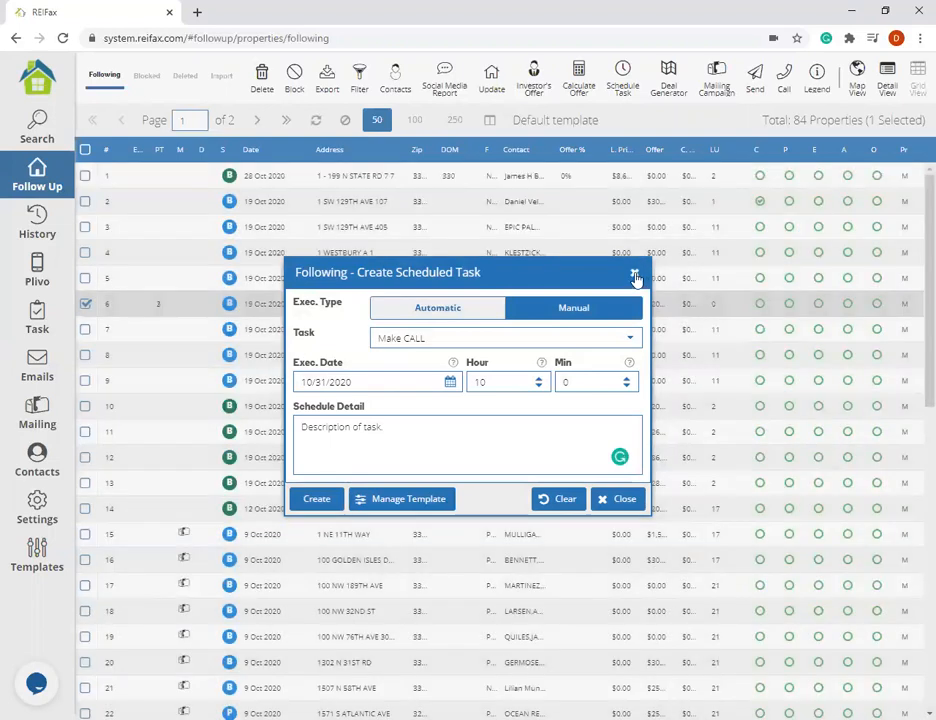
left_click(140, 285)
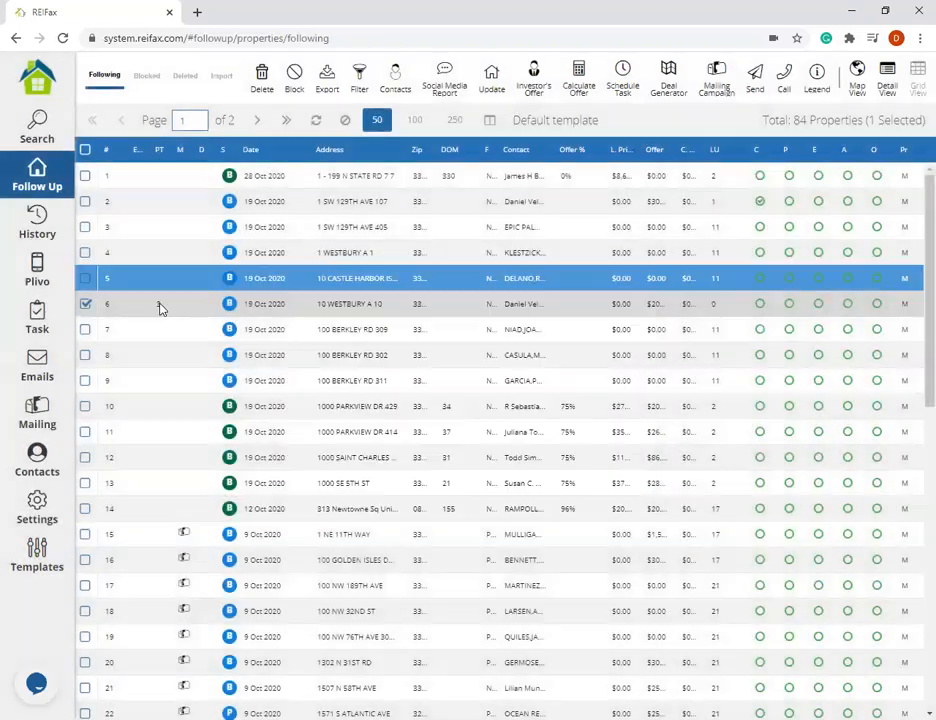
Open the pending tasks and refresh the list to check the scheduled call
left_click(60, 328)
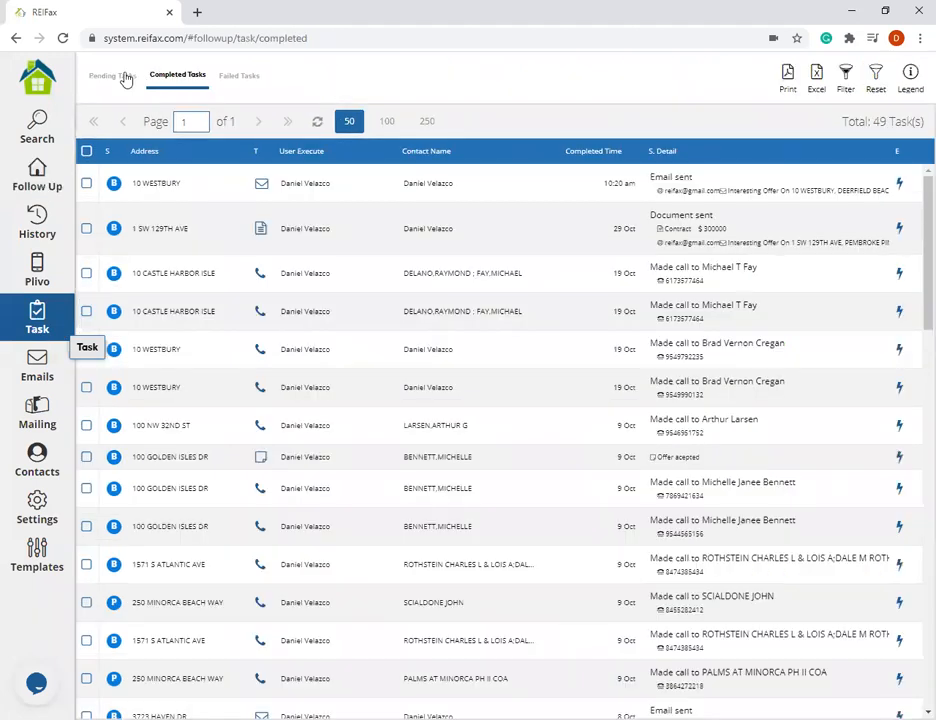
left_click(118, 76)
left_click(317, 121)
left_click(435, 230)
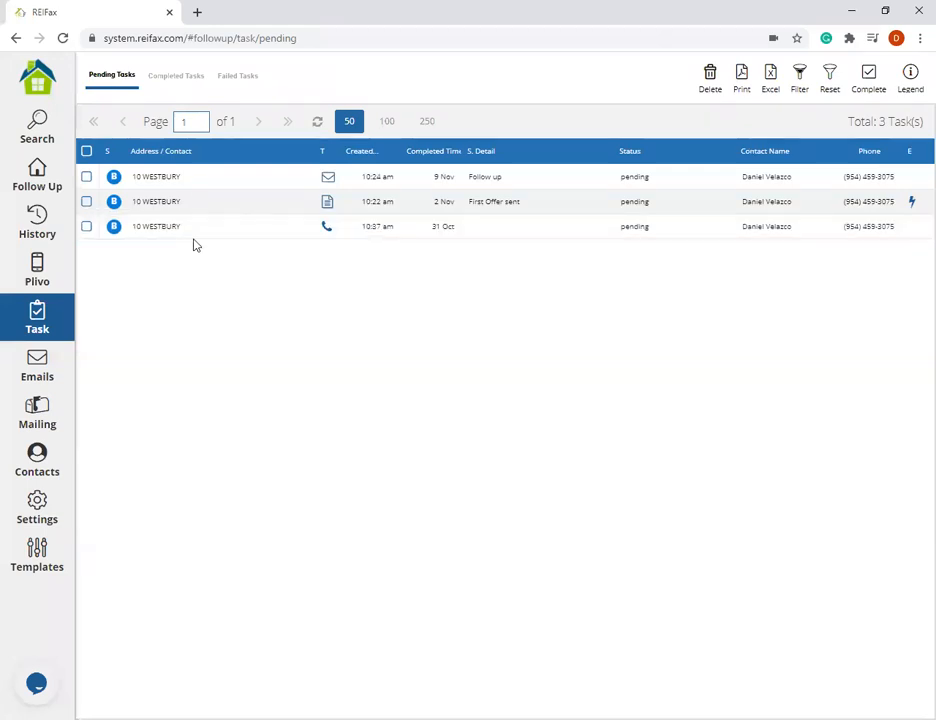
Complete the pending call task by calling the principal contact with the Plivo dialer, and hang up
left_click(87, 227)
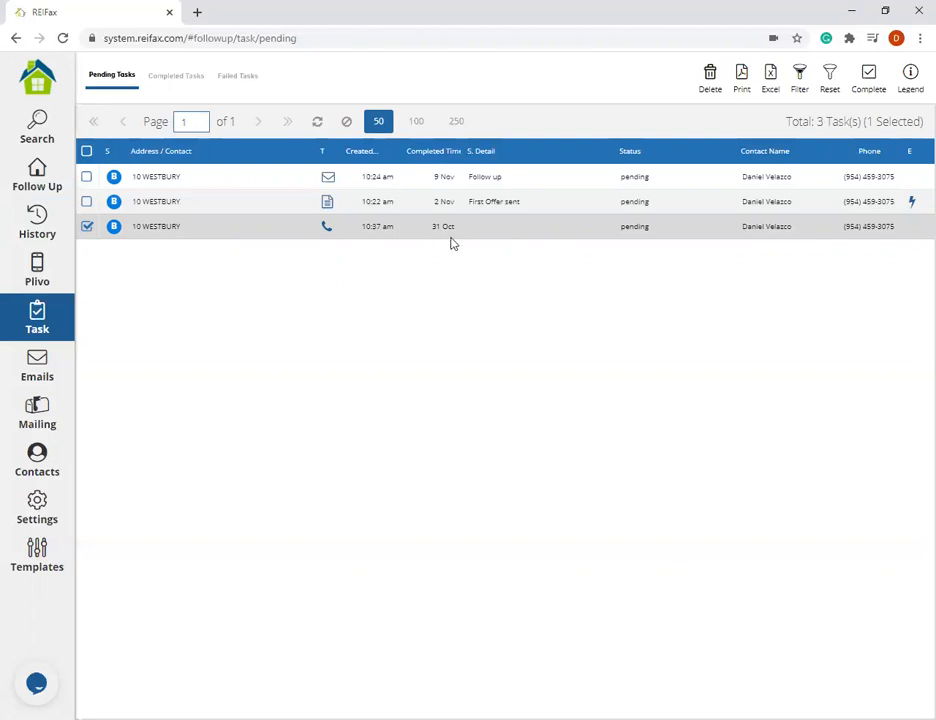
left_click(869, 88)
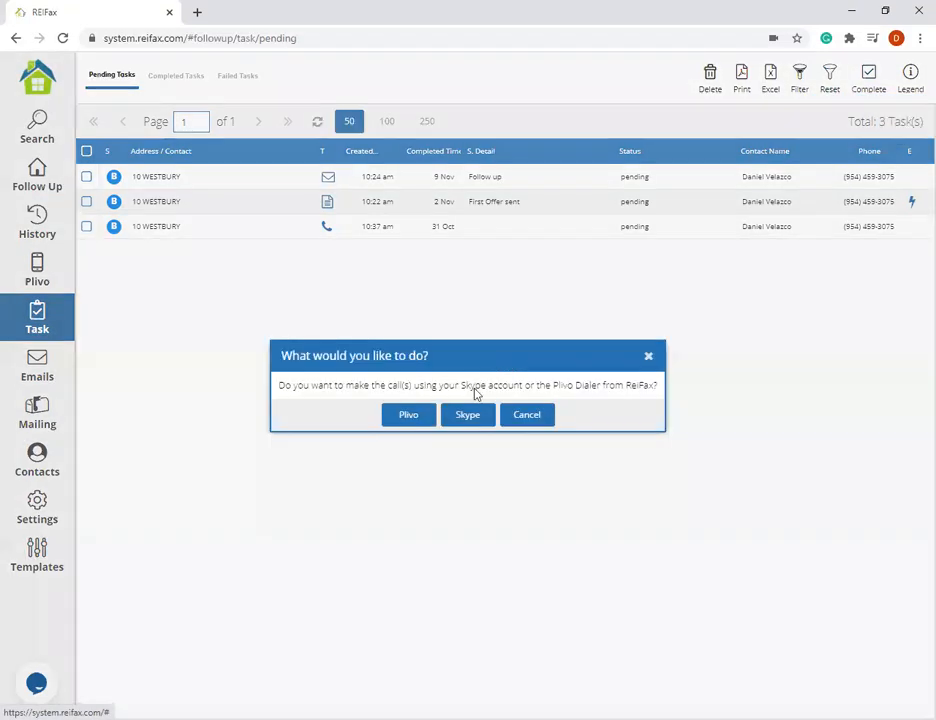
left_click(412, 413)
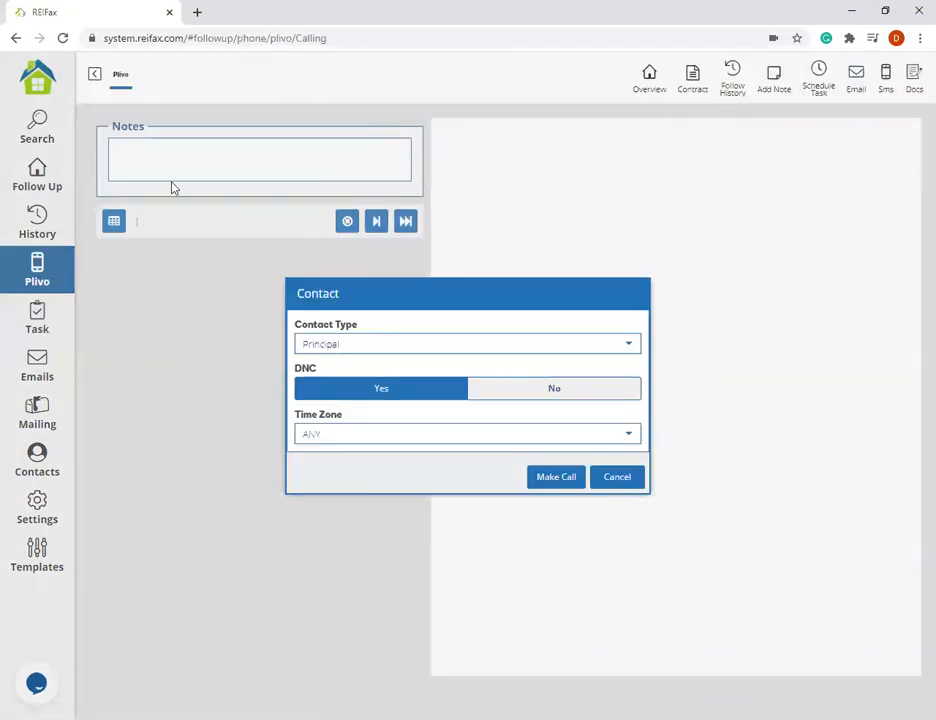
left_click(562, 479)
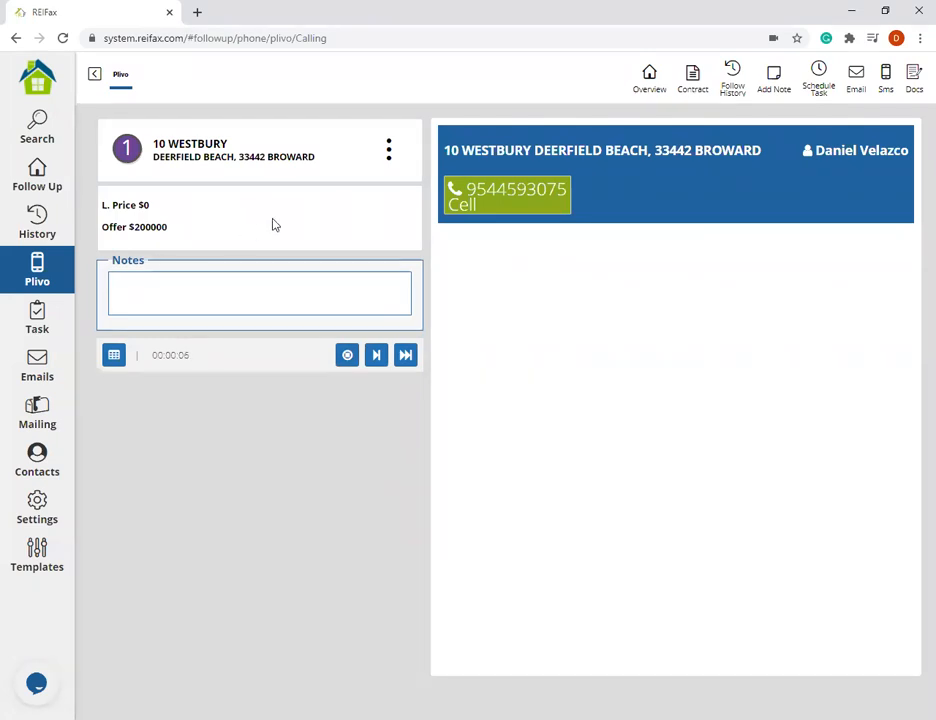
left_click(347, 355)
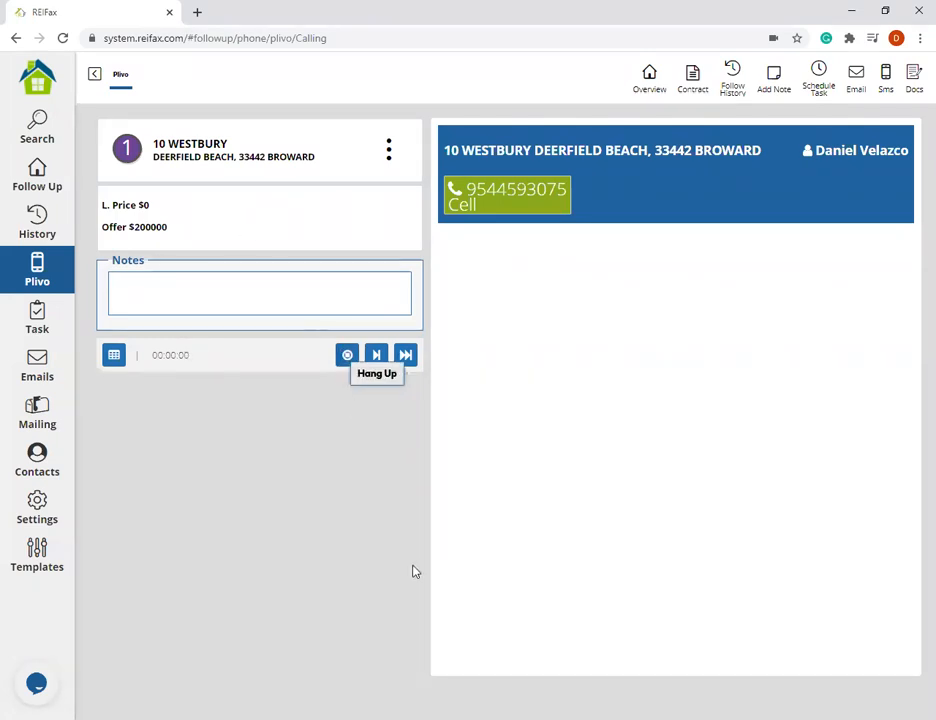
left_click(347, 360)
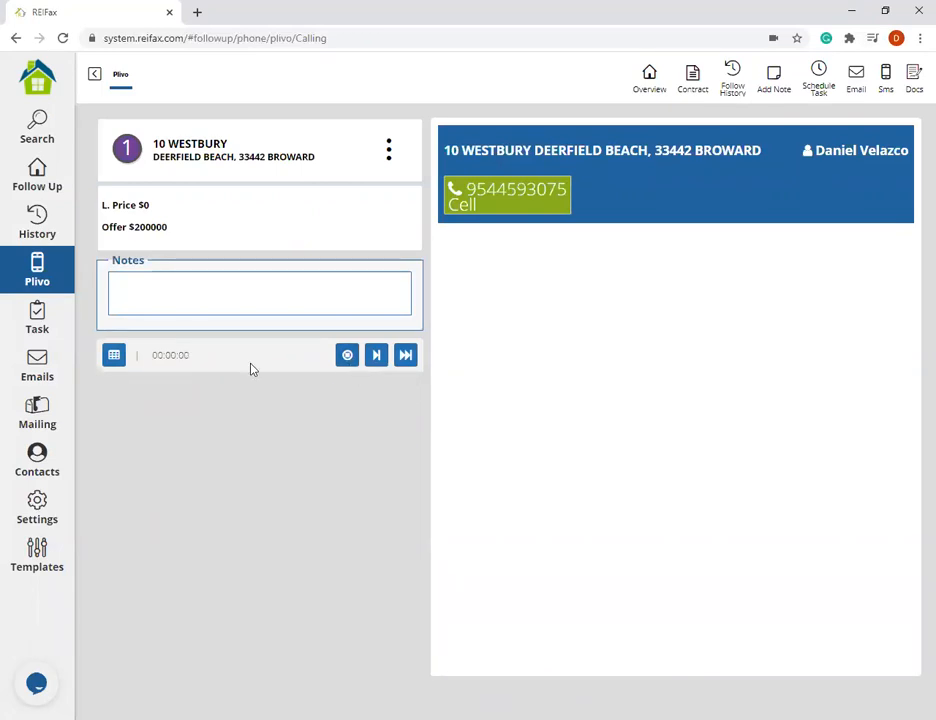
left_click(342, 359)
Check the property's follow-up history and the pending tasks list after the call
left_click(62, 245)
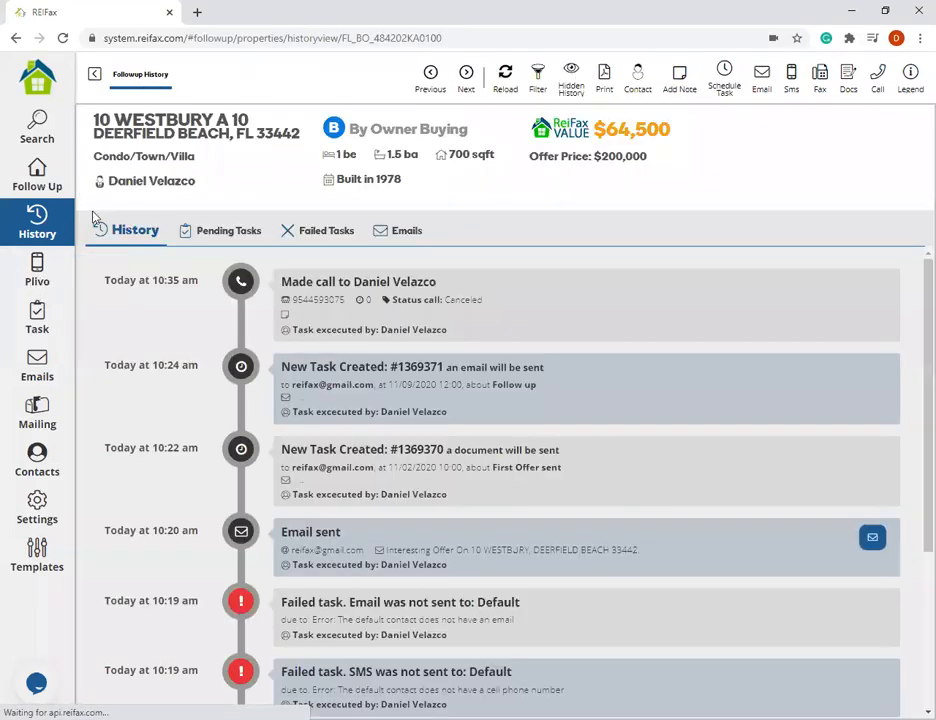
left_click(35, 322)
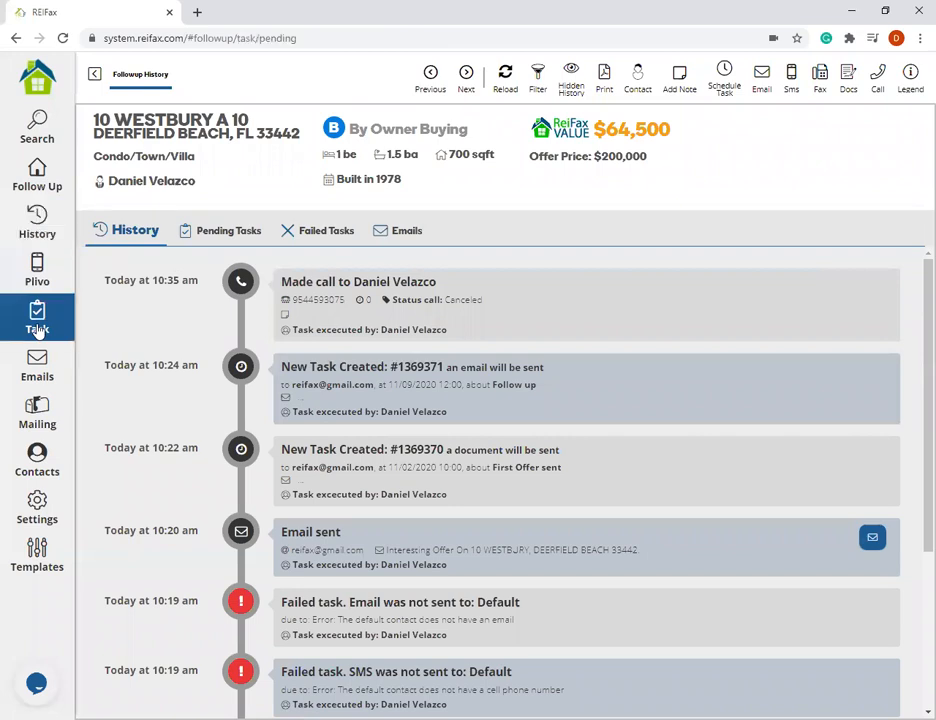
left_click(150, 201)
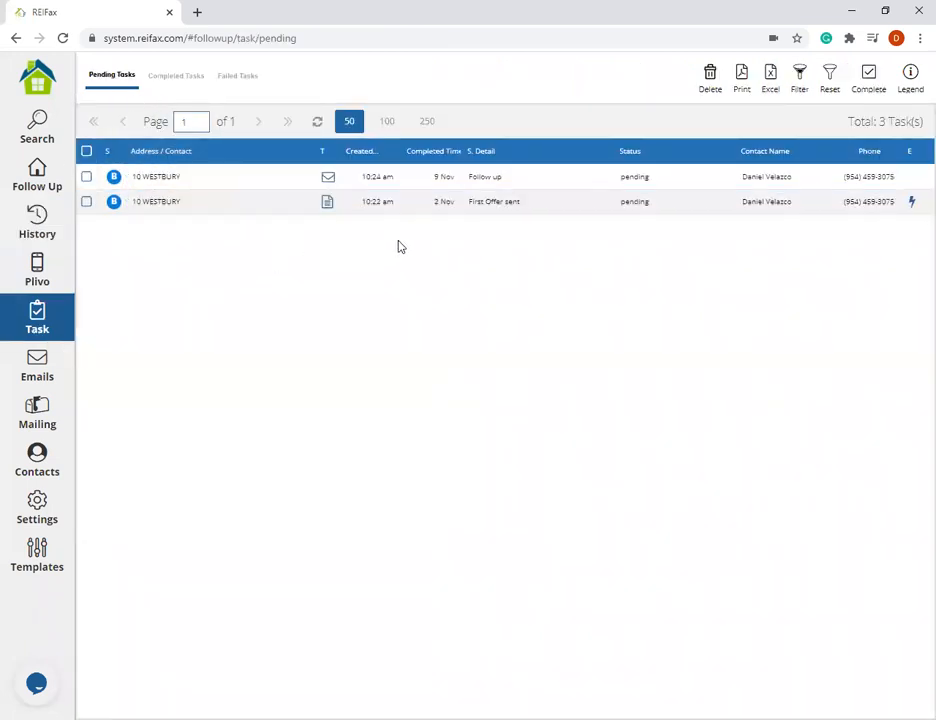
Refresh the pending tasks list and check the completed tasks for the recorded calls
left_click(324, 125)
left_click(179, 78)
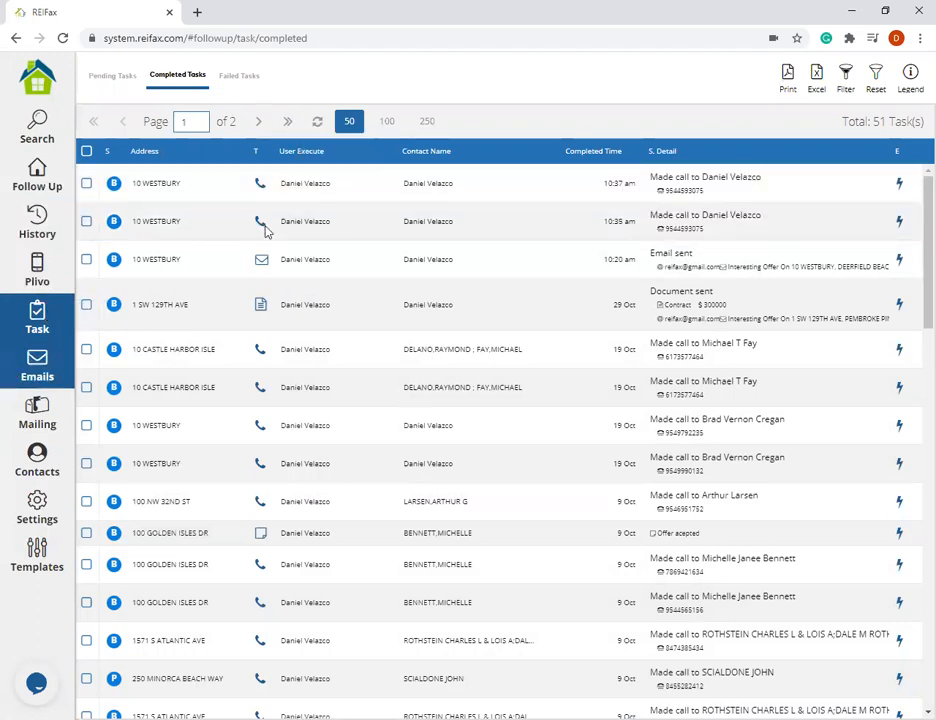
Return to the follow-up list, view the sending options and the scheduled task form for the selected property, and close the form
left_click(44, 180)
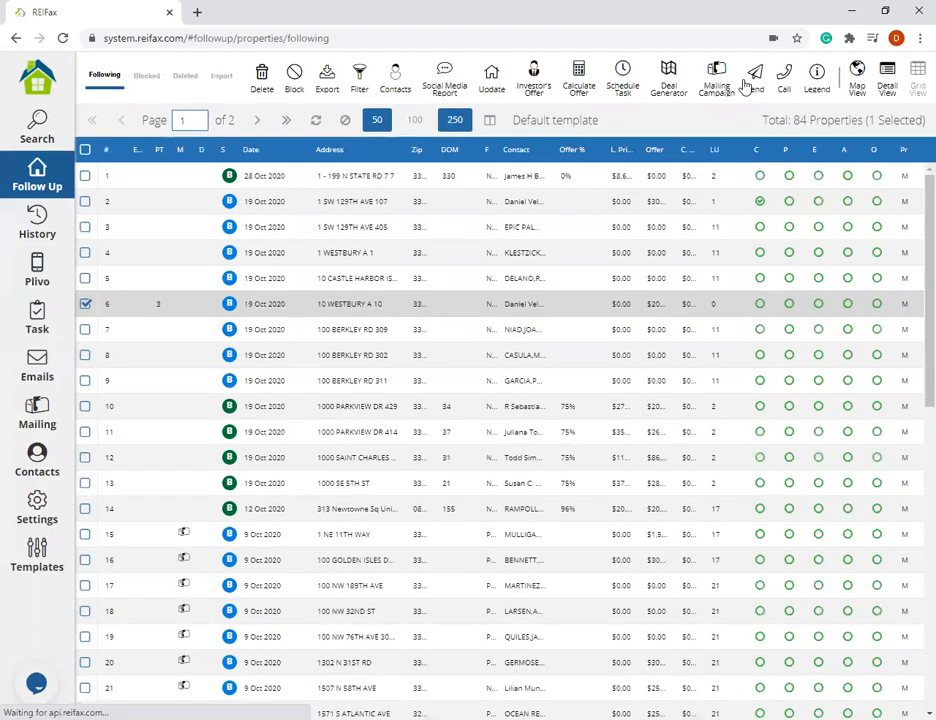
left_click(756, 78)
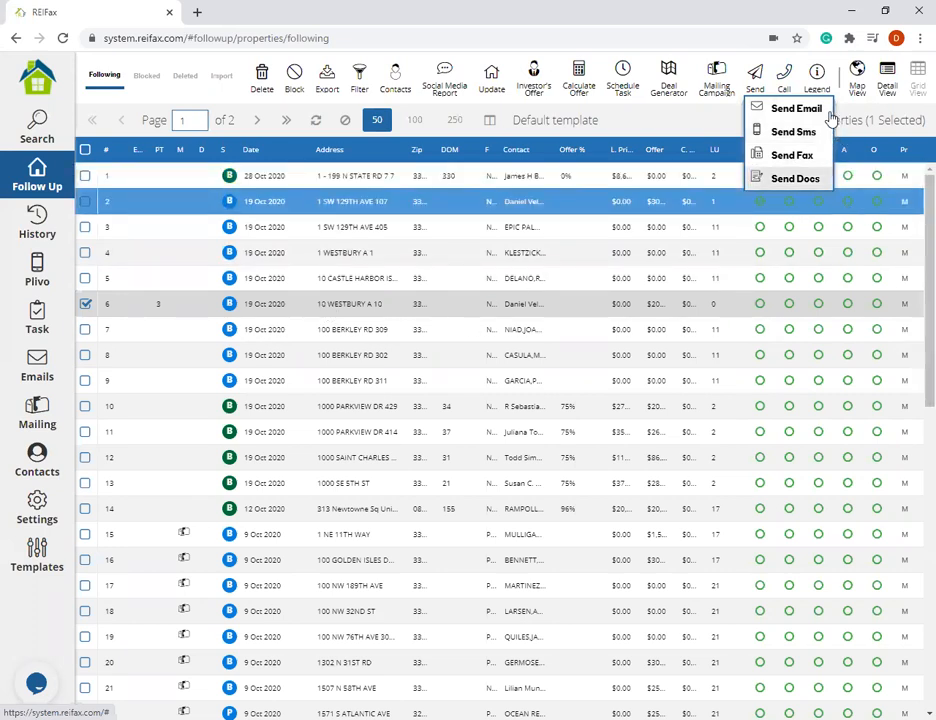
left_click(631, 92)
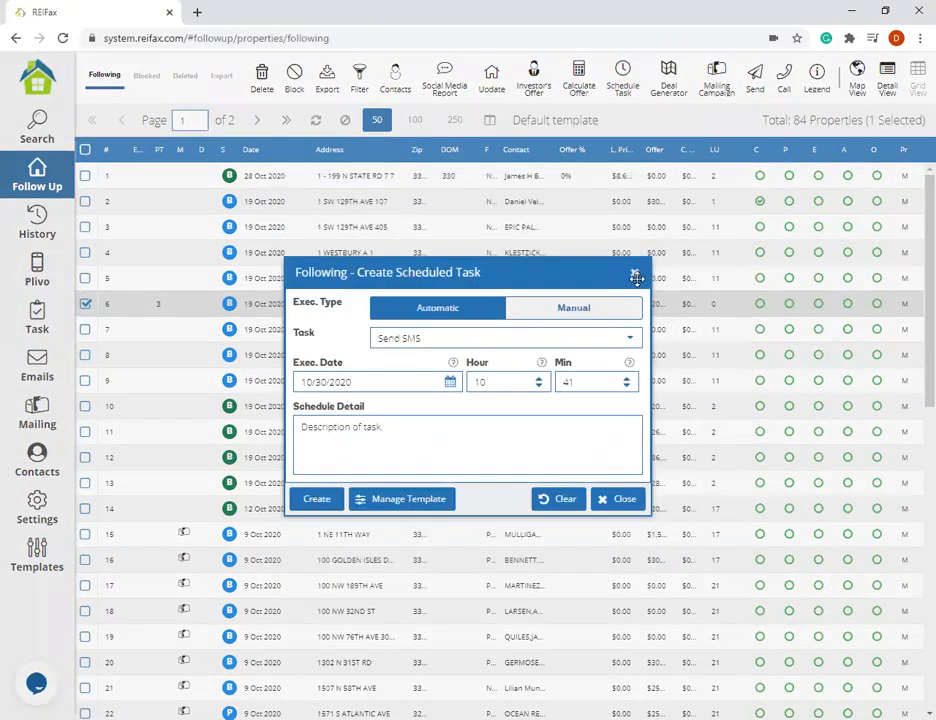
left_click(635, 275)
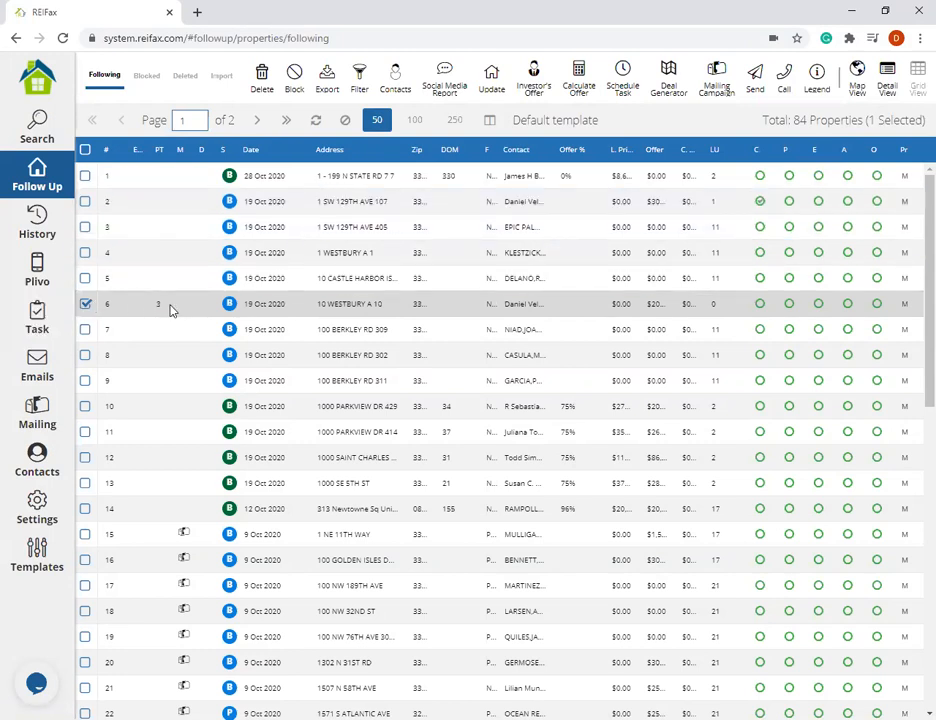
View the control panel, and preview the Manual execution type in the selected property's scheduled task form without creating a task
left_click(37, 86)
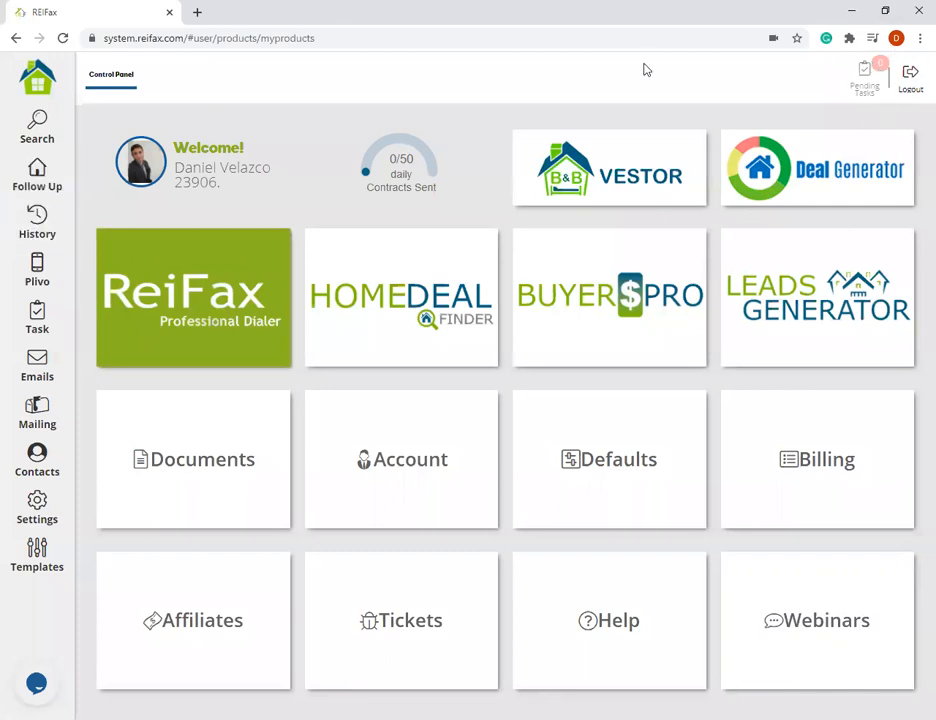
left_click(30, 318)
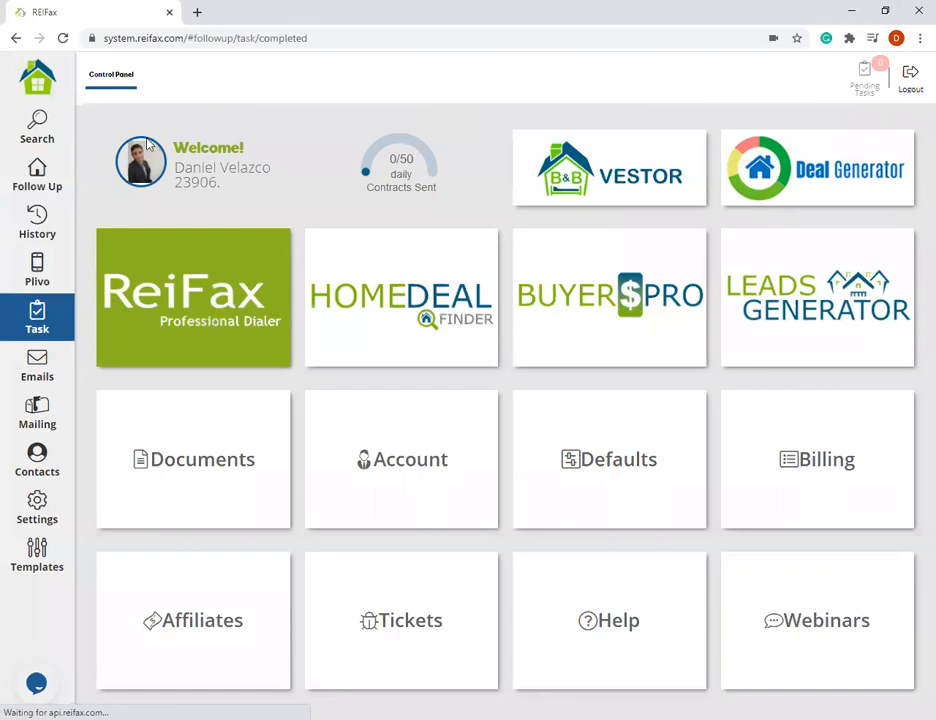
left_click(37, 180)
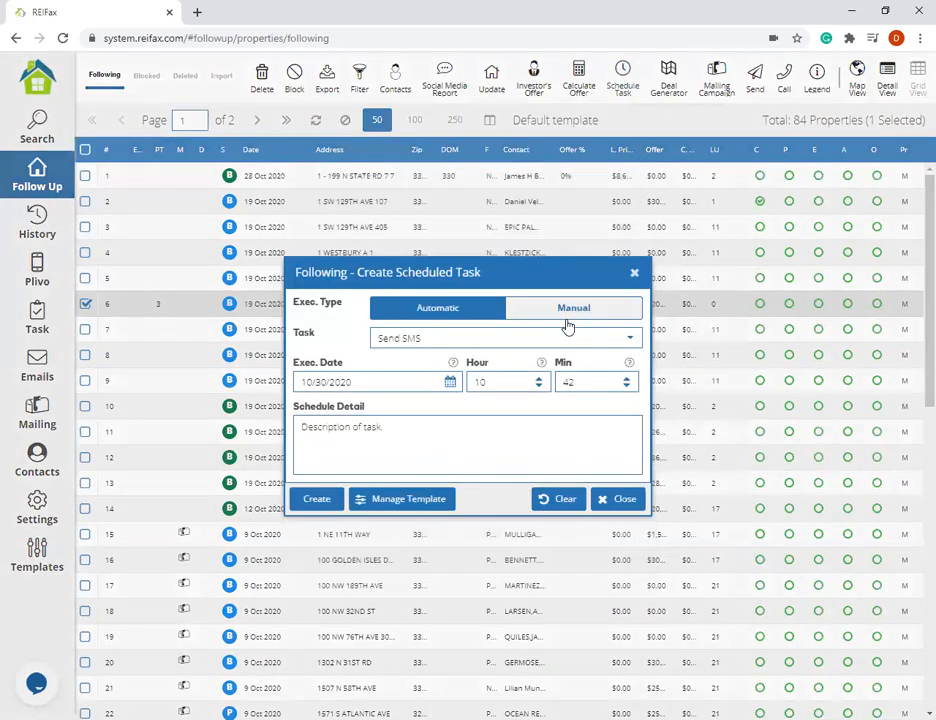
left_click(573, 318)
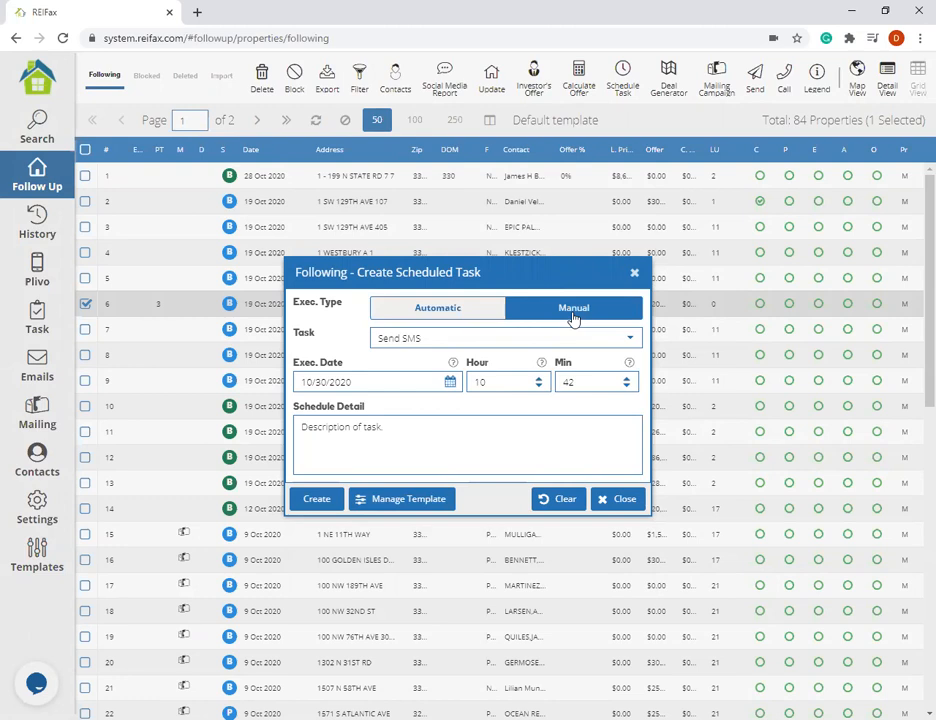
left_click(634, 272)
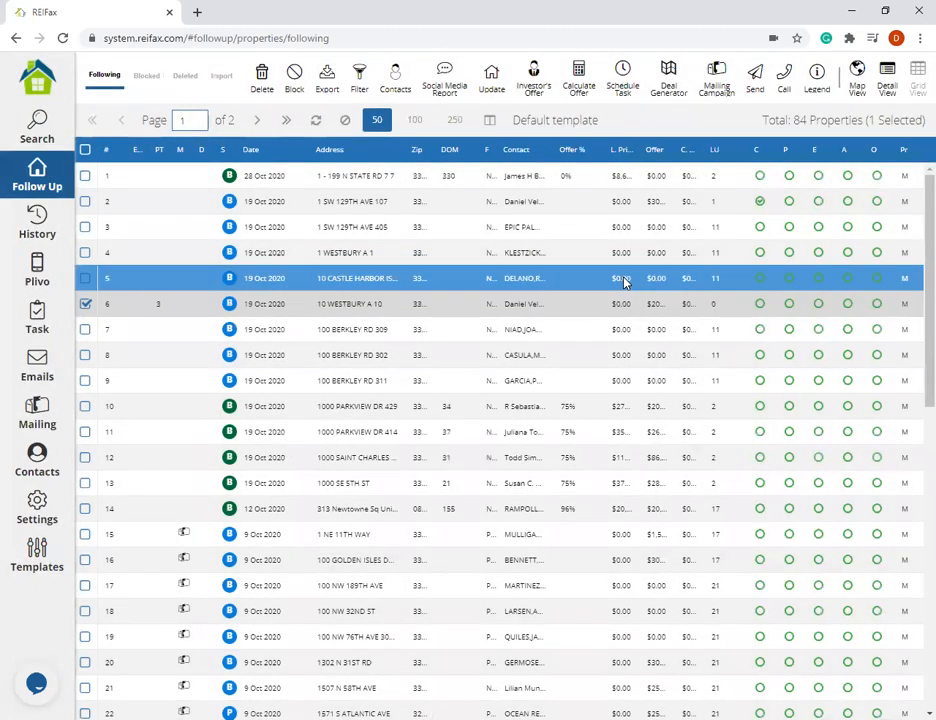
Delete both pending tasks, the "Follow up" email and the "First Offer sent" document
left_click(58, 324)
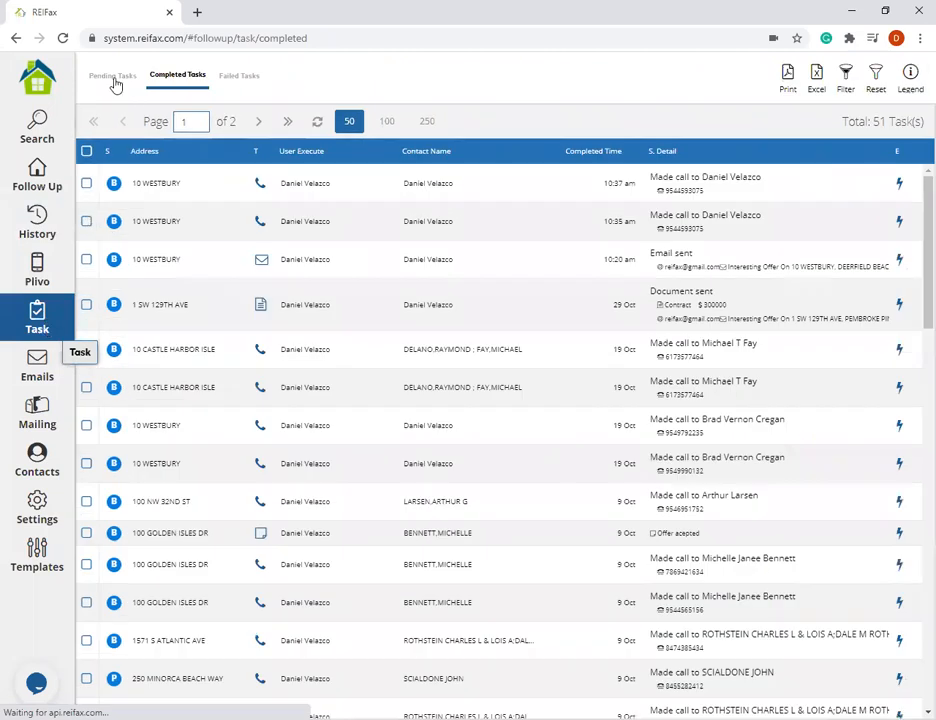
left_click(115, 82)
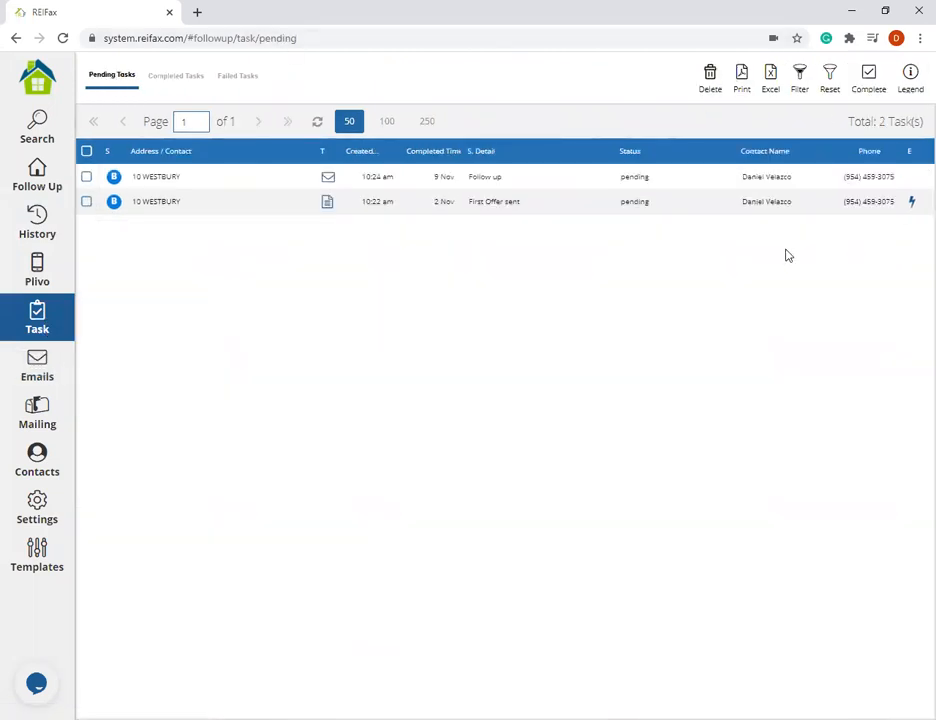
left_click(88, 178)
left_click(88, 202)
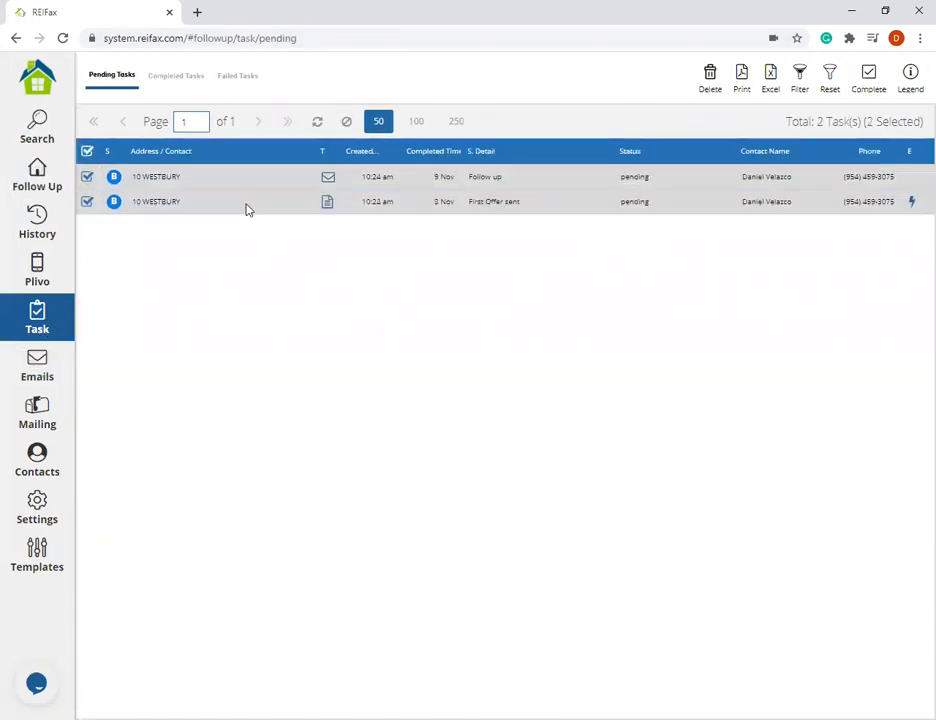
left_click(714, 86)
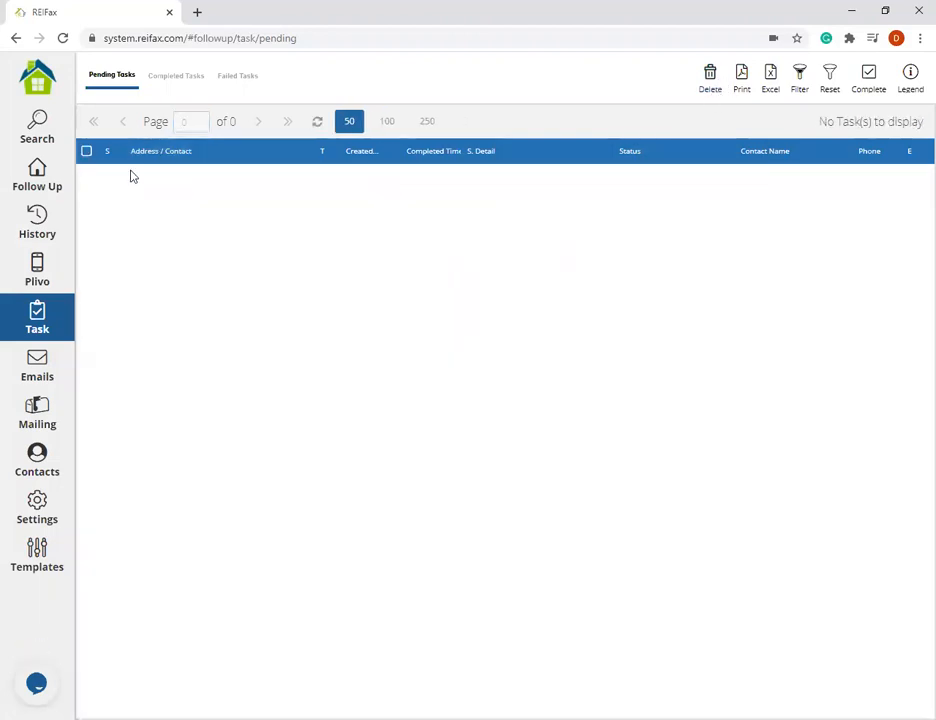
Review the completed and failed tasks lists, view the detail of the first failed task, and close it
left_click(163, 79)
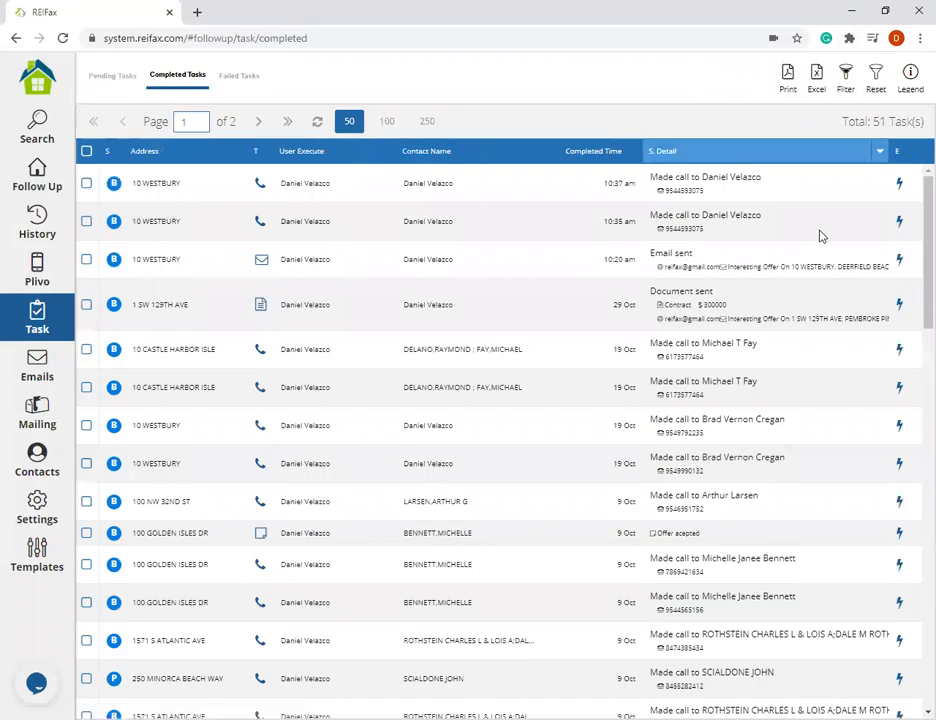
scroll(821, 236, "down", 5)
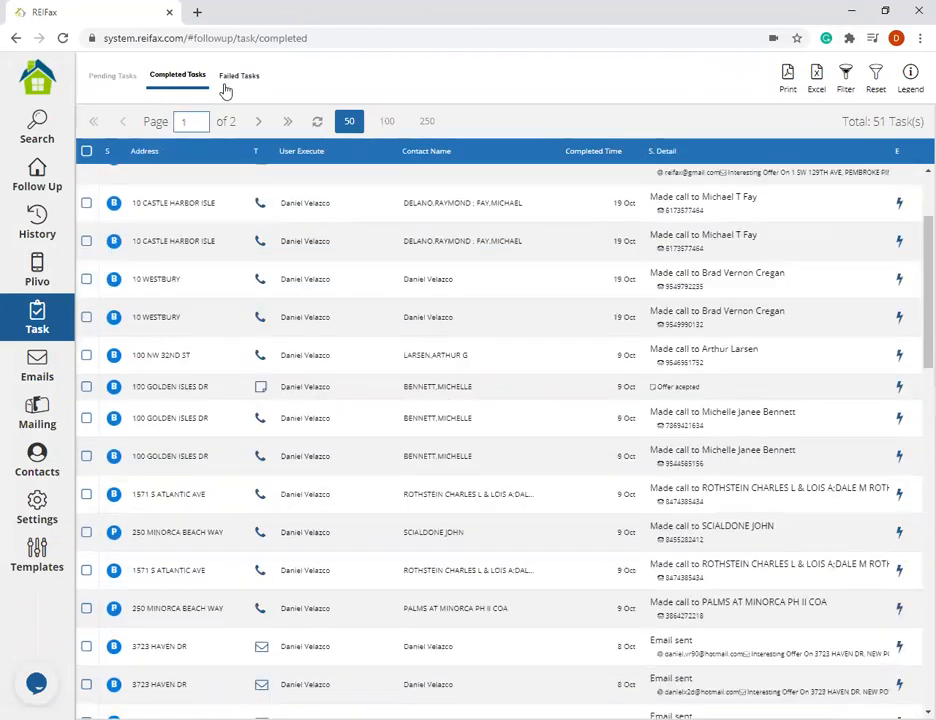
left_click(224, 80)
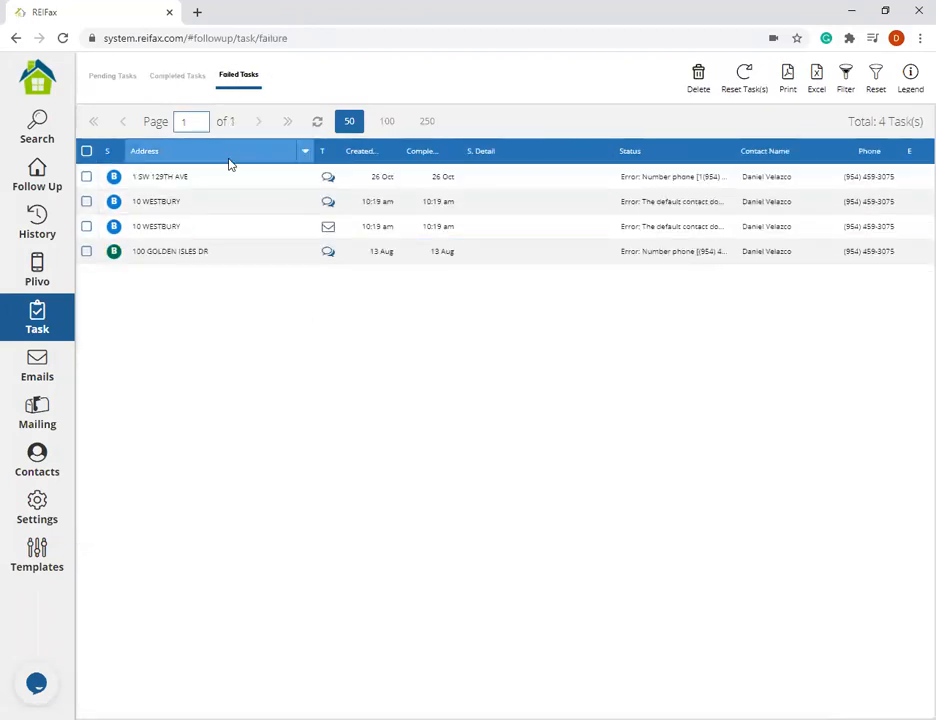
right_click(618, 176)
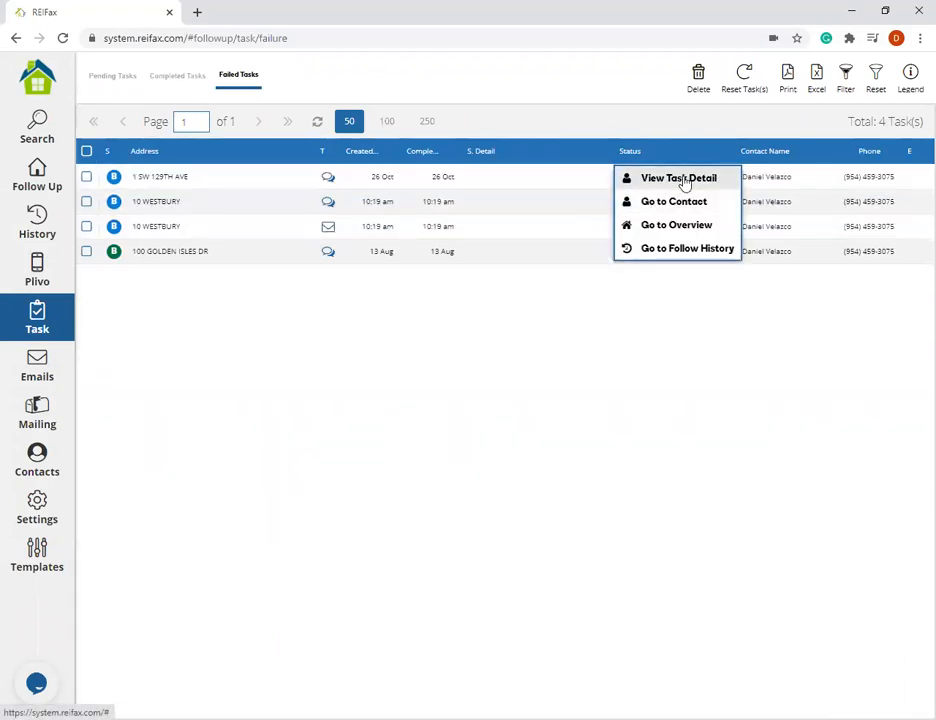
left_click(678, 178)
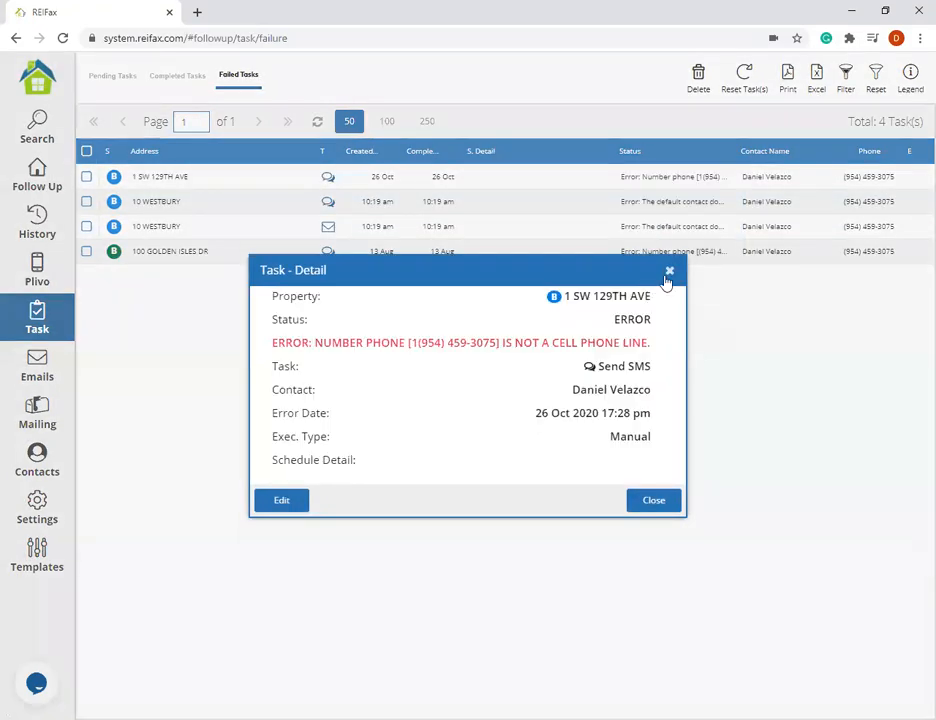
left_click(669, 272)
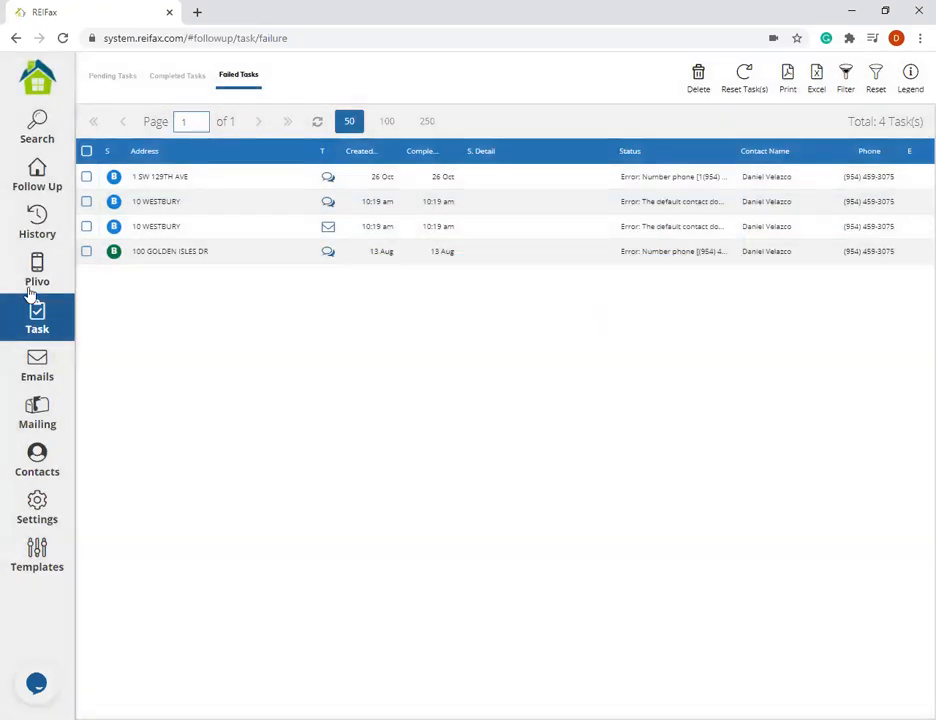
Open the follow-up history of the property in row 6 and review its pending tasks, failed tasks and emails
left_click(30, 182)
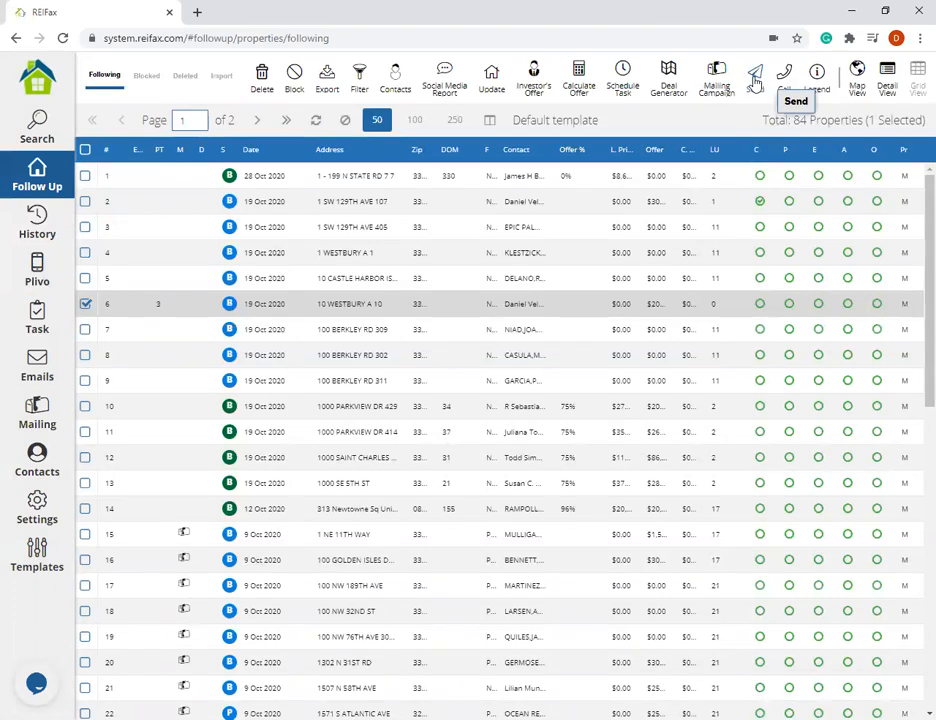
right_click(184, 310)
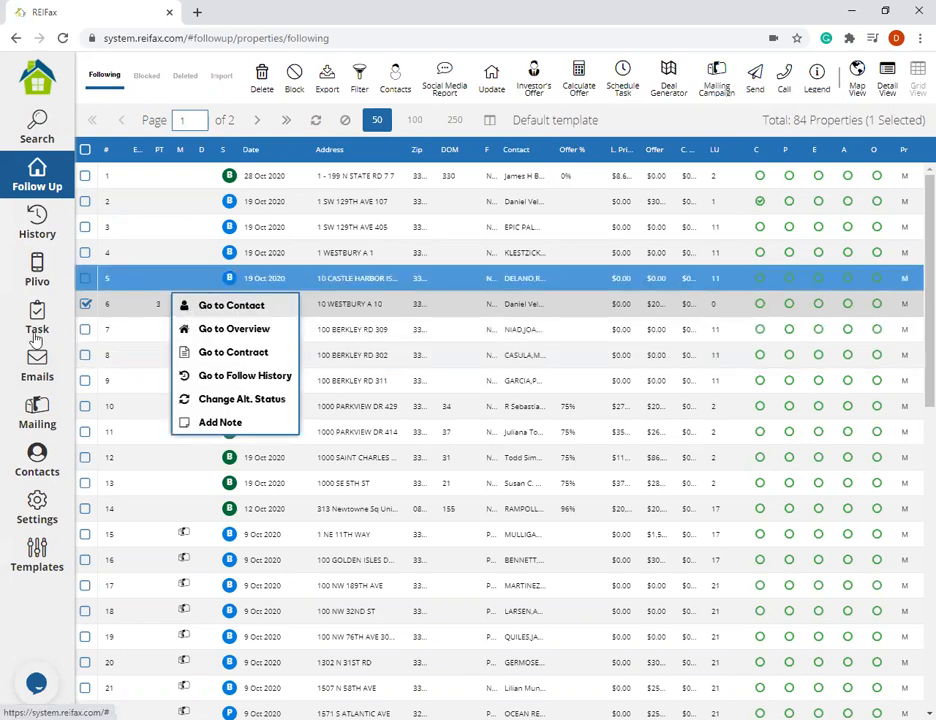
left_click(260, 385)
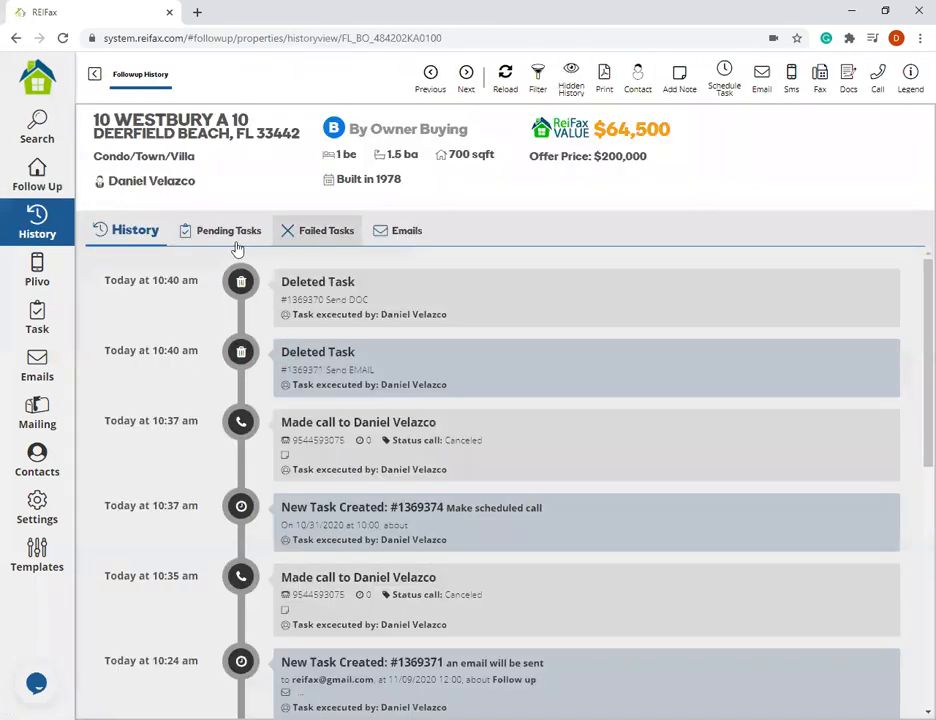
left_click(236, 240)
left_click(331, 240)
left_click(411, 238)
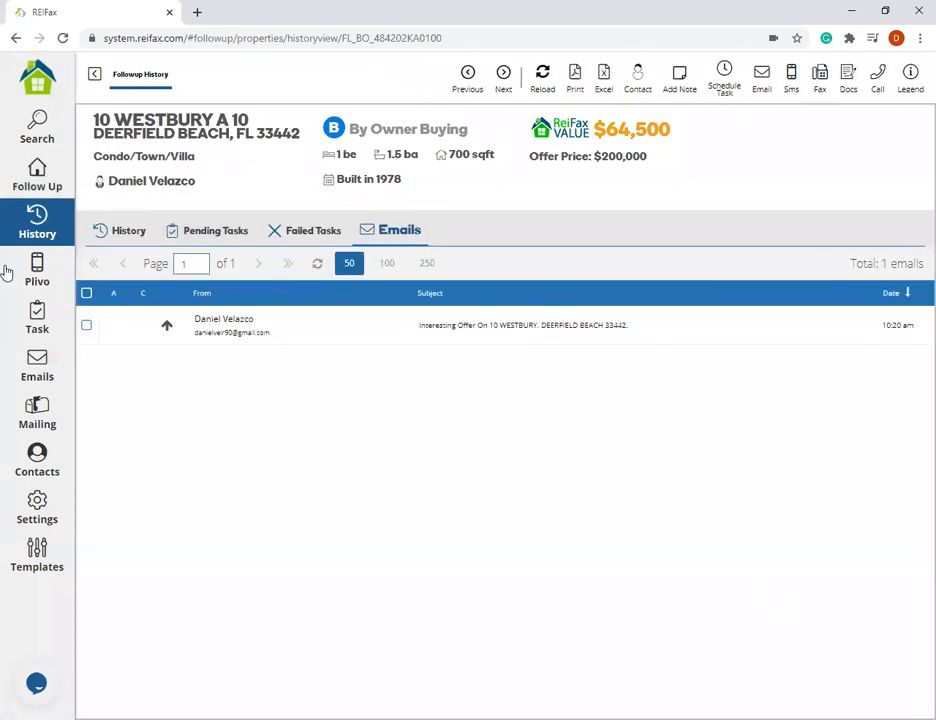
Return to the follow-up list, view the editable details of the principal contact for the property in row 6, and close without saving
left_click(38, 180)
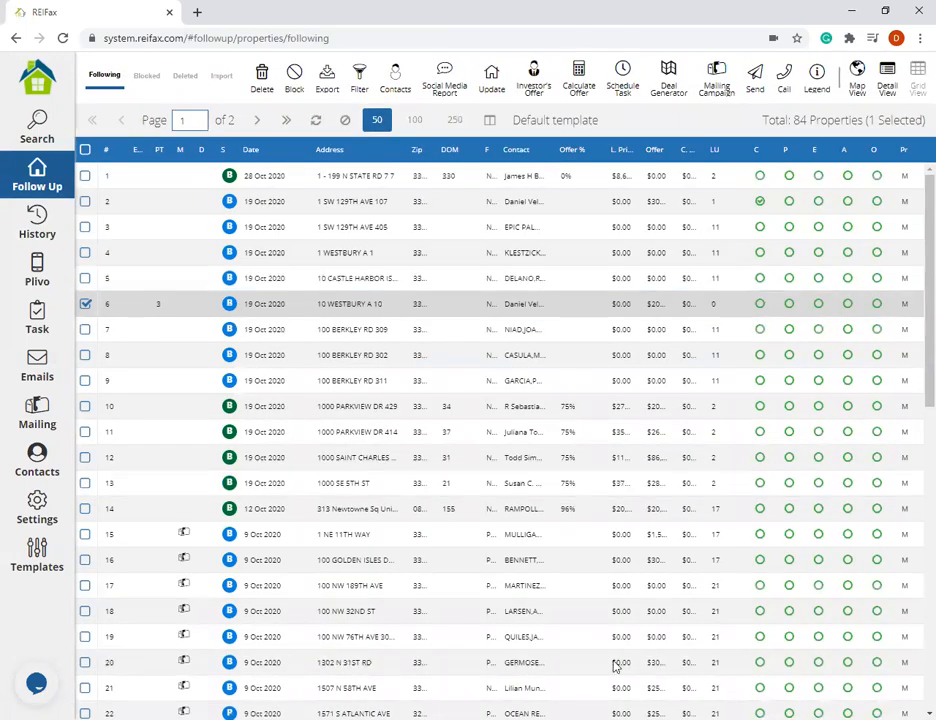
left_click(428, 687)
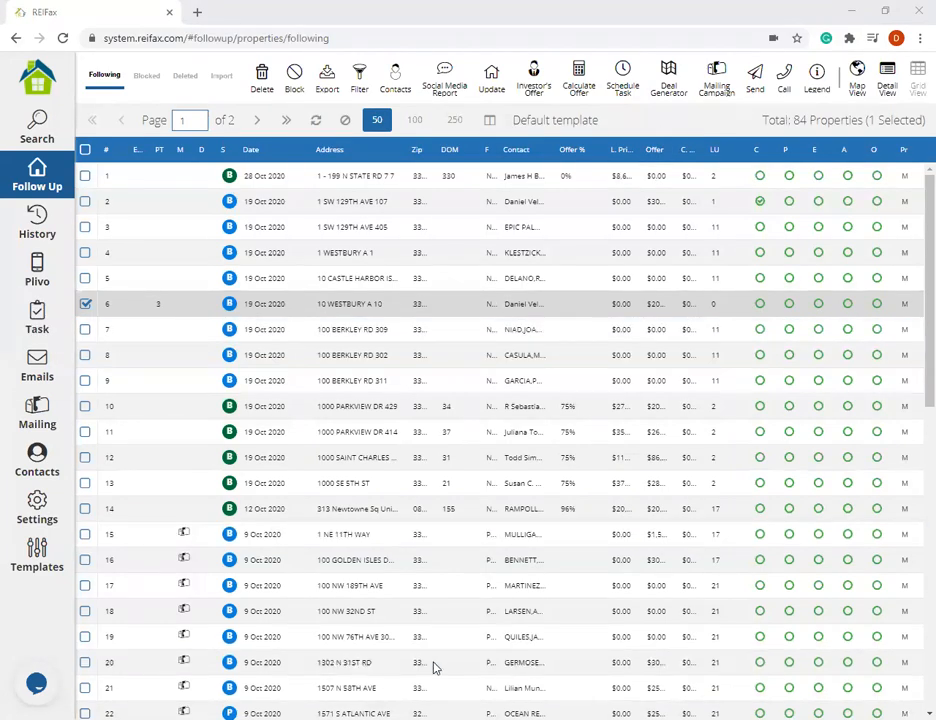
right_click(195, 307)
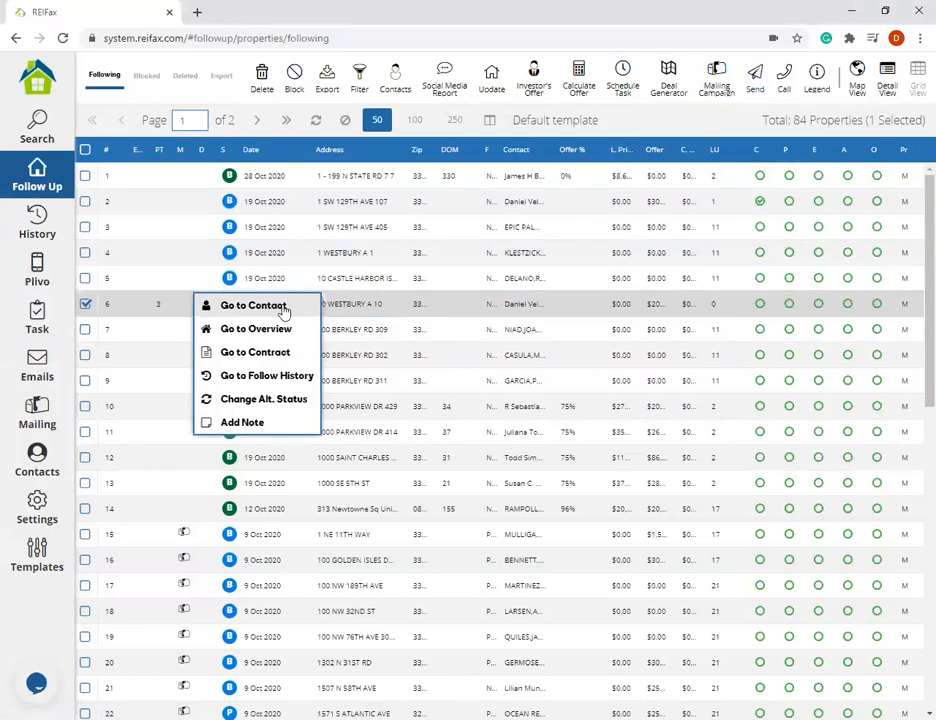
left_click(272, 305)
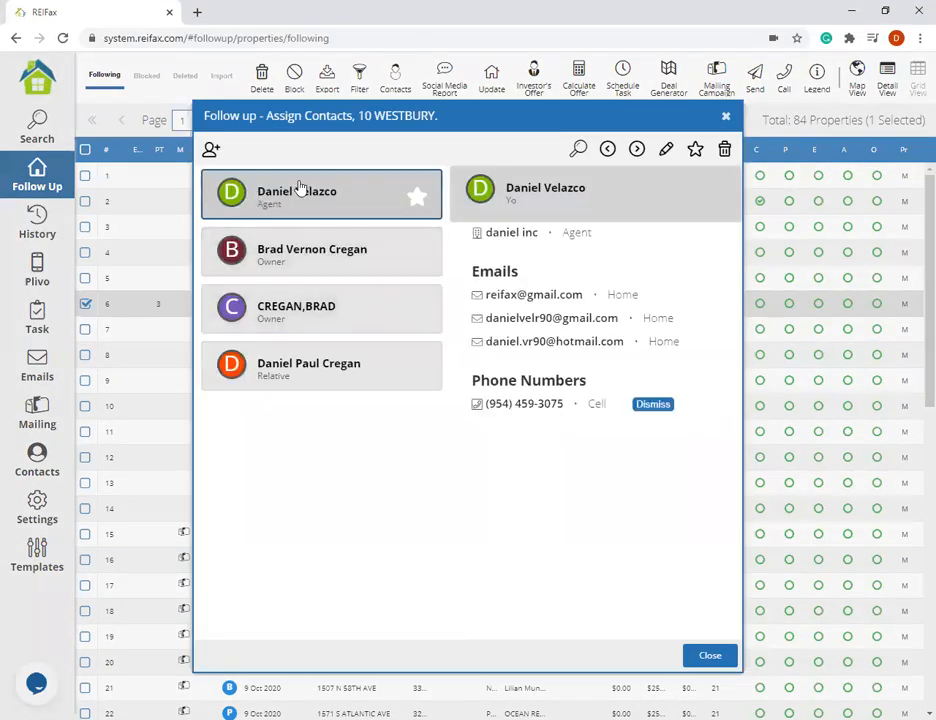
left_click(662, 160)
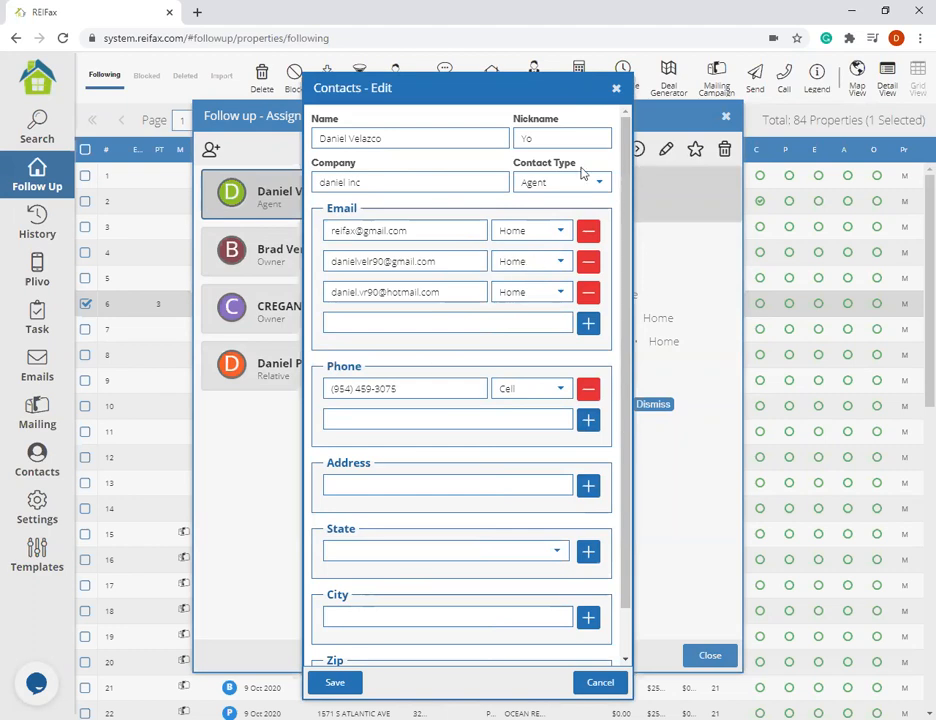
scroll(362, 562, "down", 1)
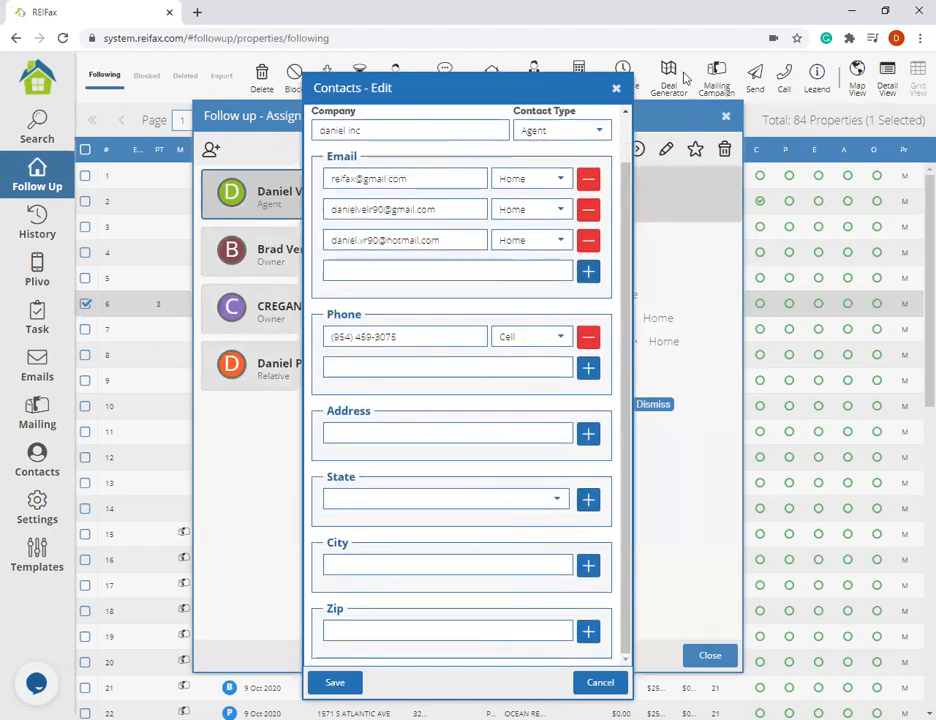
left_click(616, 88)
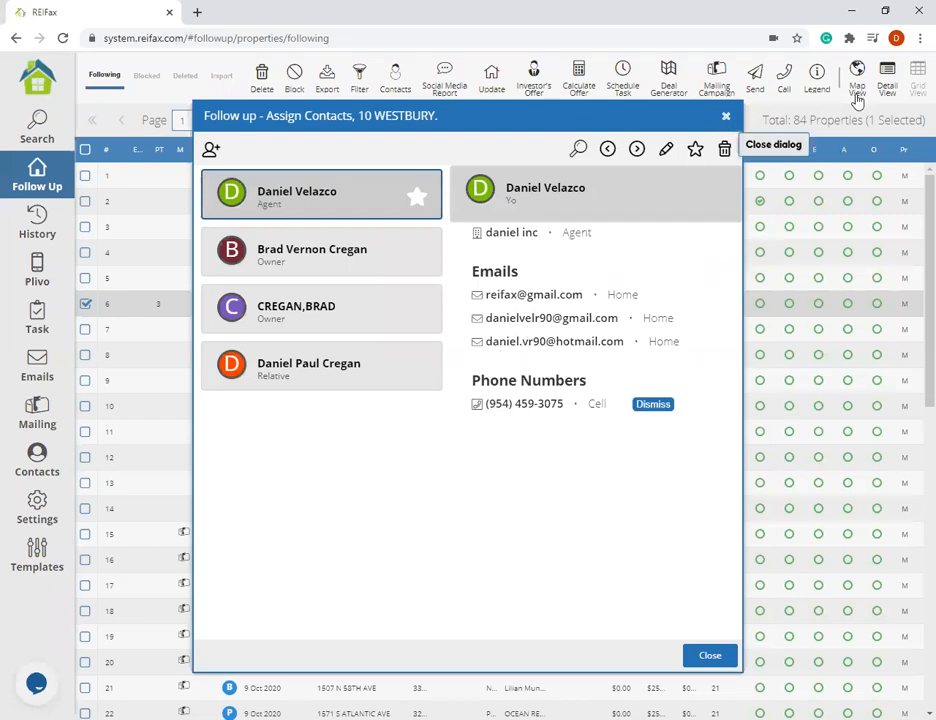
left_click(727, 118)
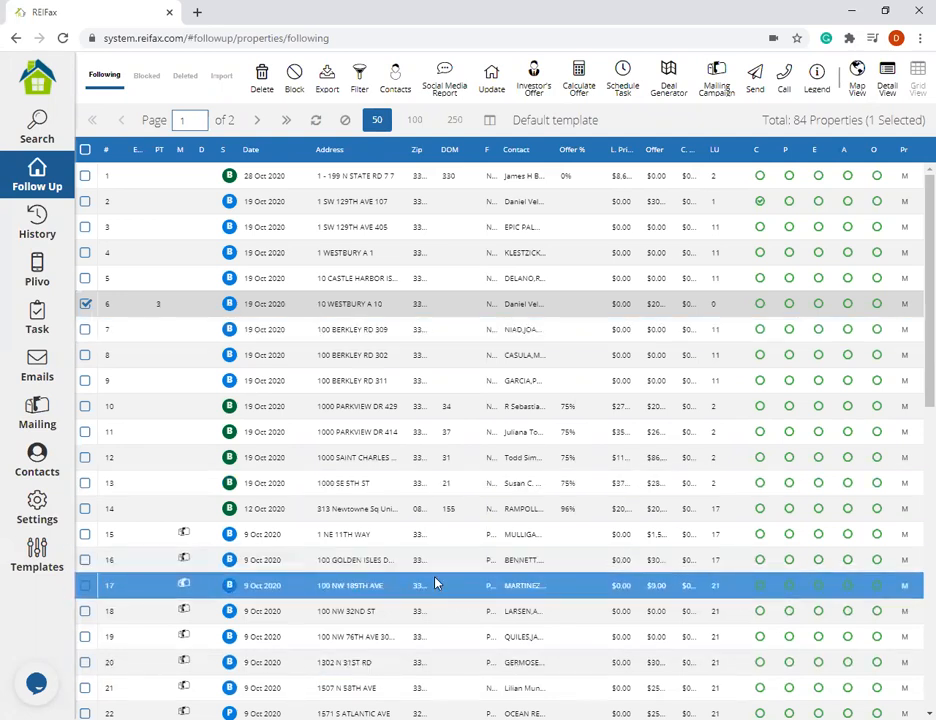
Deselect the property in row 6 of the follow-up list and select the one in row 5 instead
scroll(428, 413, "down", 5)
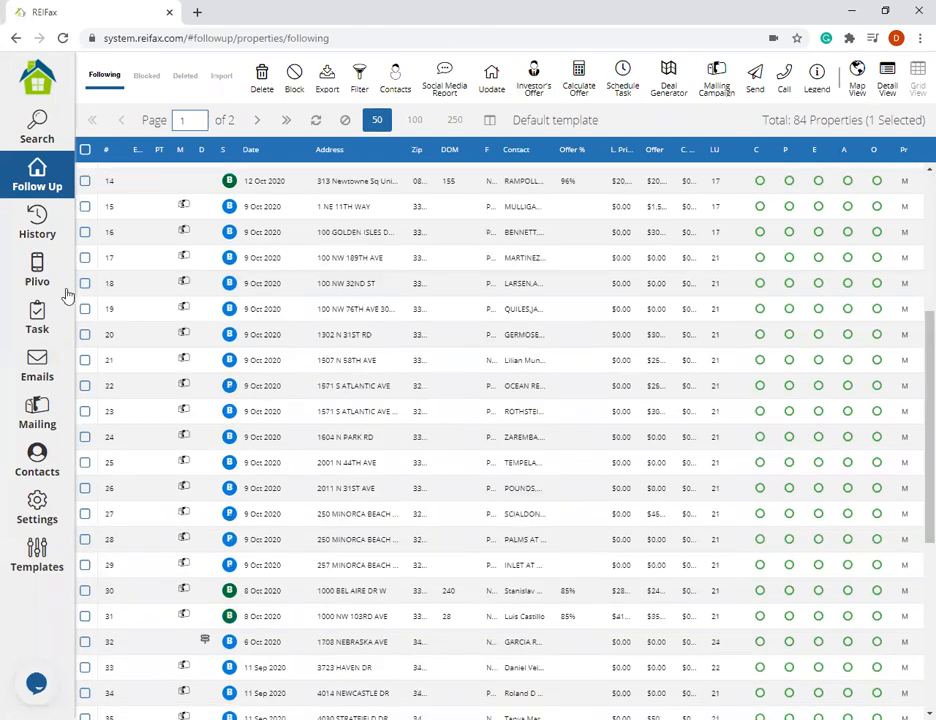
scroll(90, 303, "up", 5)
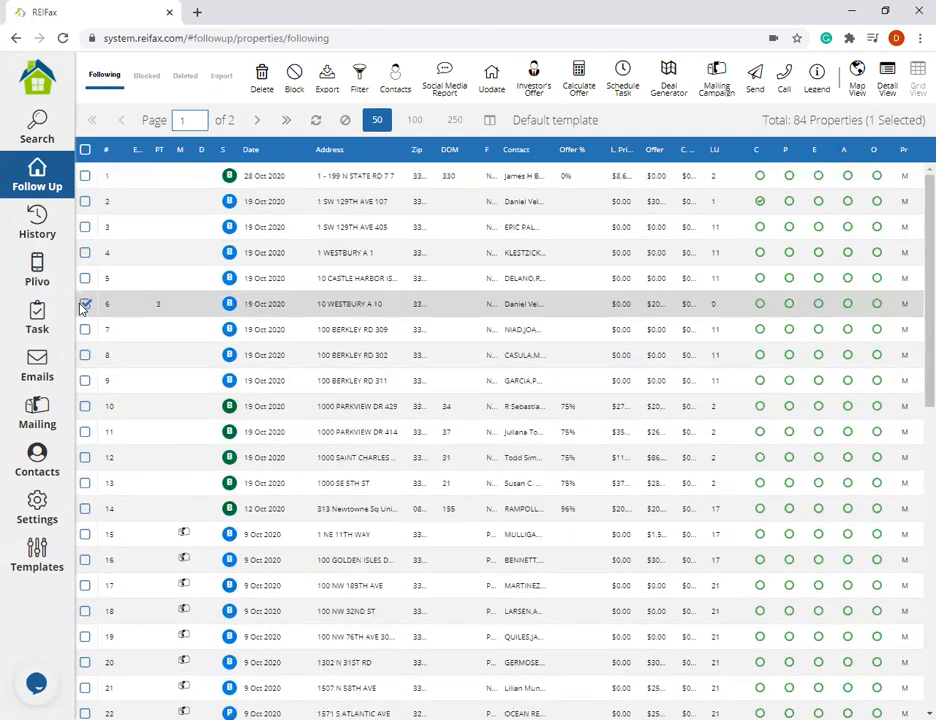
left_click(85, 303)
left_click(85, 278)
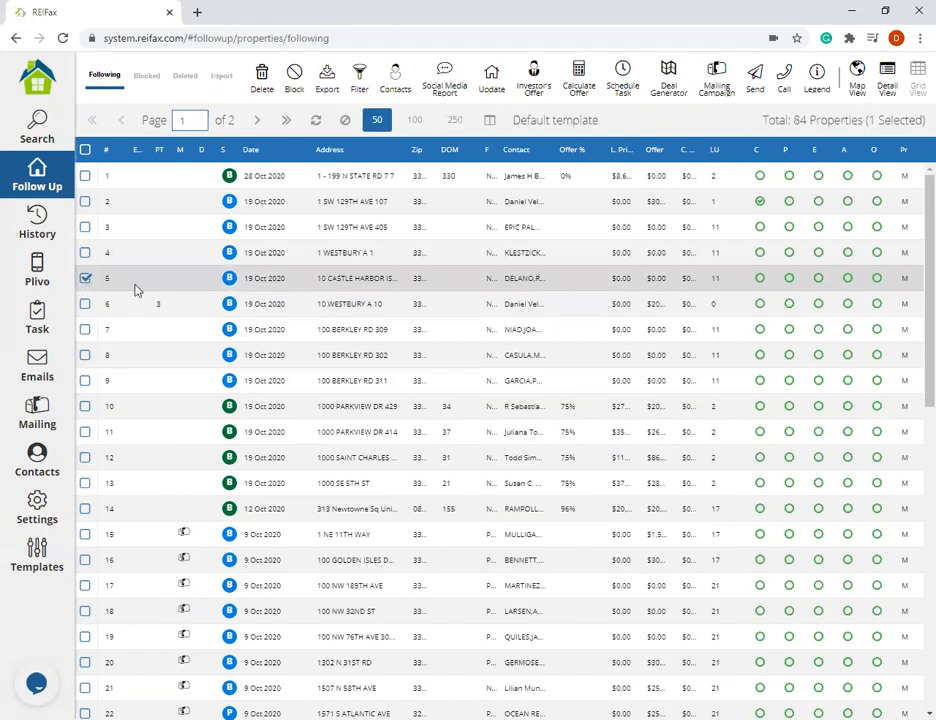
View the assigned contacts of the property in row 5 of the follow-up list and close them
right_click(335, 287)
left_click(343, 285)
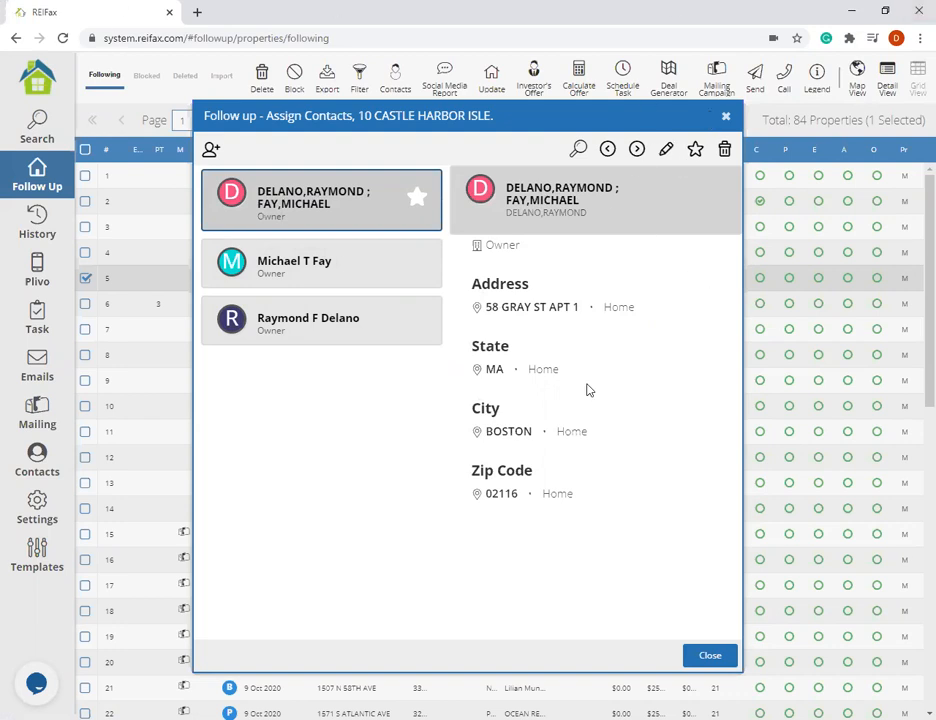
left_click(728, 116)
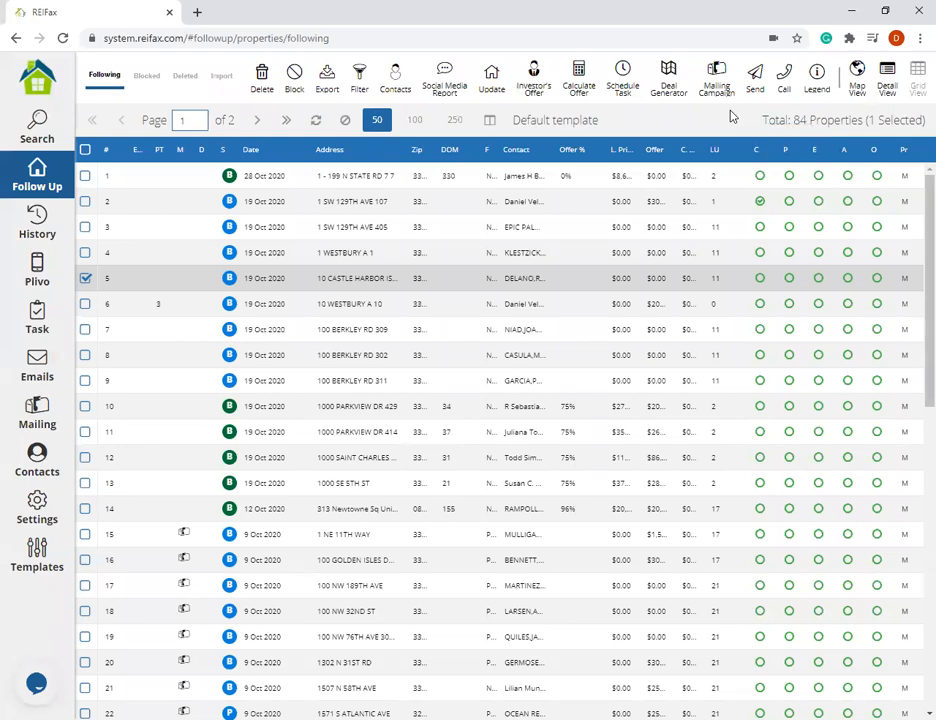
Run a Skip Trace on the selected property in row 5, review its second and third owner contacts, and close the assigned contacts
left_click(397, 100)
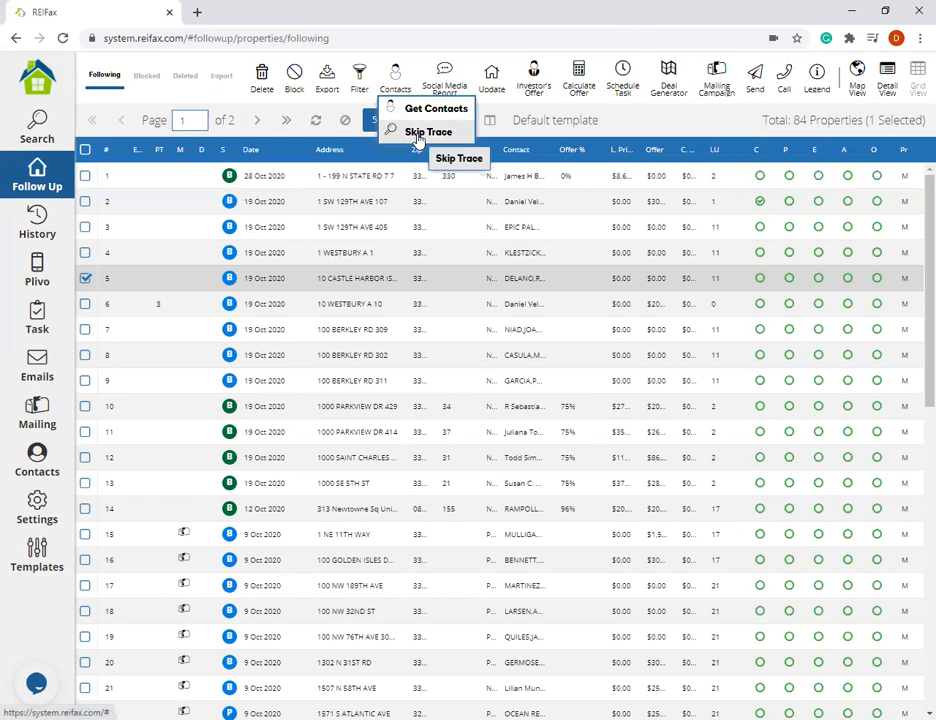
left_click(420, 132)
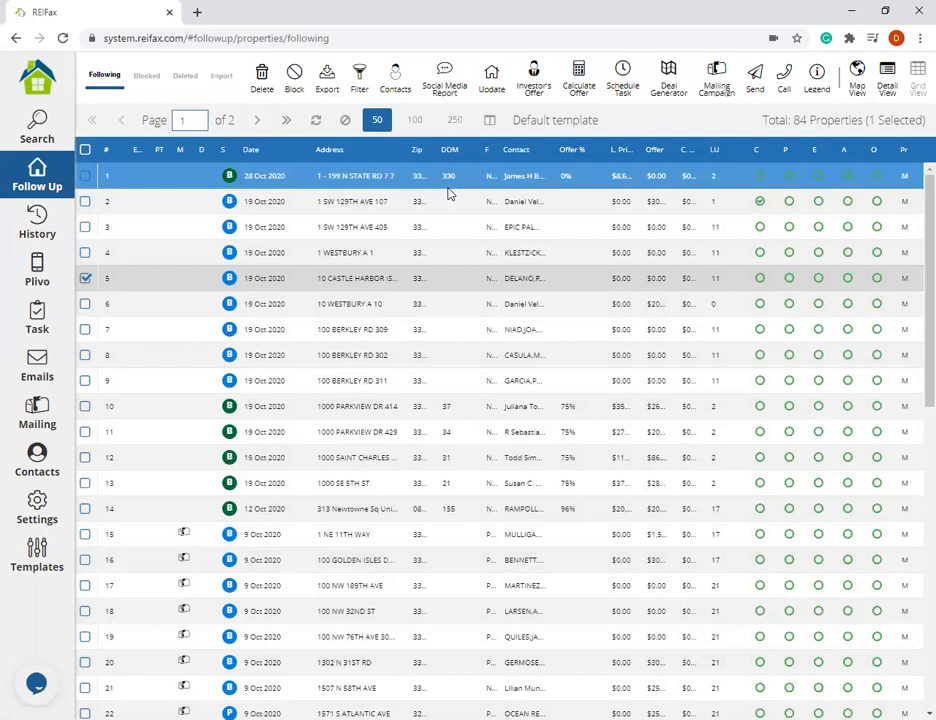
right_click(265, 280)
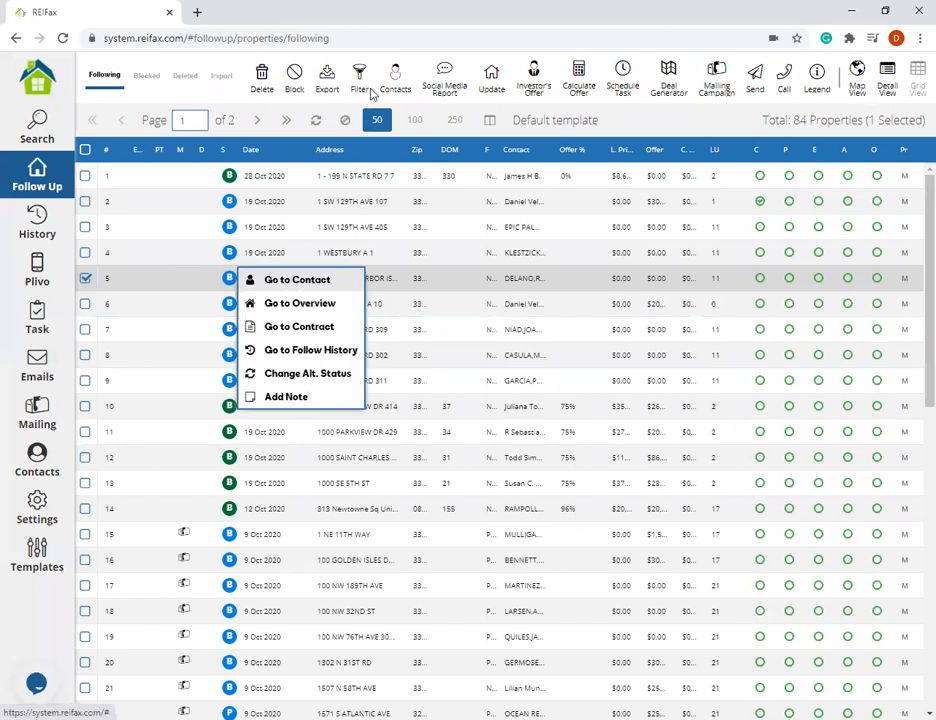
left_click(292, 280)
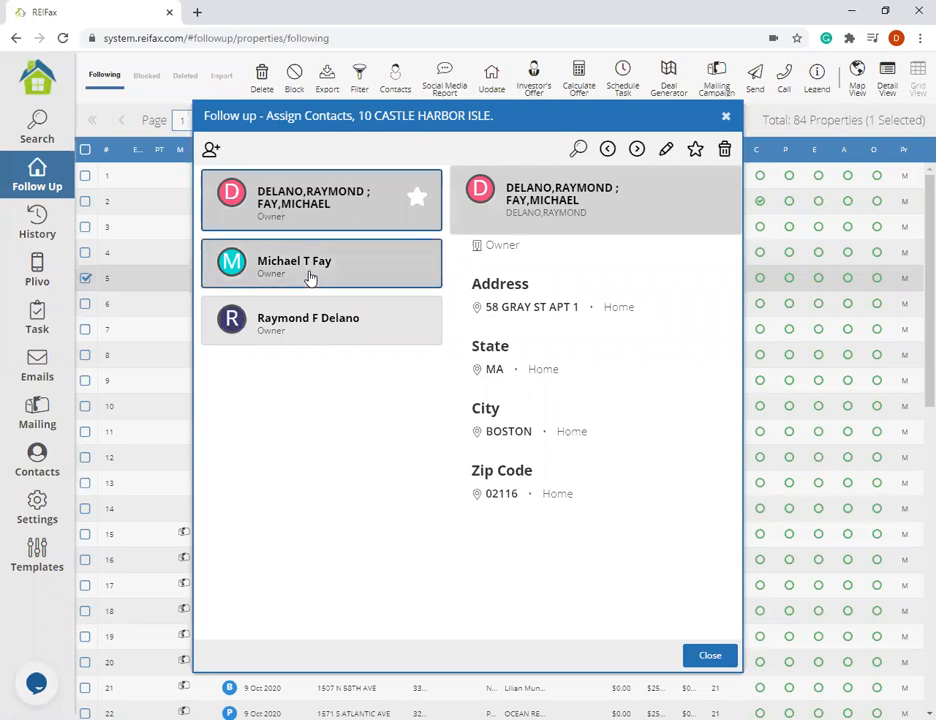
left_click(310, 278)
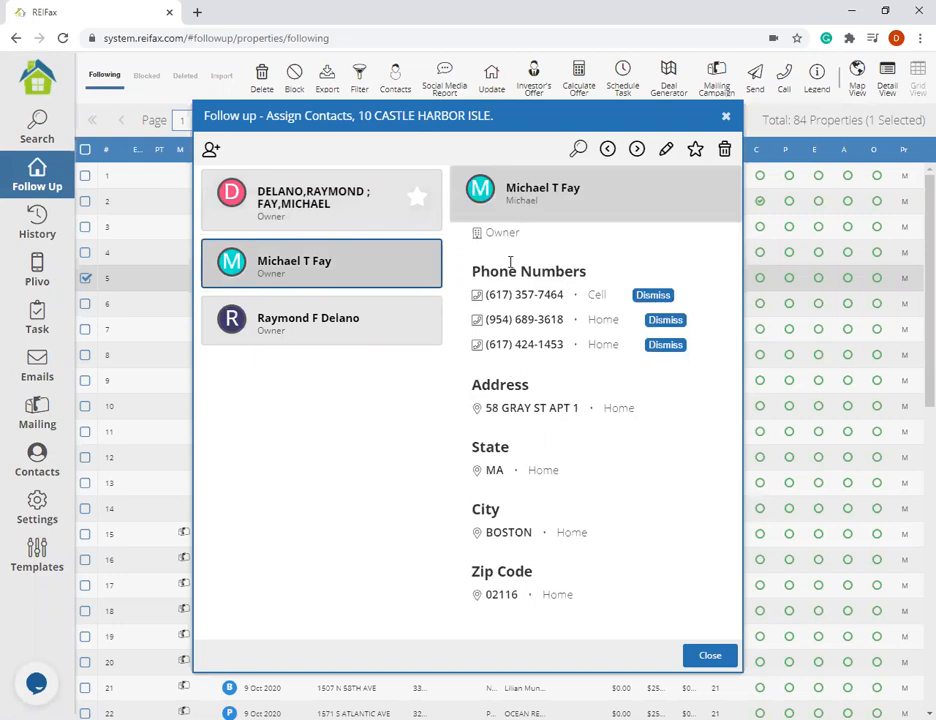
left_click(354, 335)
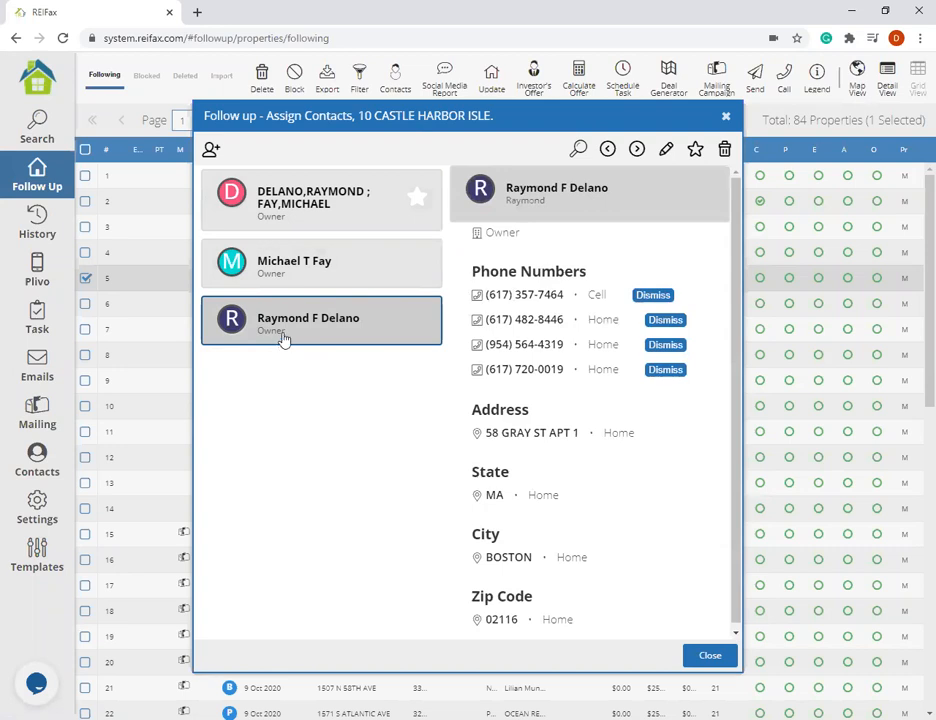
left_click(725, 120)
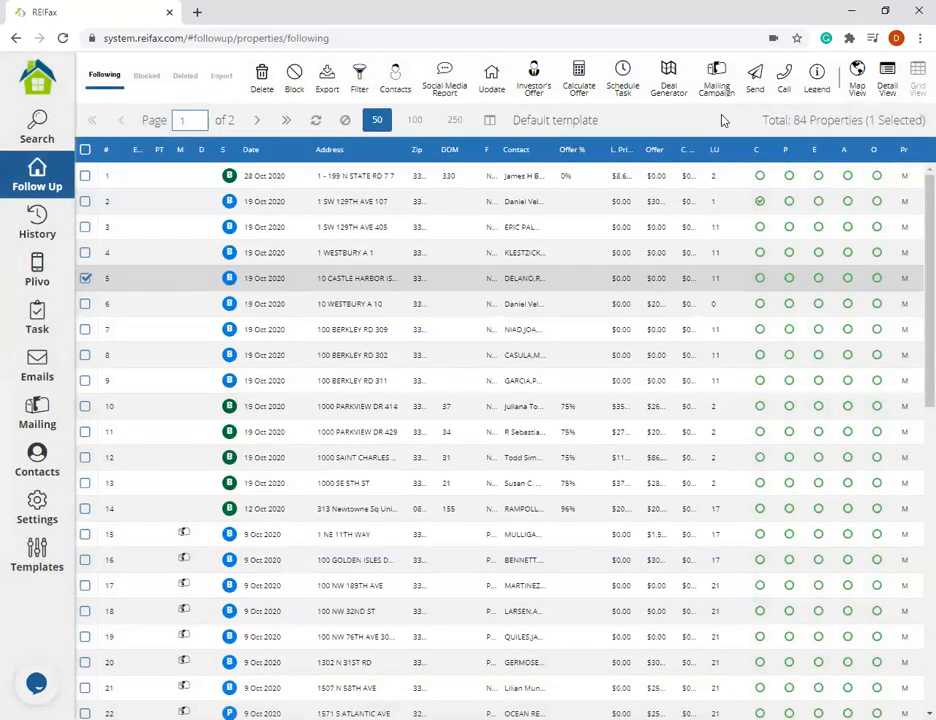